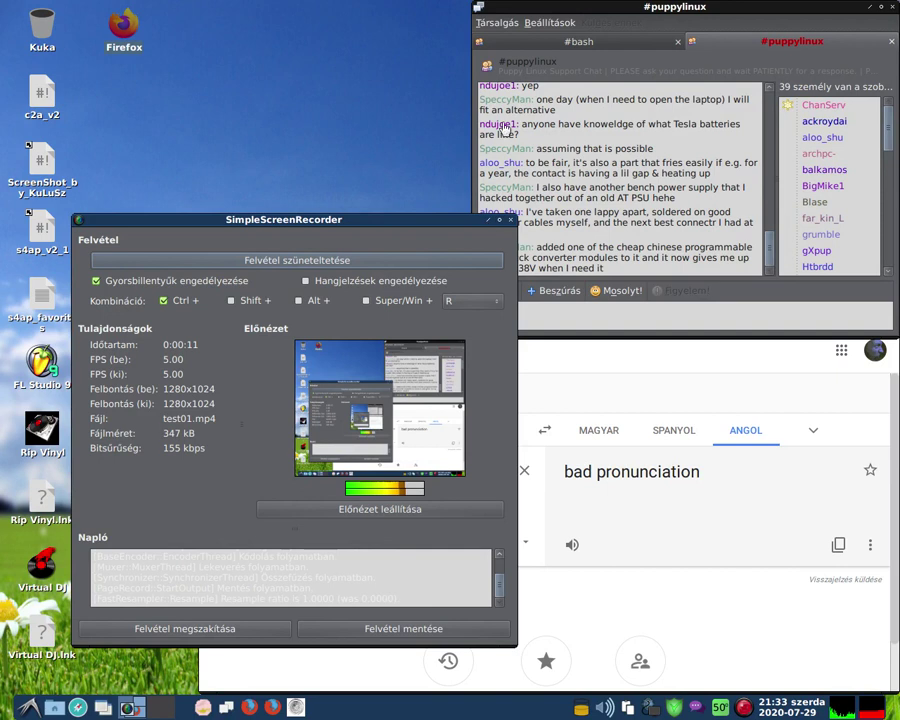
# - Open a terminal window and run "which apulse" to locate the apulse executable
pyautogui.moveTo(422, 18)
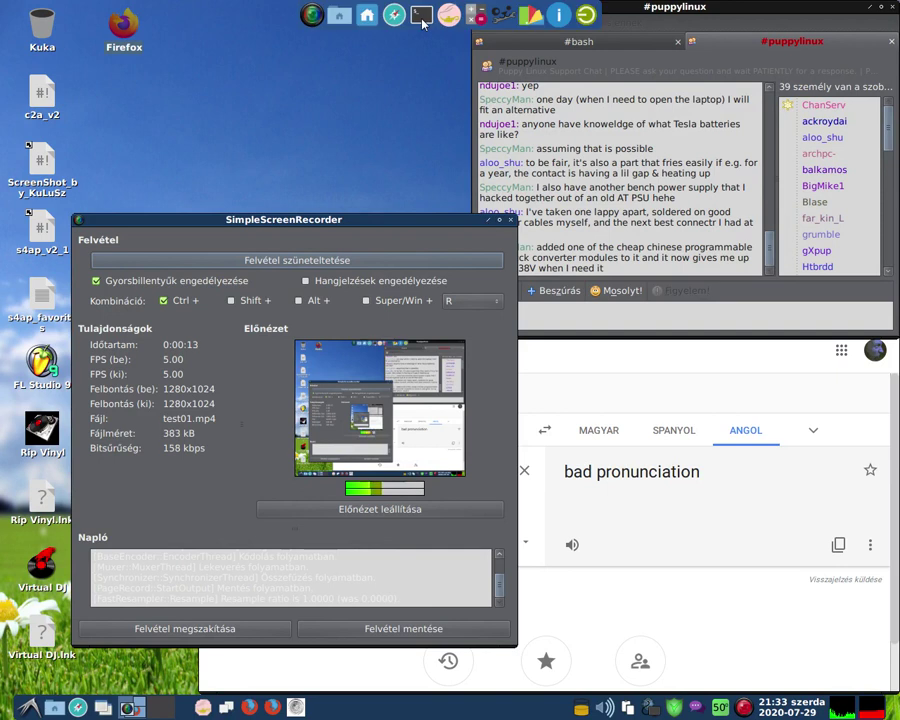
pyautogui.click(422, 18)
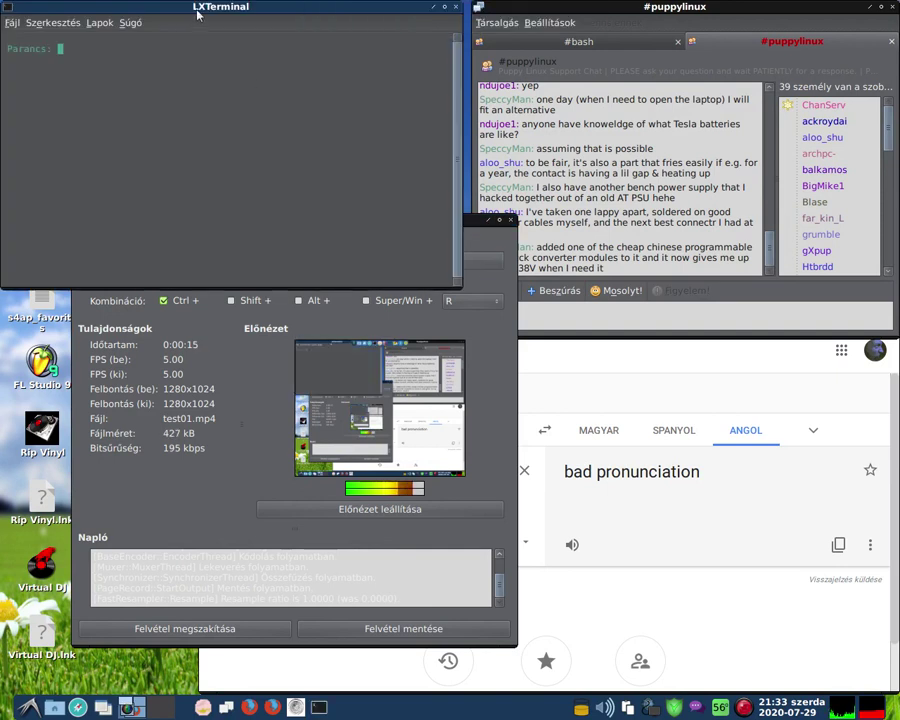
pyautogui.moveTo(207, 20); pyautogui.dragTo(388, 245)
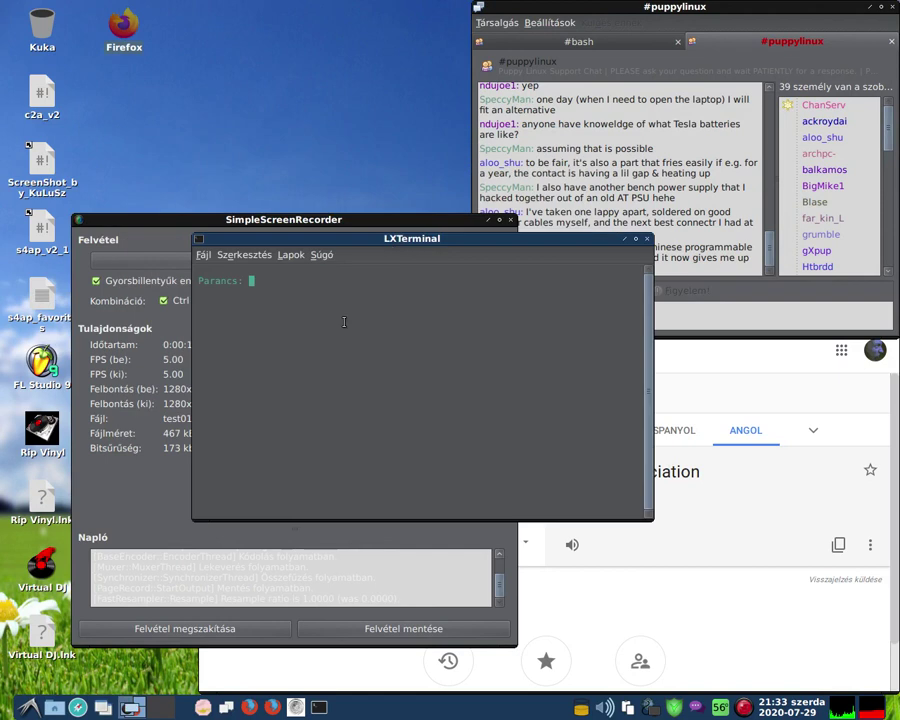
pyautogui.write('apulse')
pyautogui.write(' which')
pyautogui.press('End')
pyautogui.press('BackSpace')
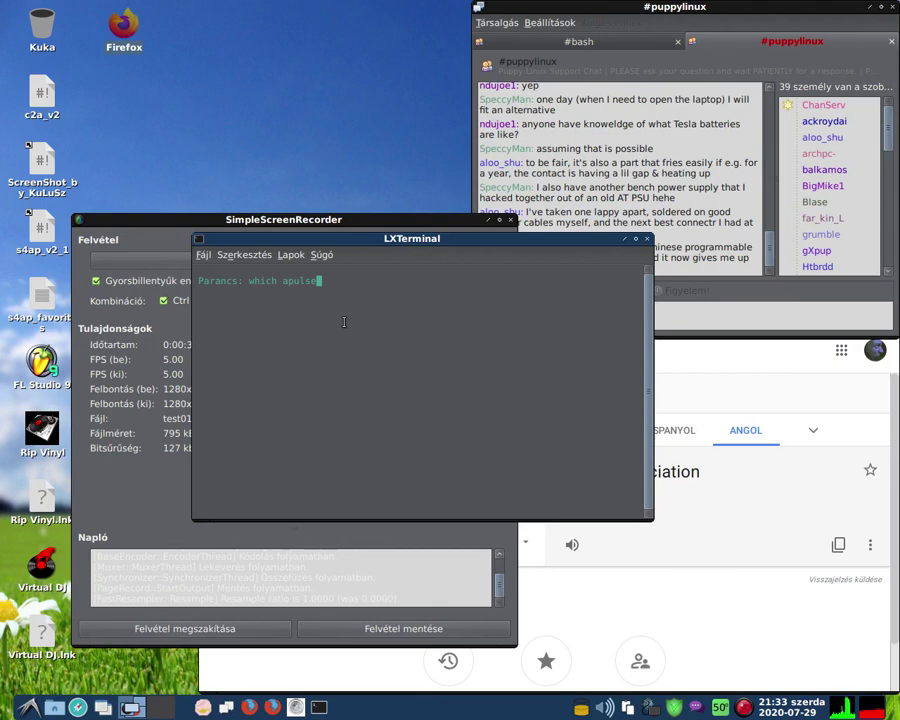
pyautogui.press('Return')
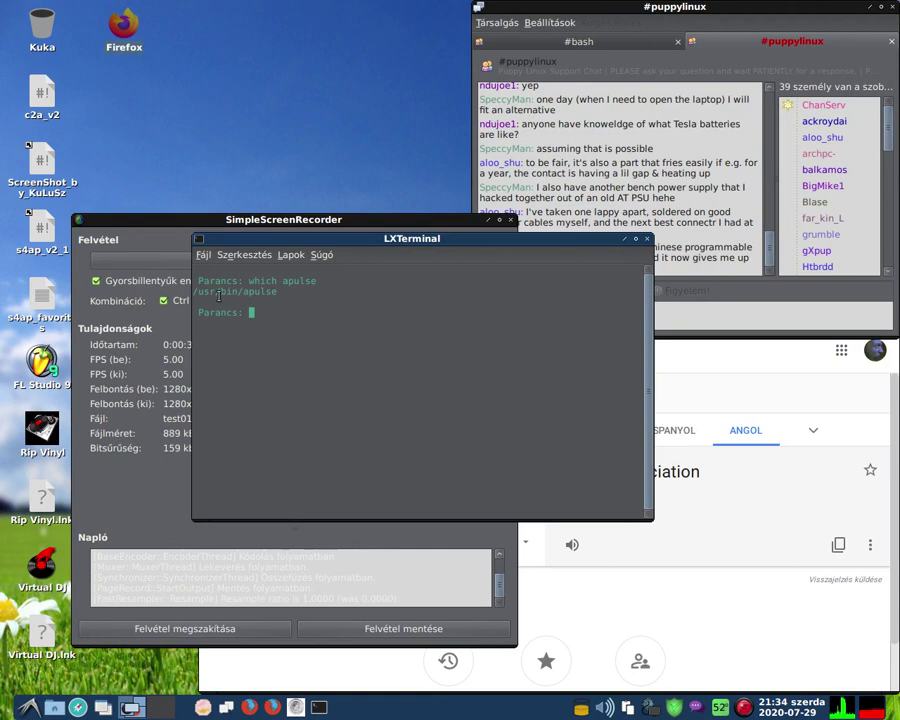
pyautogui.tripleClick(287, 292)
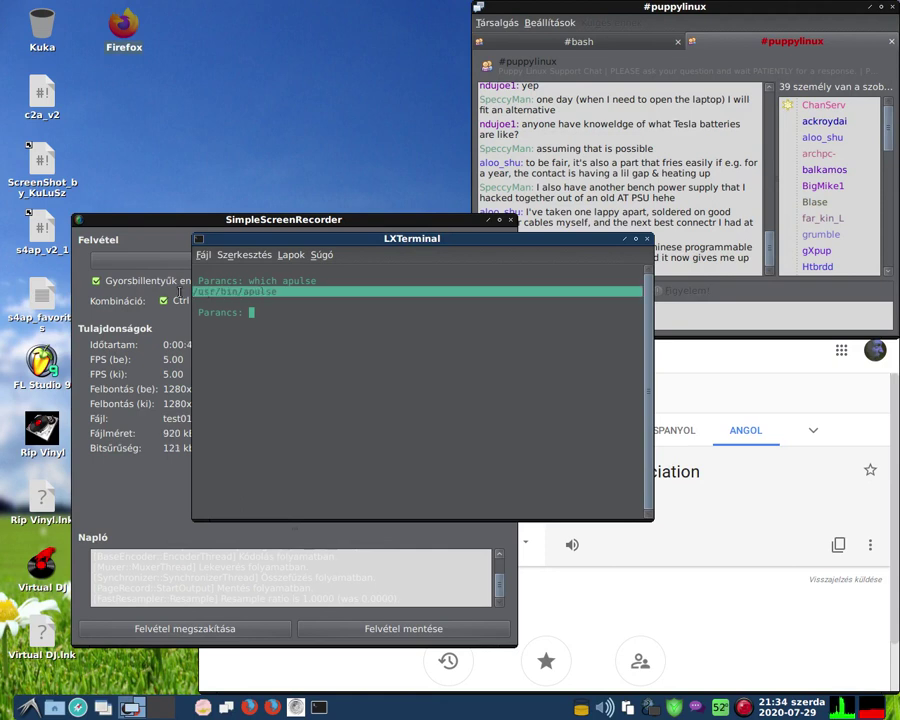
pyautogui.click(285, 295)
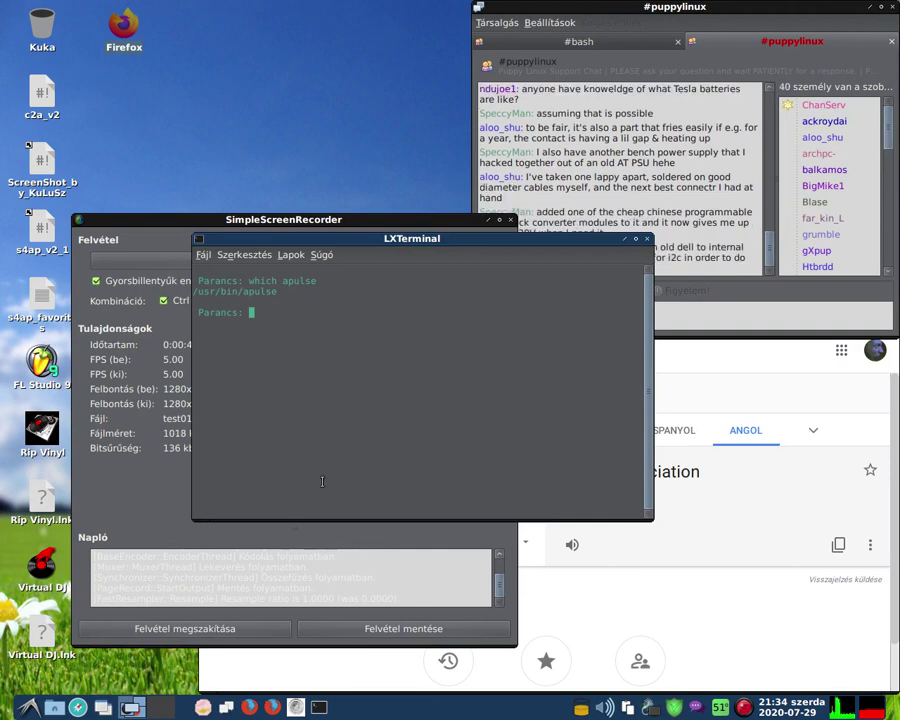
# - Launch Puppy Package Manager and arrange its window and the terminal so that the package search is accessible
pyautogui.moveTo(414, 241); pyautogui.dragTo(530, 335)
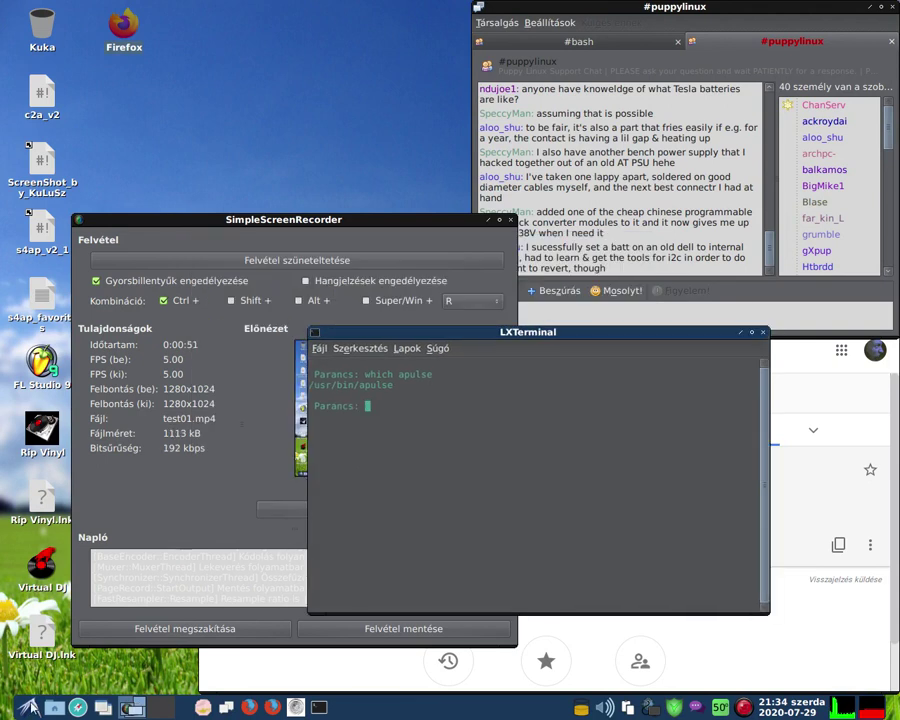
pyautogui.click(29, 707)
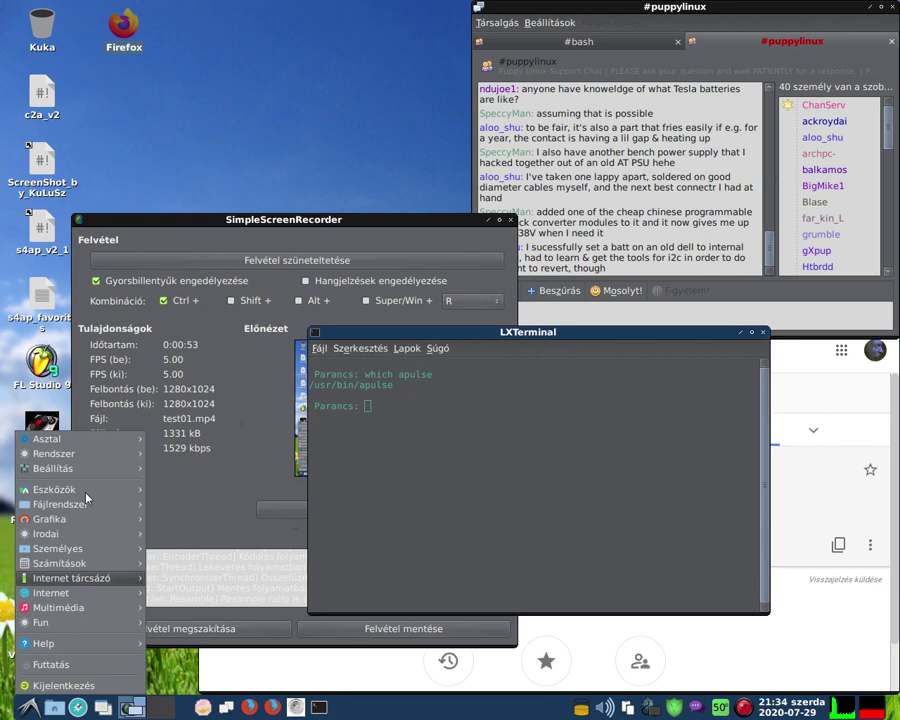
pyautogui.moveTo(87, 469)
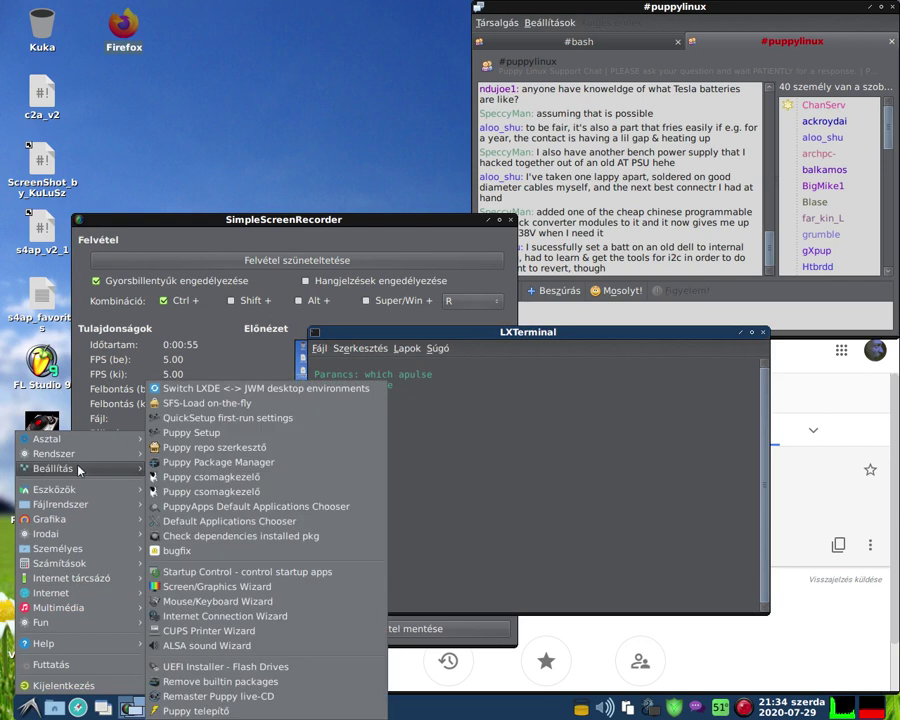
pyautogui.click(199, 463)
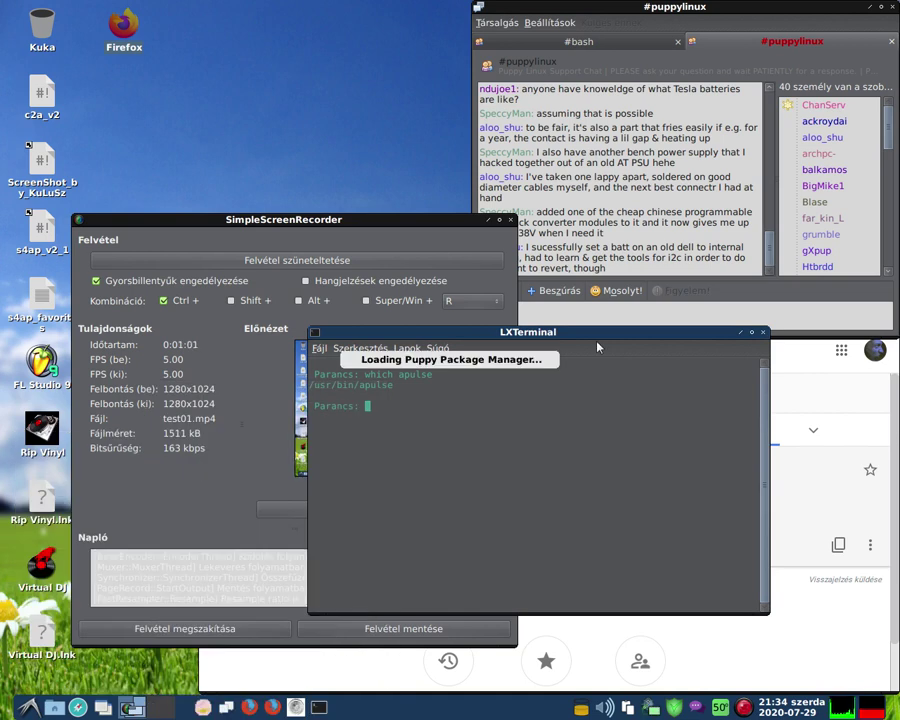
pyautogui.moveTo(583, 332); pyautogui.dragTo(338, 37)
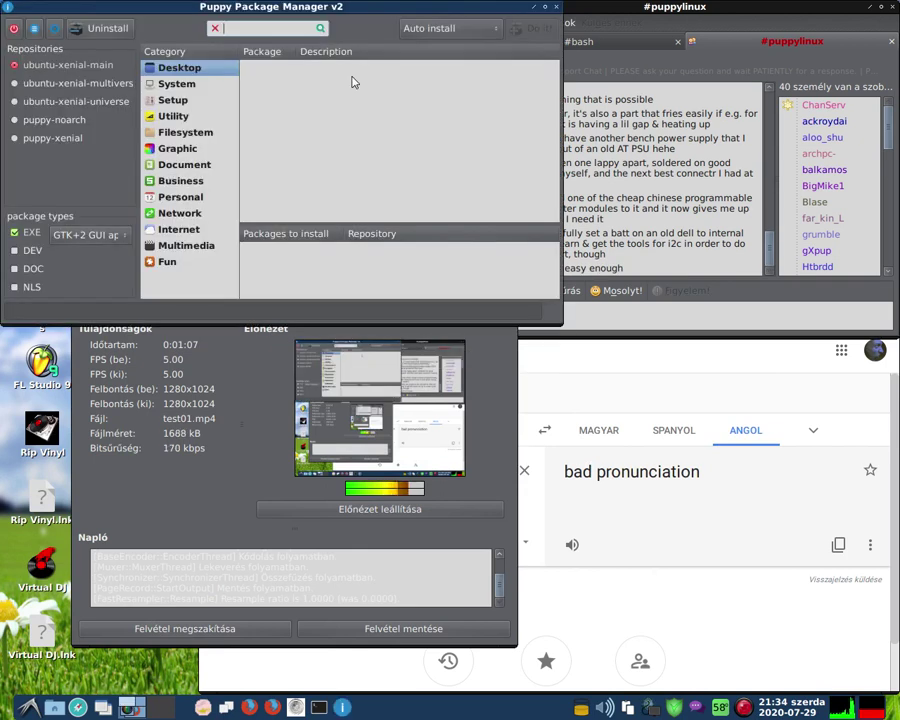
pyautogui.moveTo(271, 7); pyautogui.dragTo(341, 62)
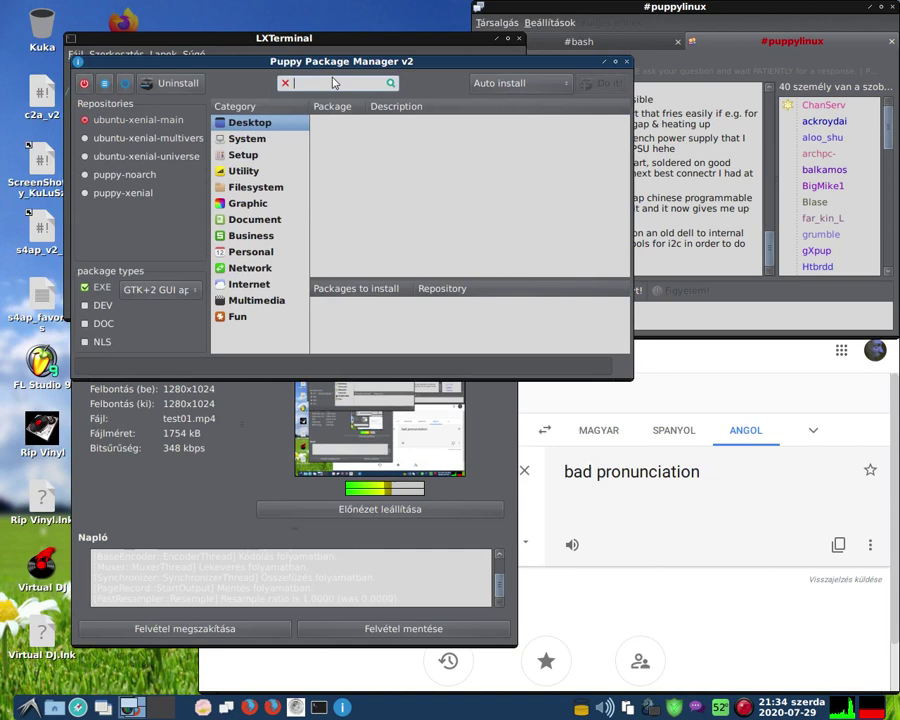
# - Search Puppy Package Manager for "apulse" and shift its window clear of the terminal output
pyautogui.write('apulse')
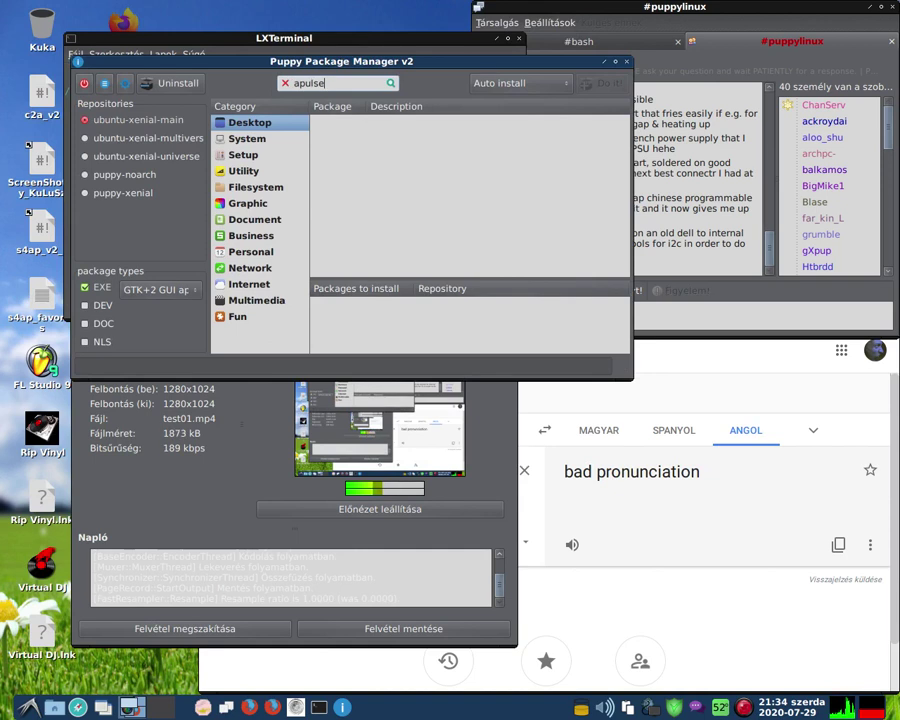
pyautogui.press('Return')
pyautogui.click(370, 127)
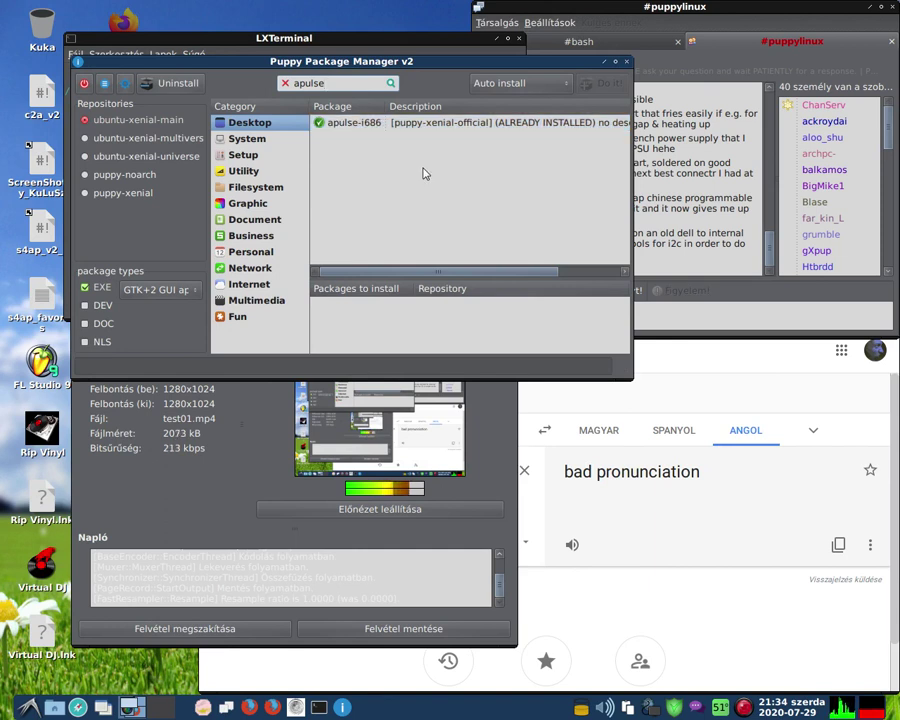
pyautogui.moveTo(508, 62); pyautogui.dragTo(645, 232)
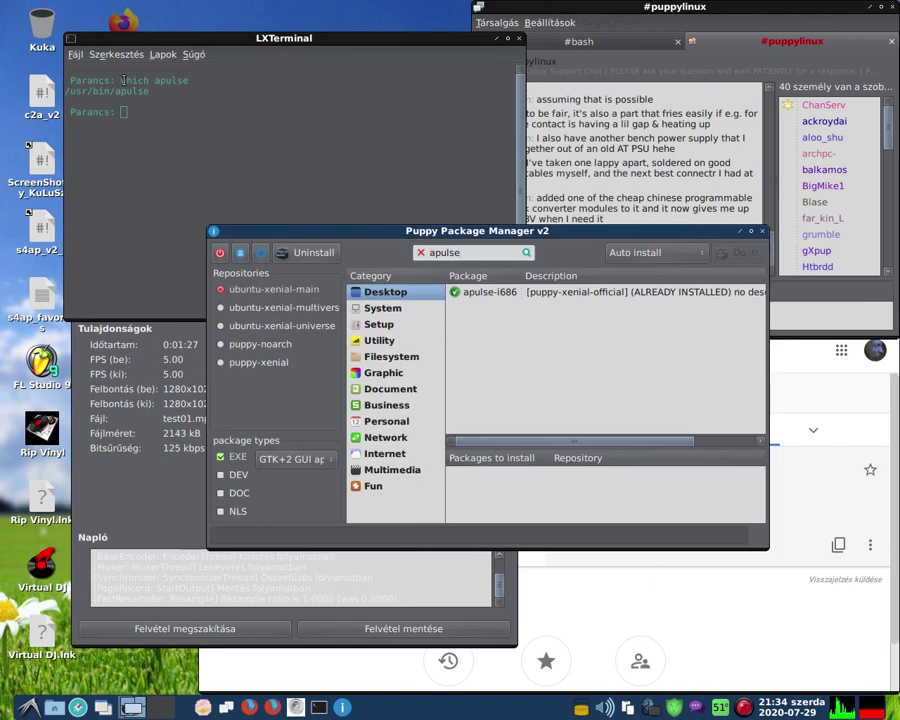
pyautogui.moveTo(117, 80); pyautogui.dragTo(190, 80)
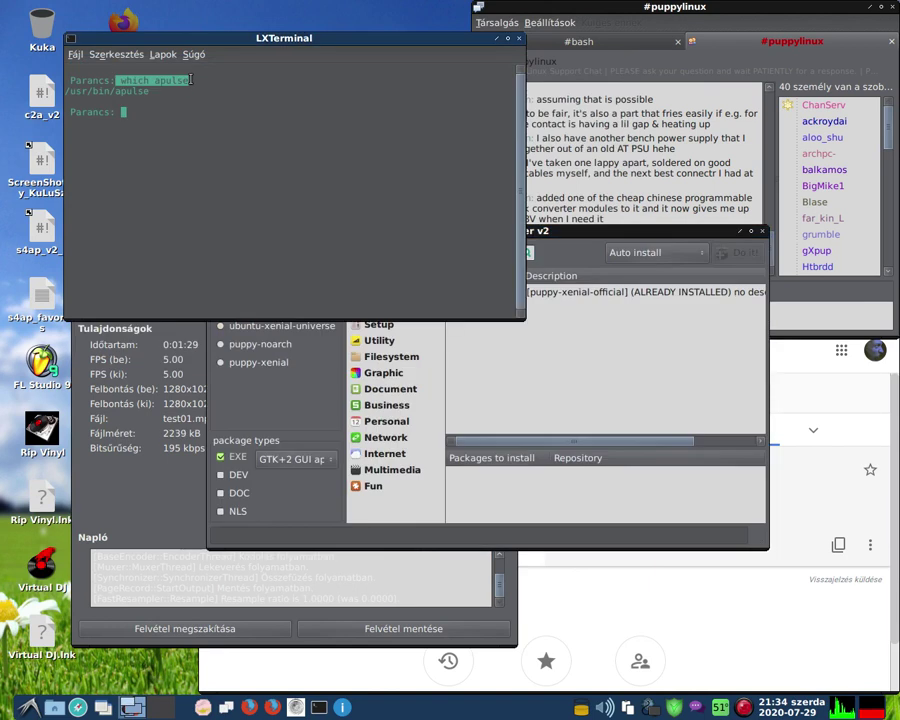
pyautogui.click(151, 145)
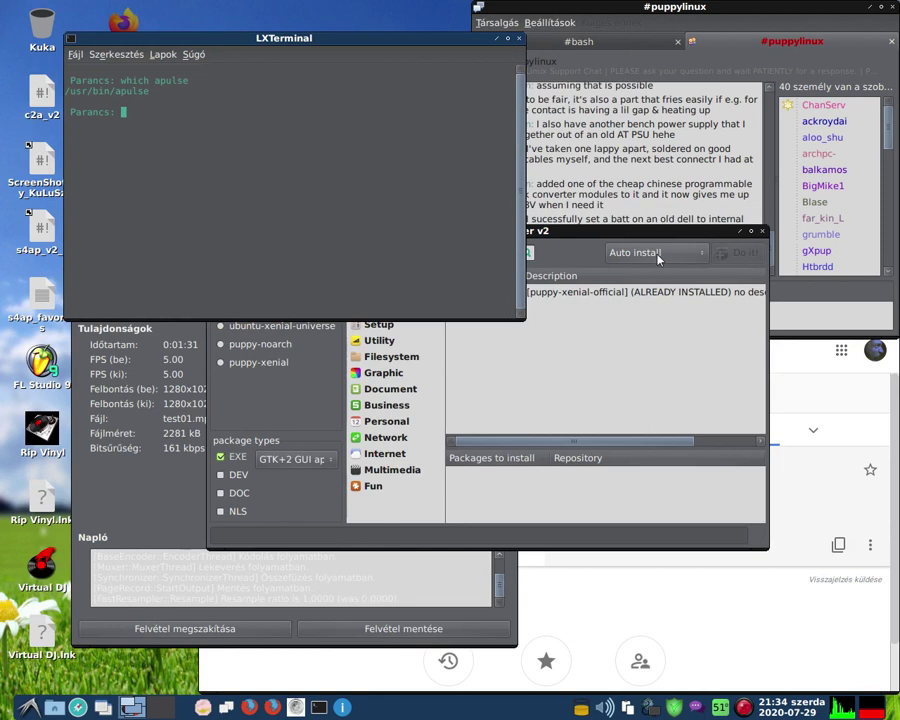
pyautogui.click(762, 232)
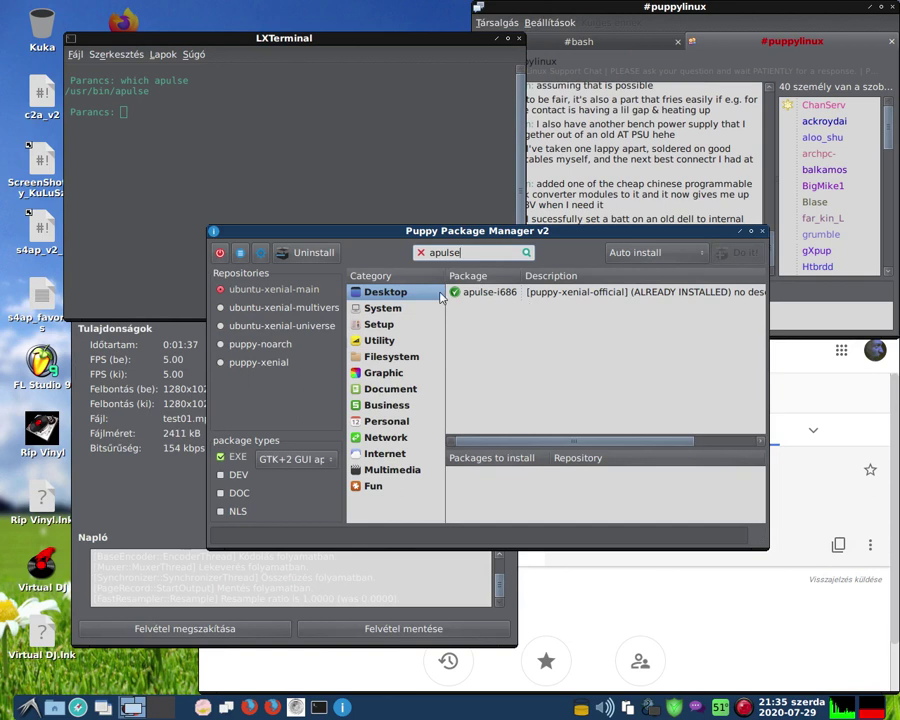
# - Switch to Firefox and search the web for "ibiblio puppylinux" in a new tab
pyautogui.click(590, 574)
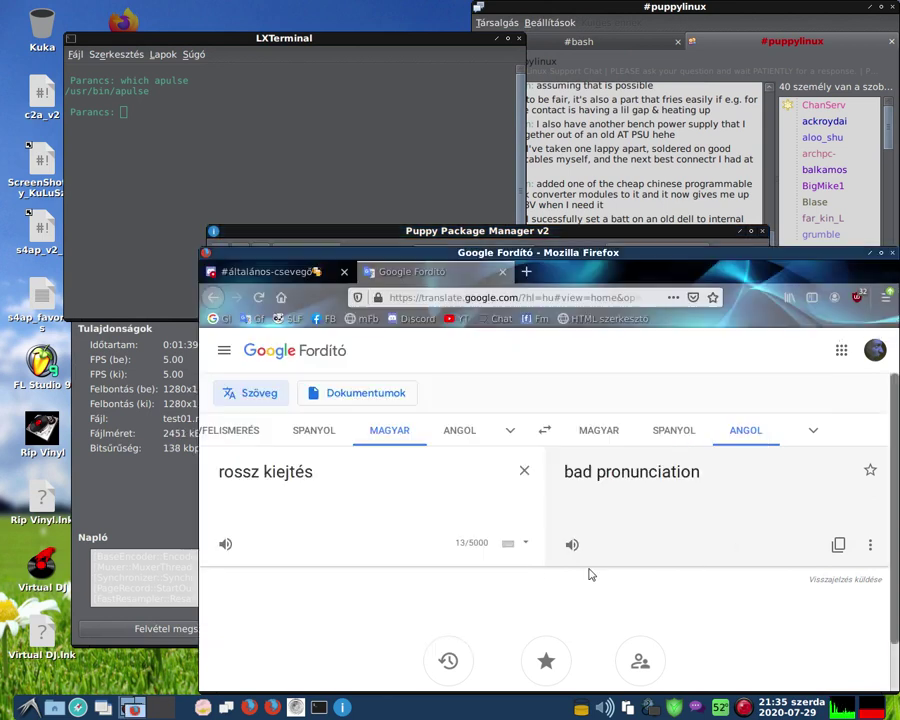
pyautogui.click(526, 272)
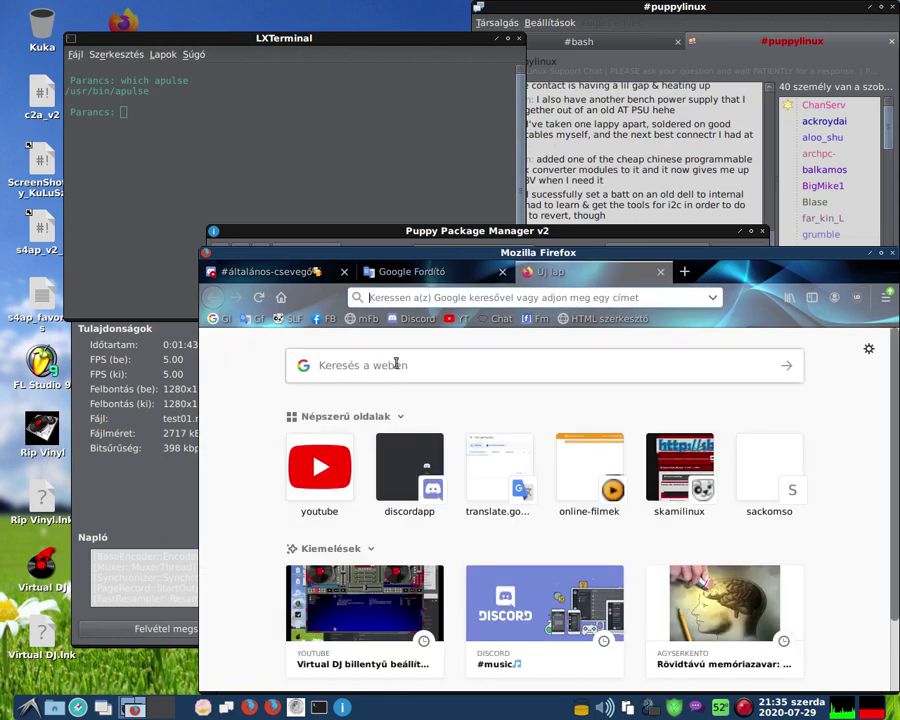
pyautogui.click(398, 366)
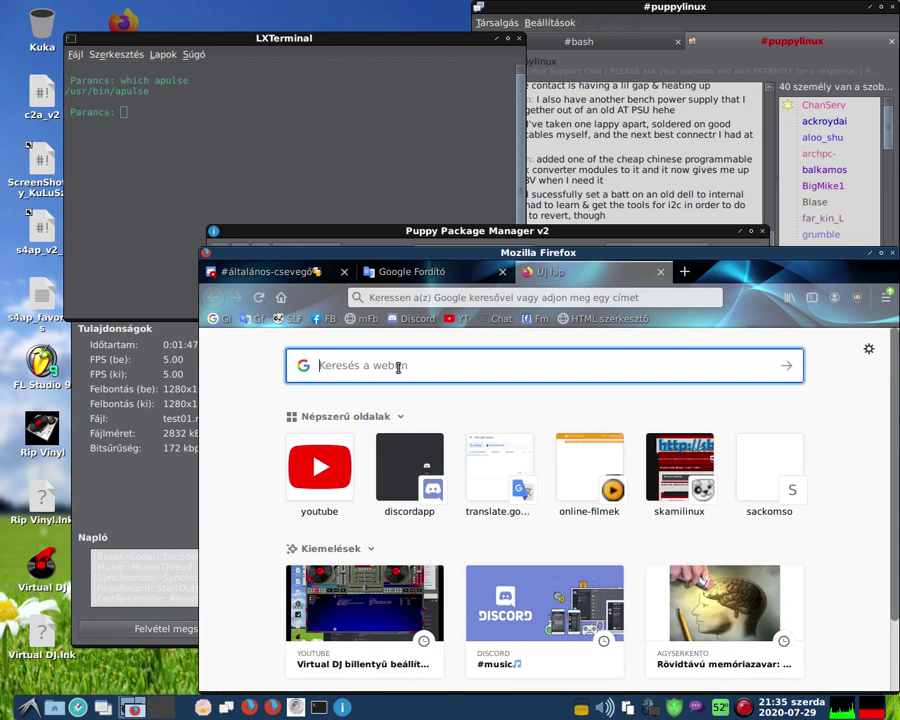
pyautogui.write('ib')
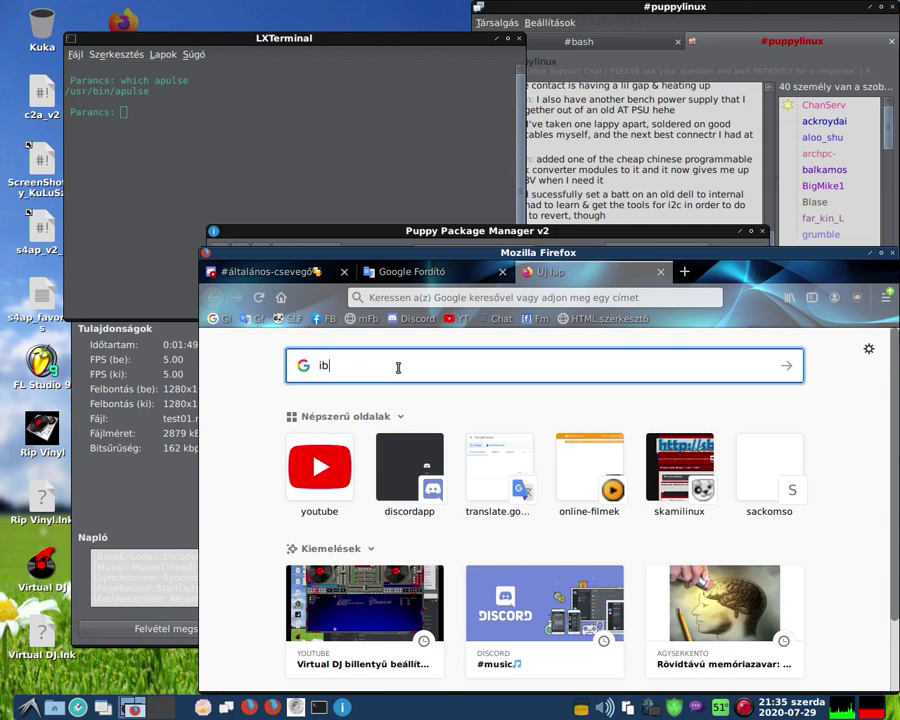
pyautogui.write('iblio')
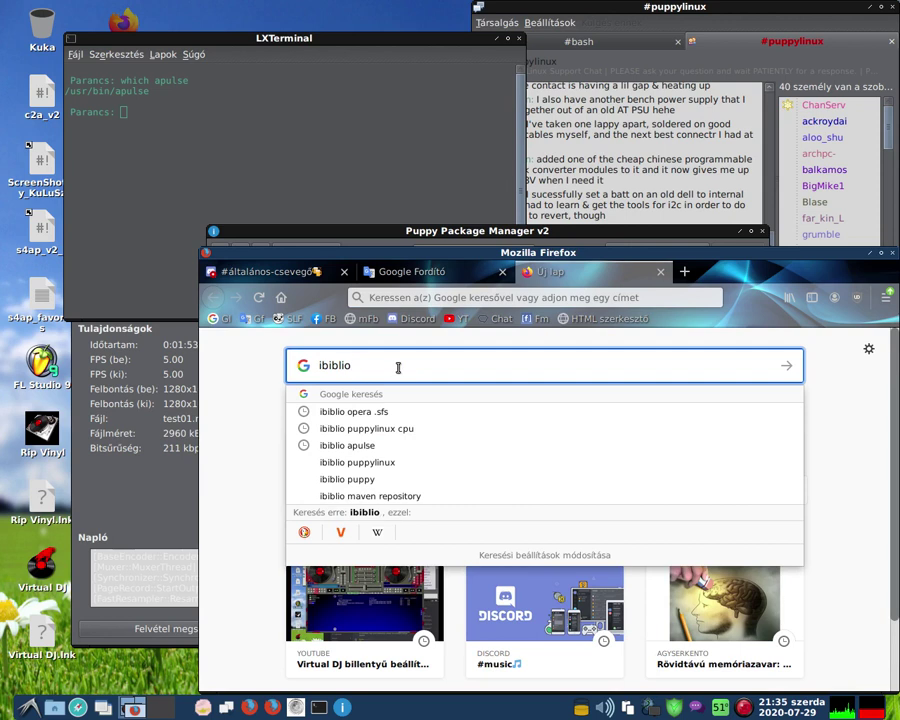
pyautogui.write(' puppylinux')
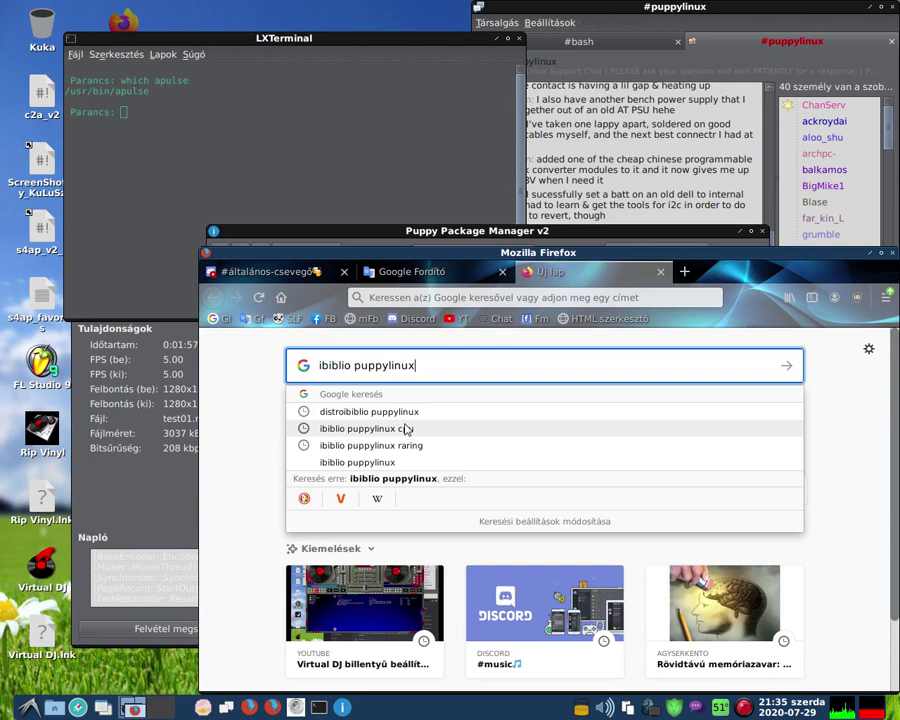
pyautogui.press('Return')
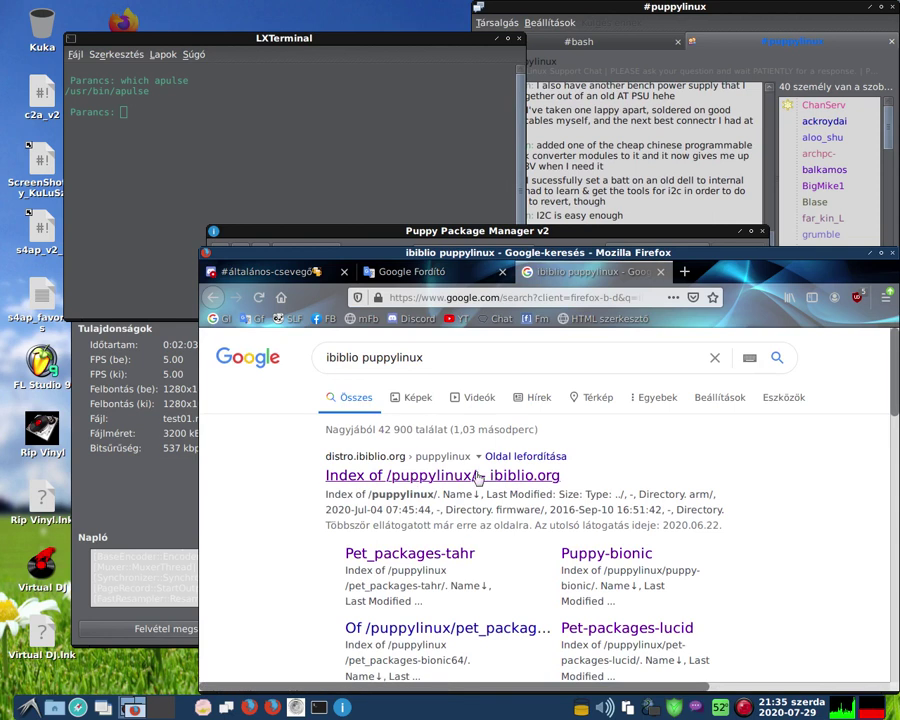
# - Open the distro.ibiblio.org puppylinux index, enter its pet_packages-common32 directory and highlight the apulse-0.1.12-i686_common32.pet entry
pyautogui.click(410, 486)
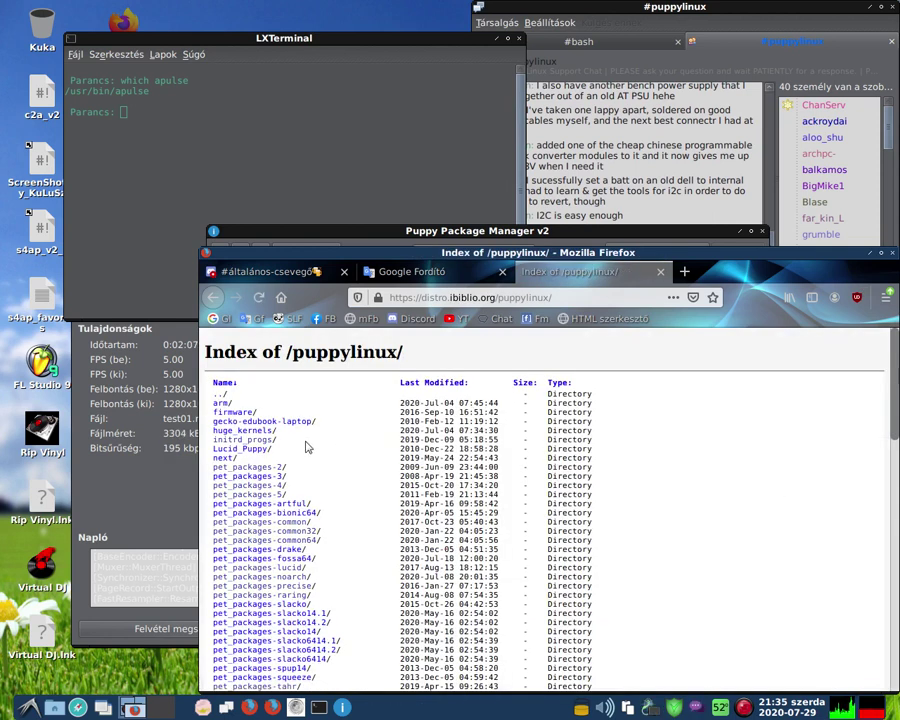
pyautogui.click(293, 542)
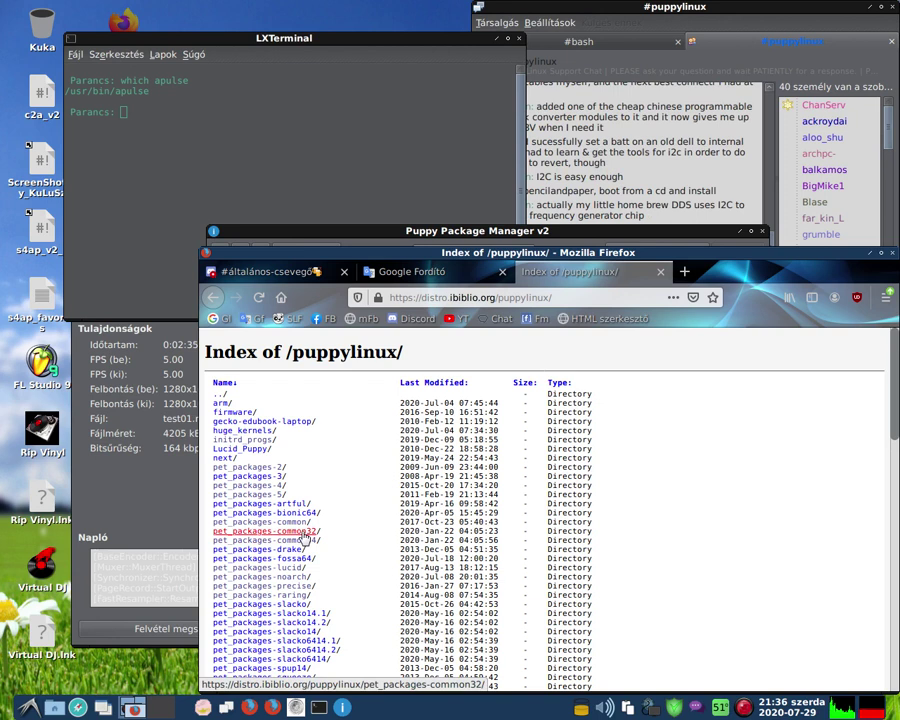
pyautogui.click(302, 532)
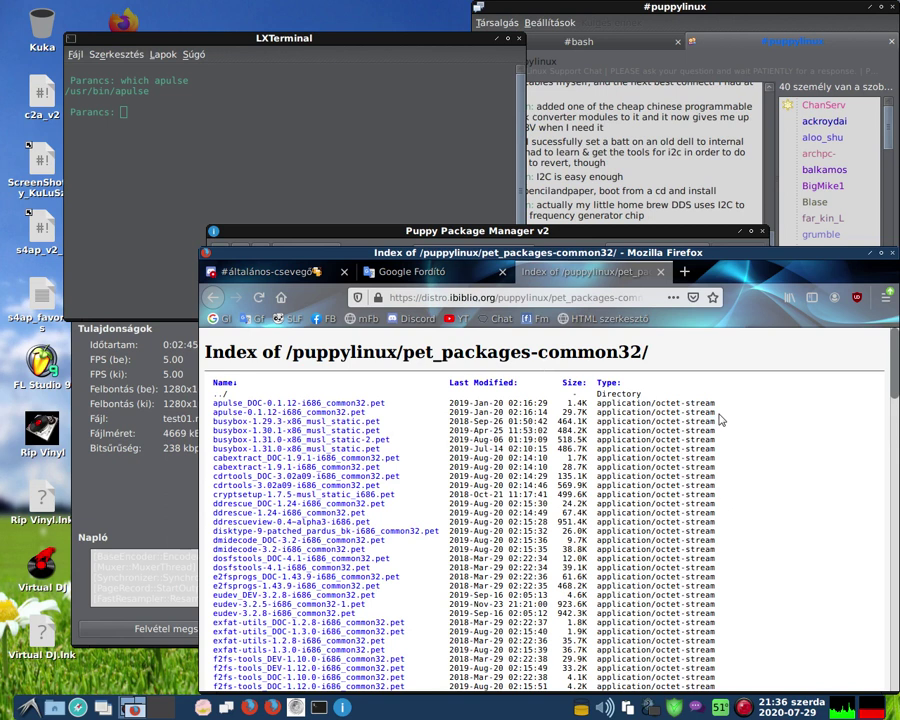
pyautogui.moveTo(716, 412); pyautogui.dragTo(208, 412)
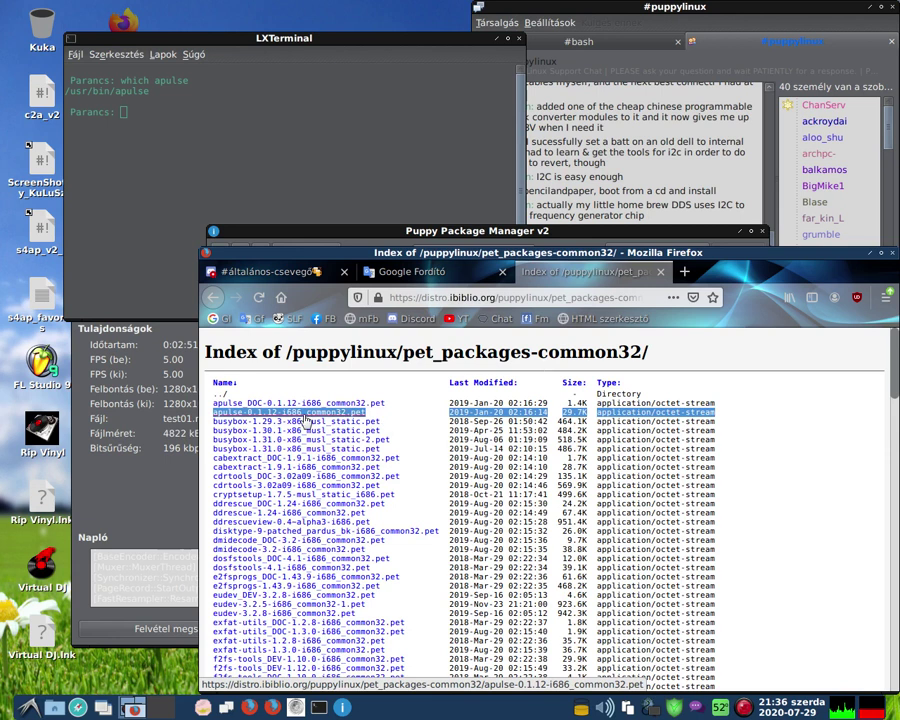
# - Look at the recent #puppylinux chat messages and close the browser tab with the ibiblio package index
pyautogui.click(655, 187)
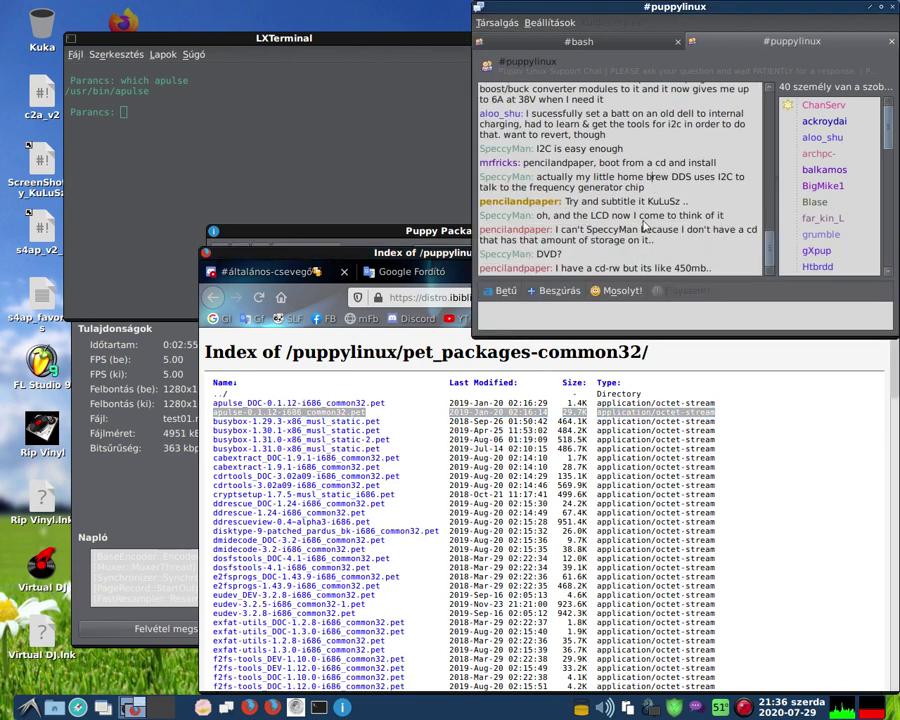
pyautogui.click(310, 141)
pyautogui.click(320, 390)
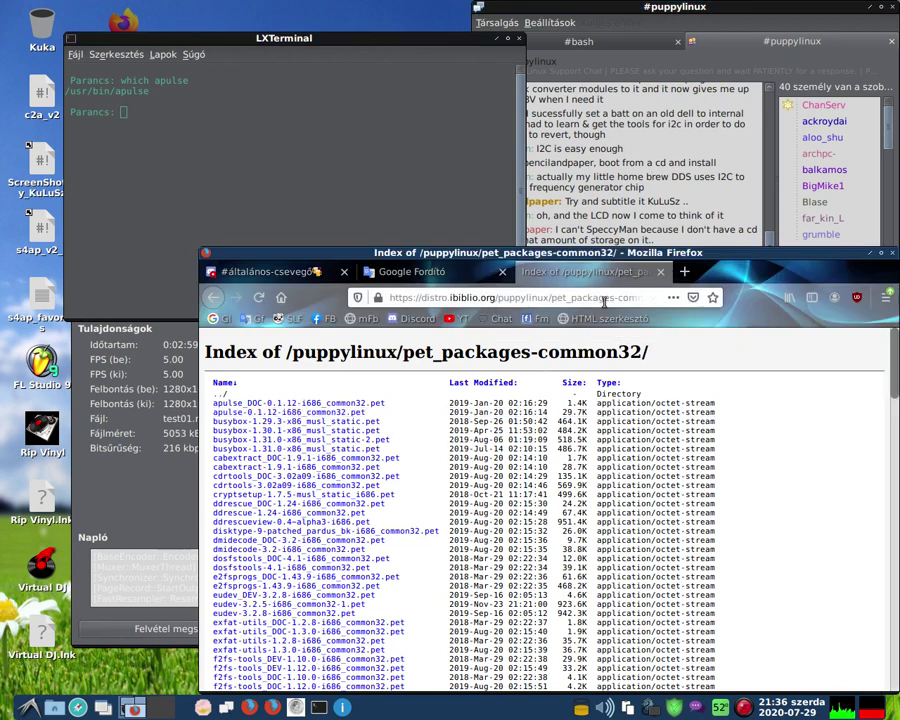
pyautogui.click(660, 272)
# - Return to the terminal, review the "which apulse" output and move the terminal window over the browser
pyautogui.click(120, 93)
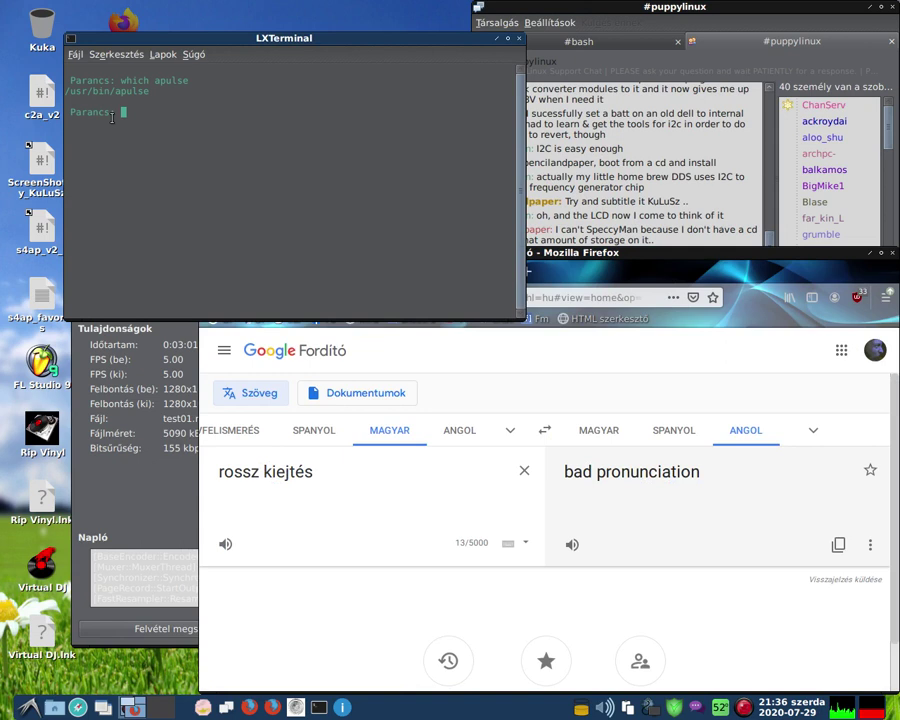
pyautogui.moveTo(121, 81); pyautogui.dragTo(67, 91)
pyautogui.click(182, 134)
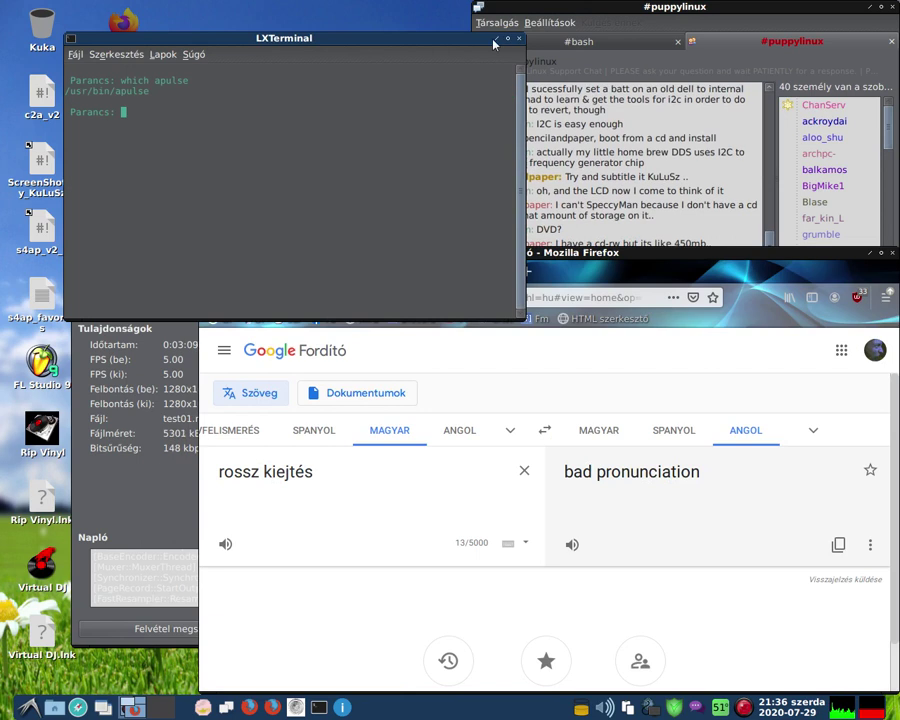
pyautogui.moveTo(454, 44); pyautogui.dragTo(570, 297)
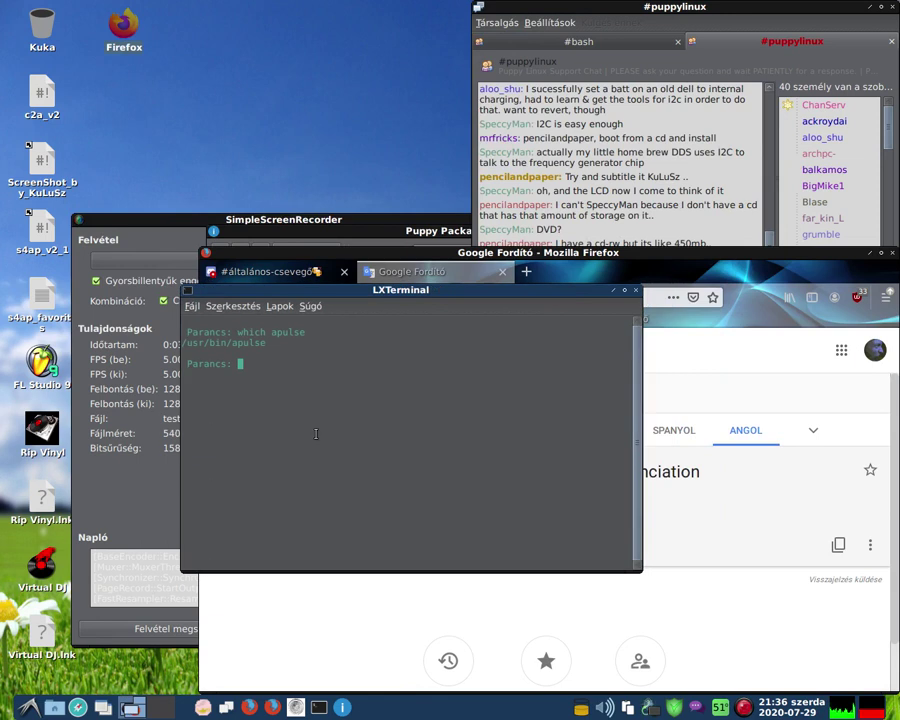
# - Open the Firefox desktop shortcut file in Geany and highlight the /mnt/home/ part of its Exec path
pyautogui.rightClick(123, 29)
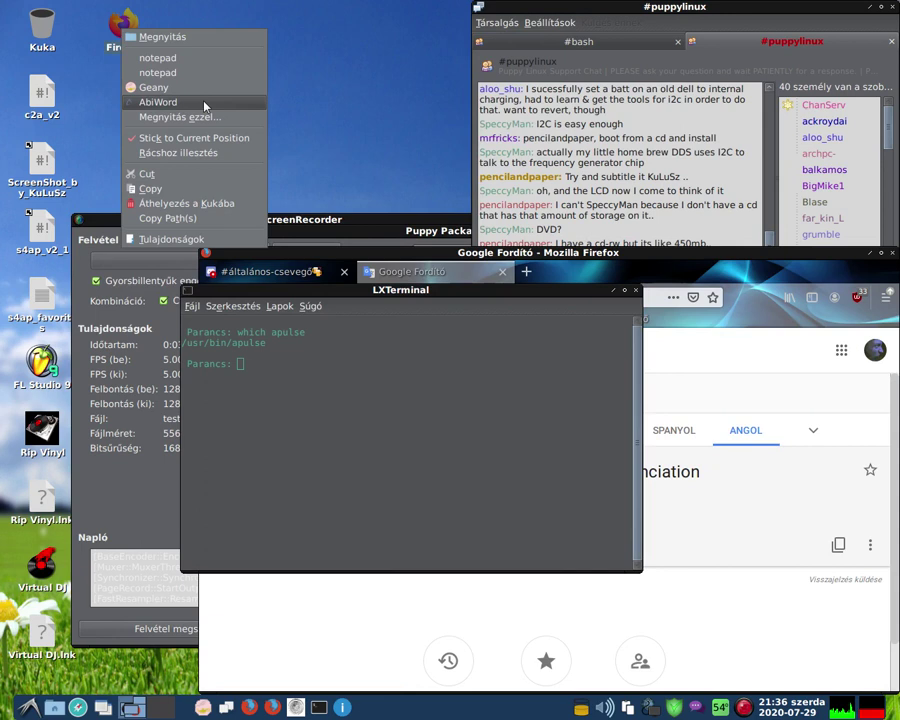
pyautogui.click(180, 89)
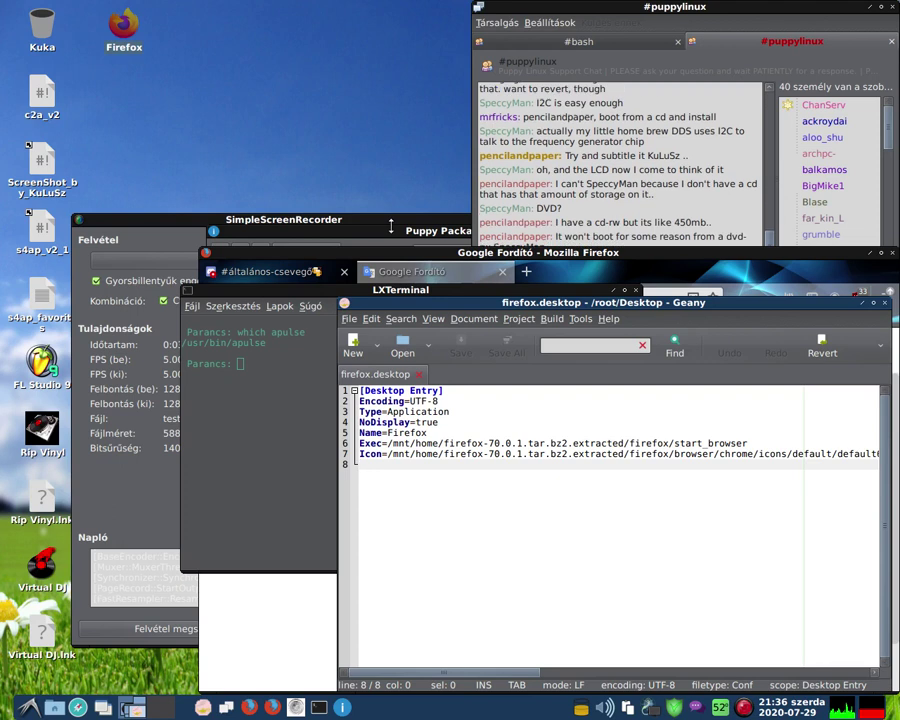
pyautogui.moveTo(387, 443); pyautogui.dragTo(446, 445)
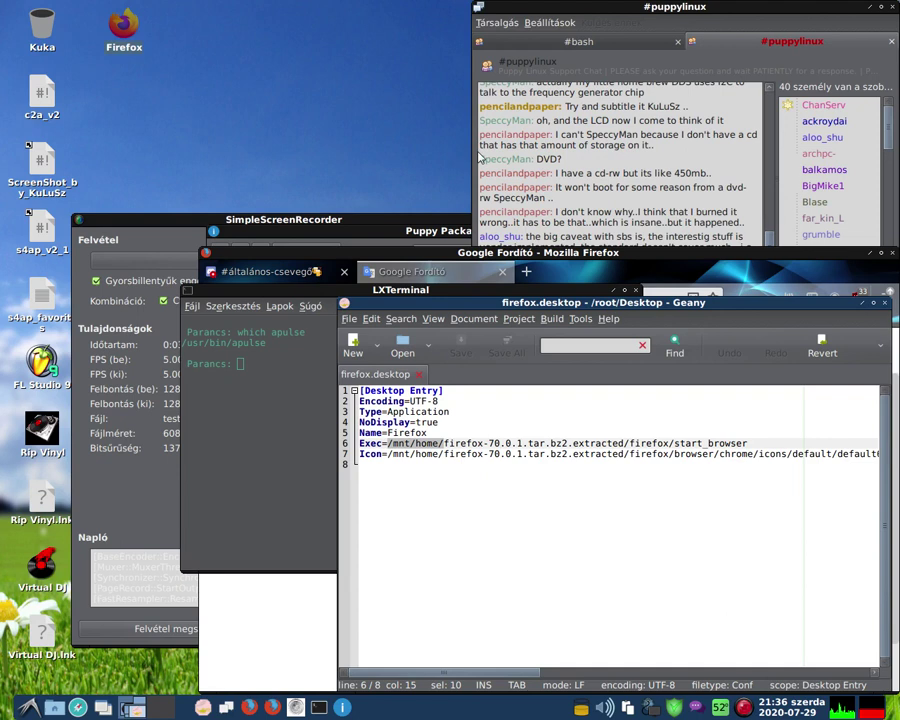
# - Open the file manager at the /mnt/home bookmark and browse to the firefox folder inside firefox-70.0.1.tar.bz2.extracted
pyautogui.moveTo(283, 17)
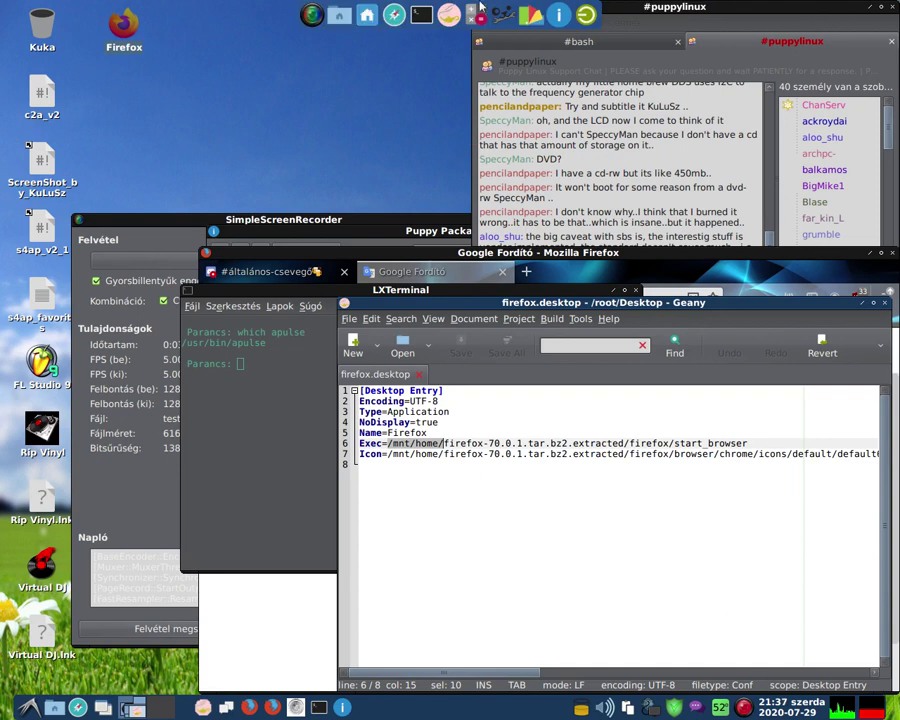
pyautogui.click(367, 16)
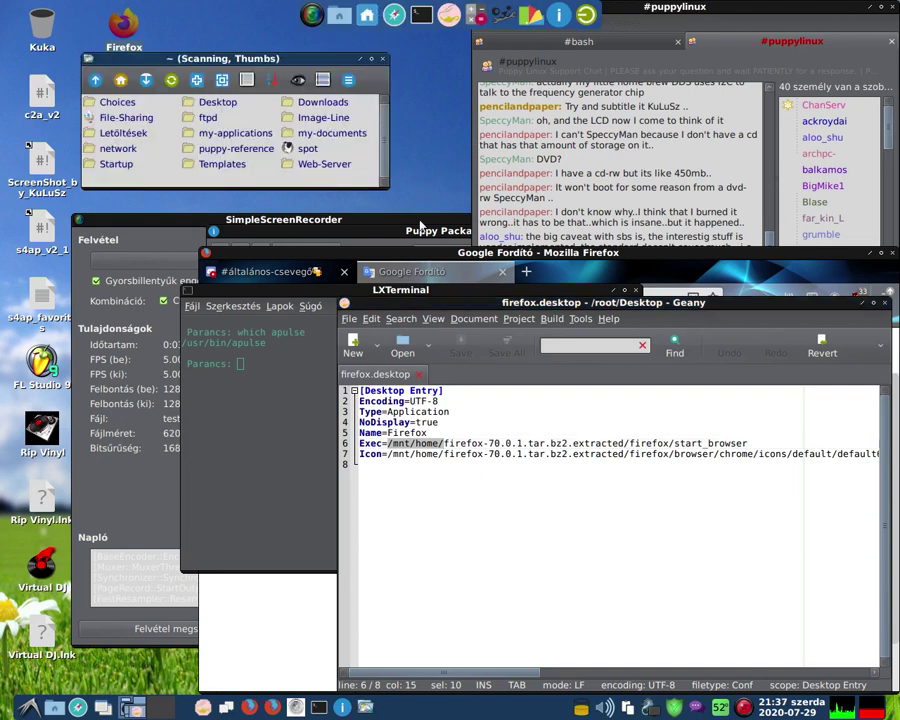
pyautogui.rightClick(97, 86)
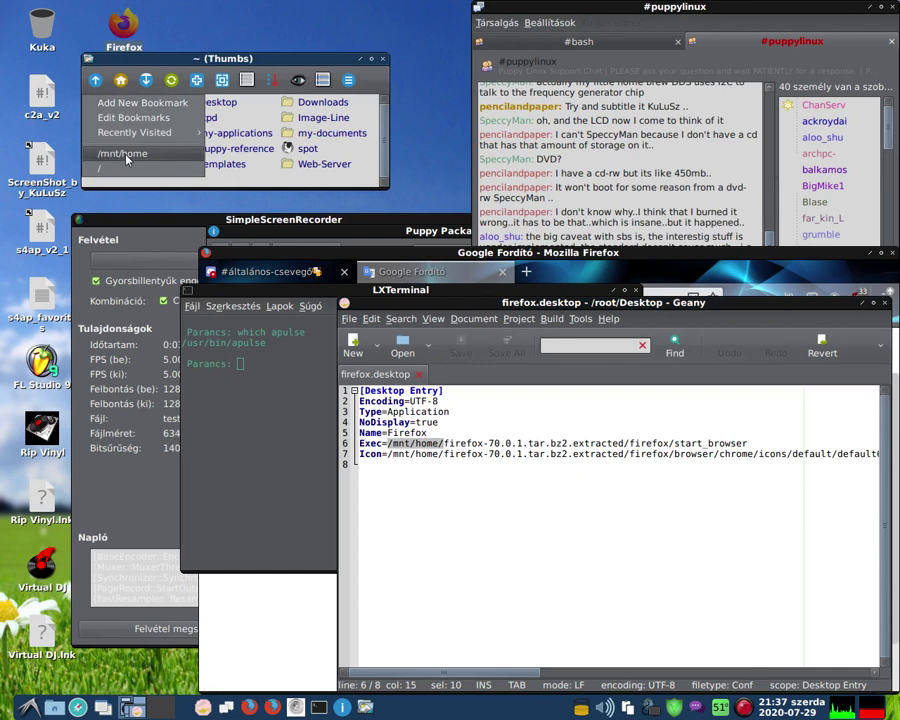
pyautogui.click(124, 154)
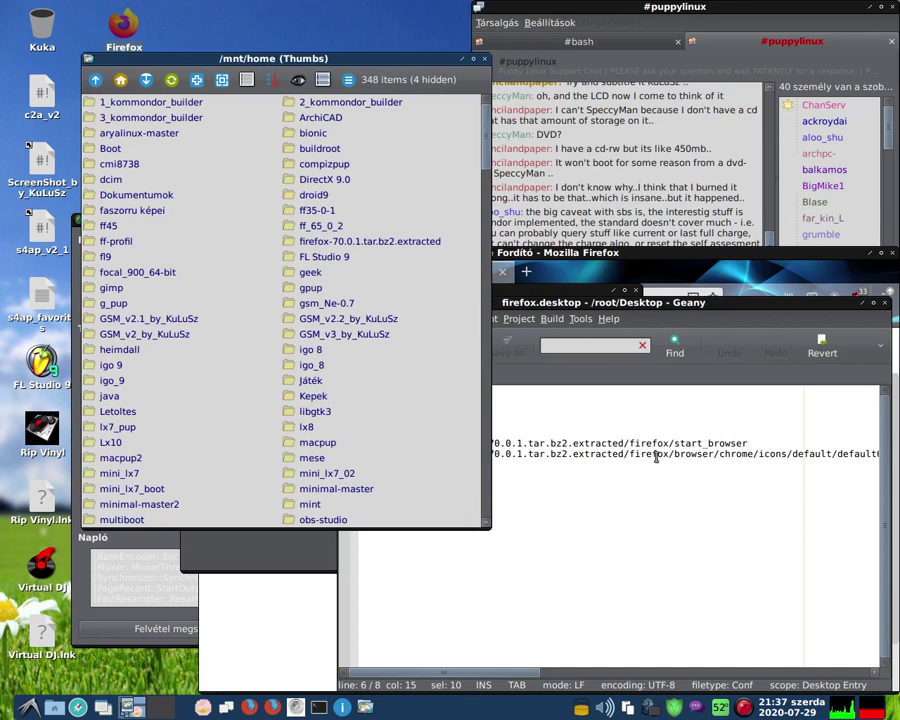
pyautogui.click(558, 476)
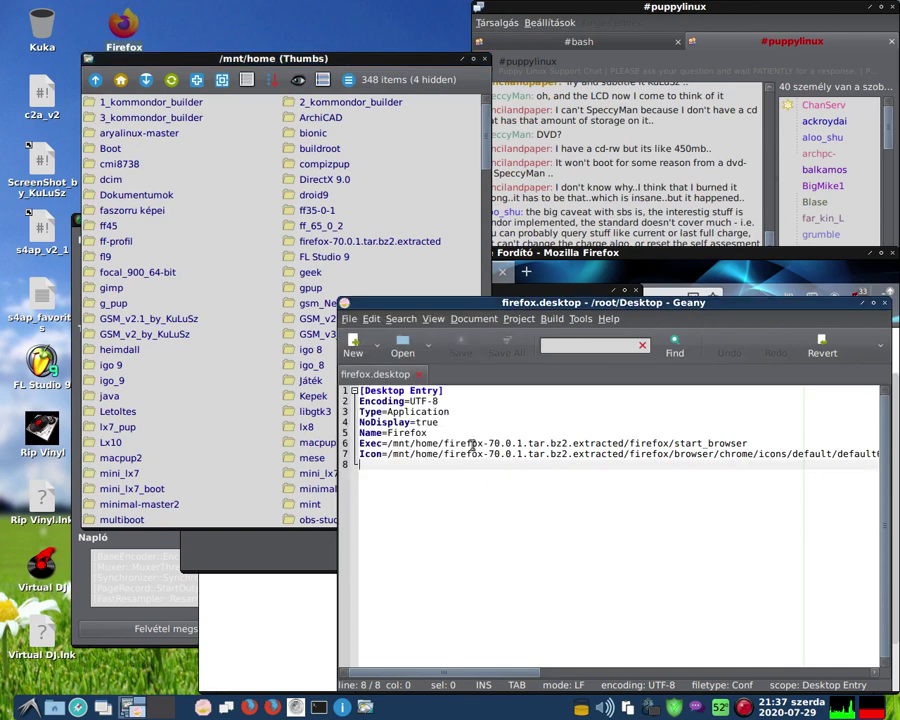
pyautogui.doubleClick(359, 243)
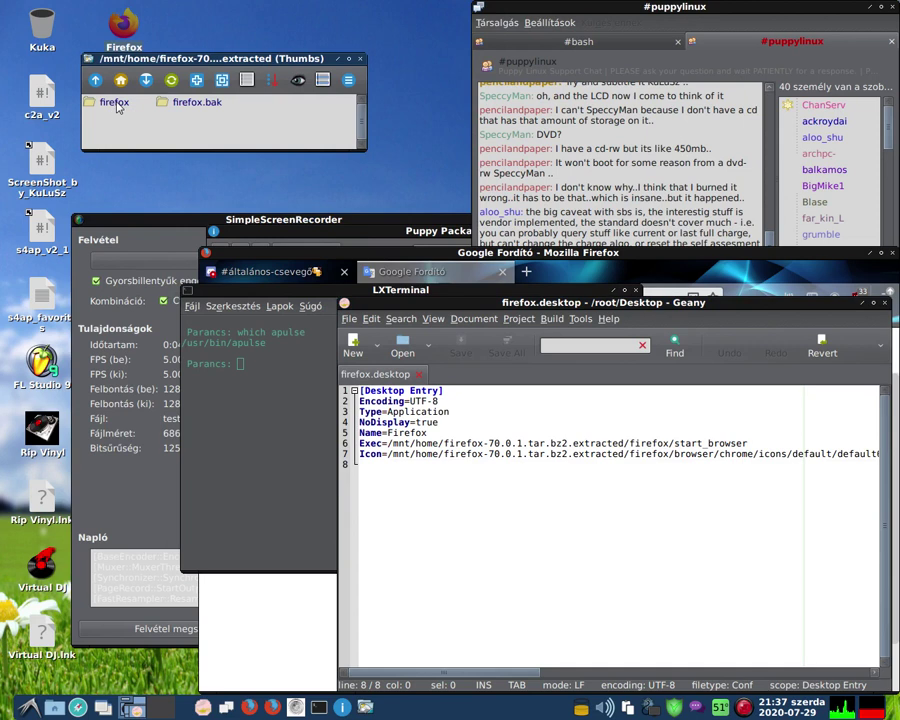
pyautogui.doubleClick(117, 103)
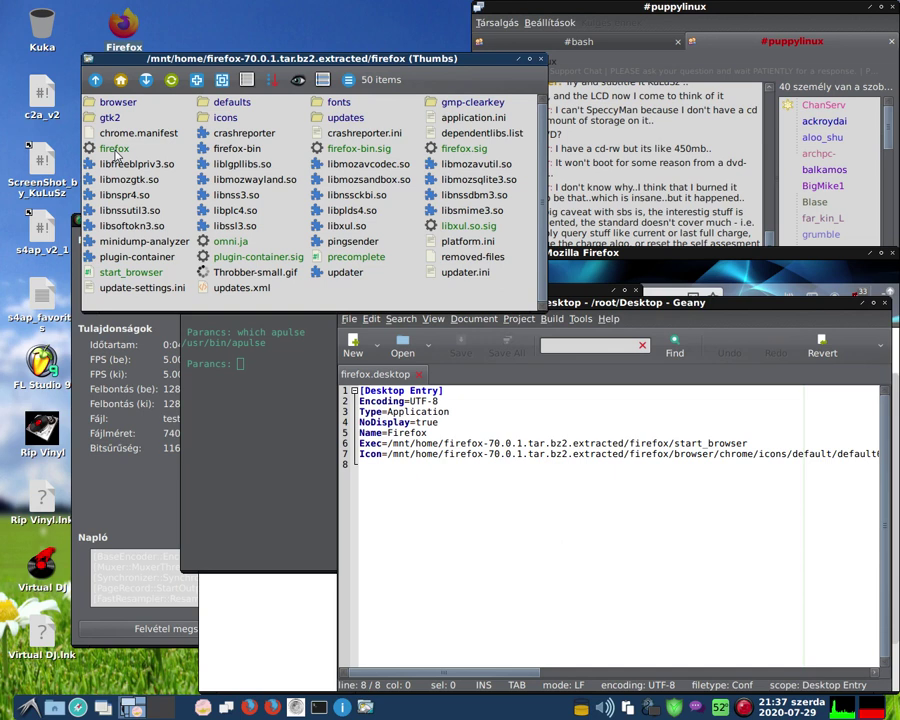
pyautogui.rightClick(116, 158)
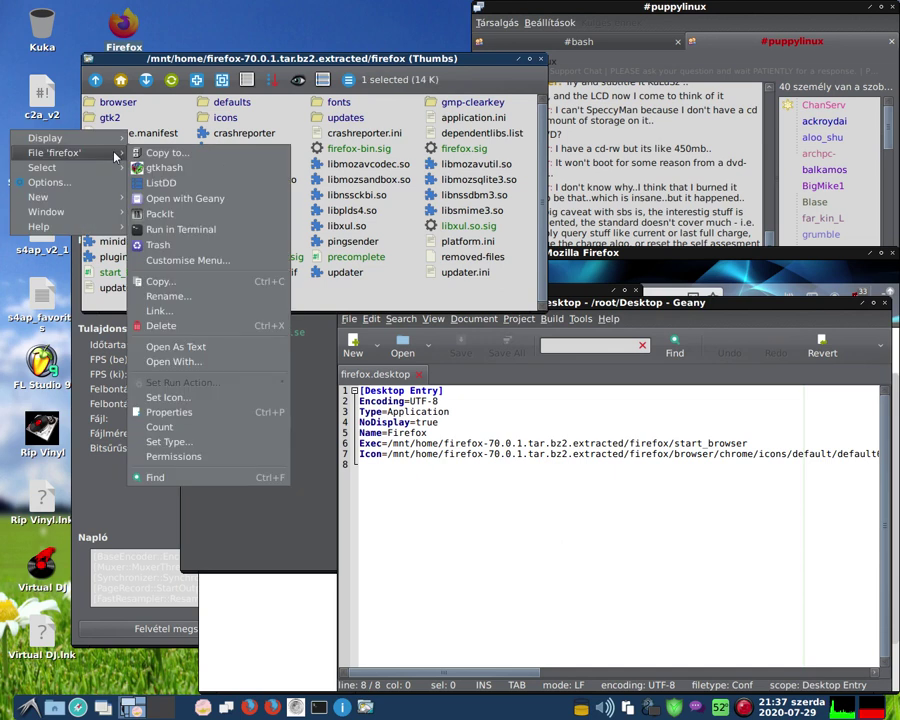
pyautogui.click(216, 63)
# - Enter "apulse firefox" at the terminal prompt without running it, and trim the command back to "apulse "
pyautogui.click(288, 442)
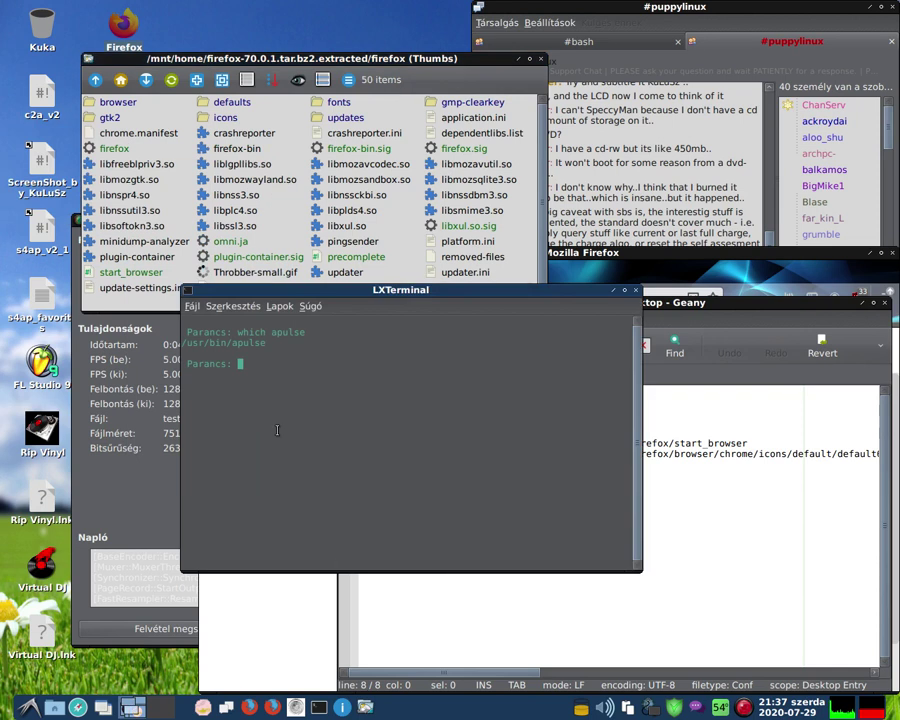
pyautogui.write('apulse firefox')
pyautogui.press('BackSpace')
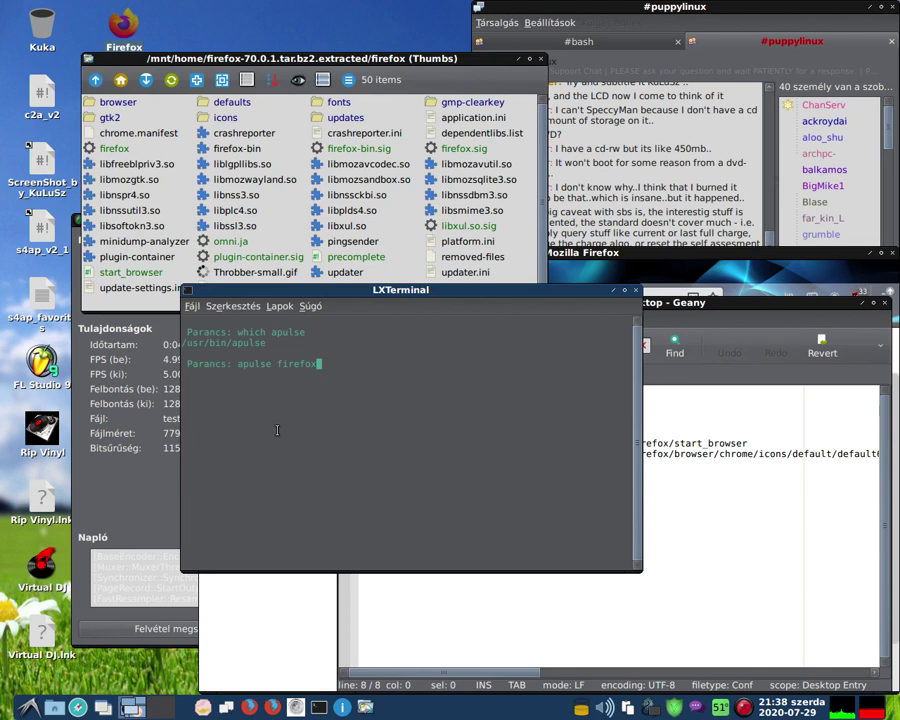
pyautogui.moveTo(325, 363); pyautogui.dragTo(330, 394)
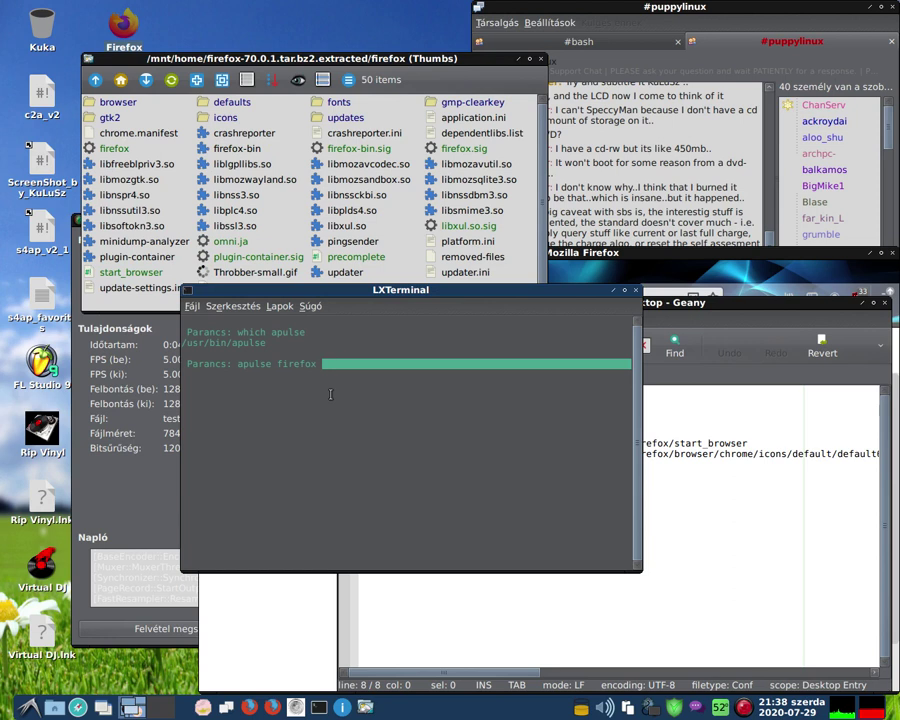
pyautogui.press('BackSpace')
pyautogui.press('BackSpace')
pyautogui.press('BackSpace')
pyautogui.press('BackSpace')
pyautogui.press('BackSpace')
pyautogui.press('BackSpace')
pyautogui.press('BackSpace')
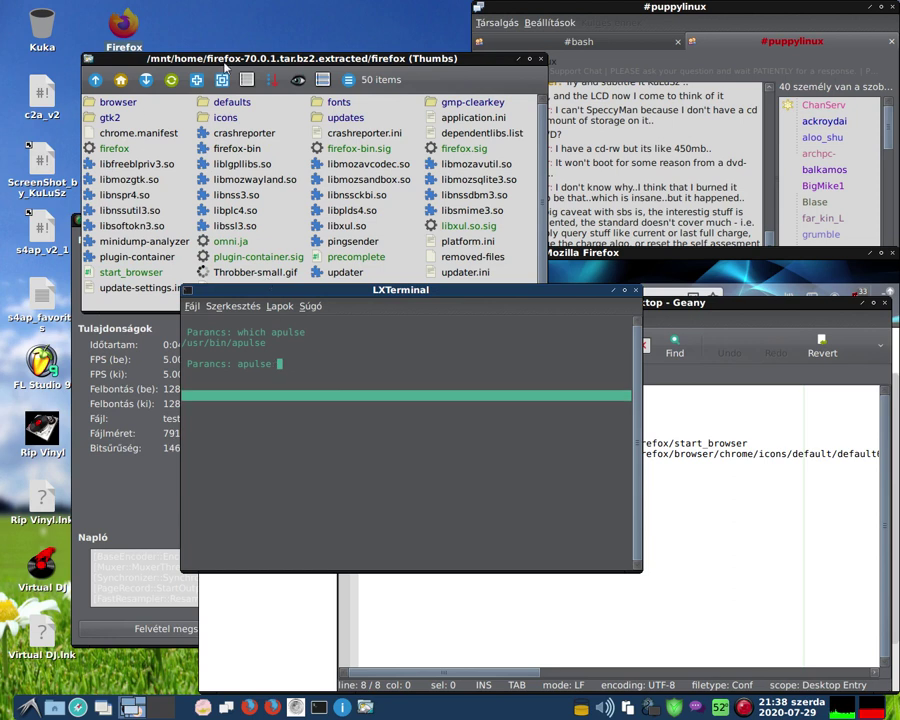
# - Copy the full path of the firefox executable from its Rename dialog and cancel the rename
pyautogui.click(113, 152)
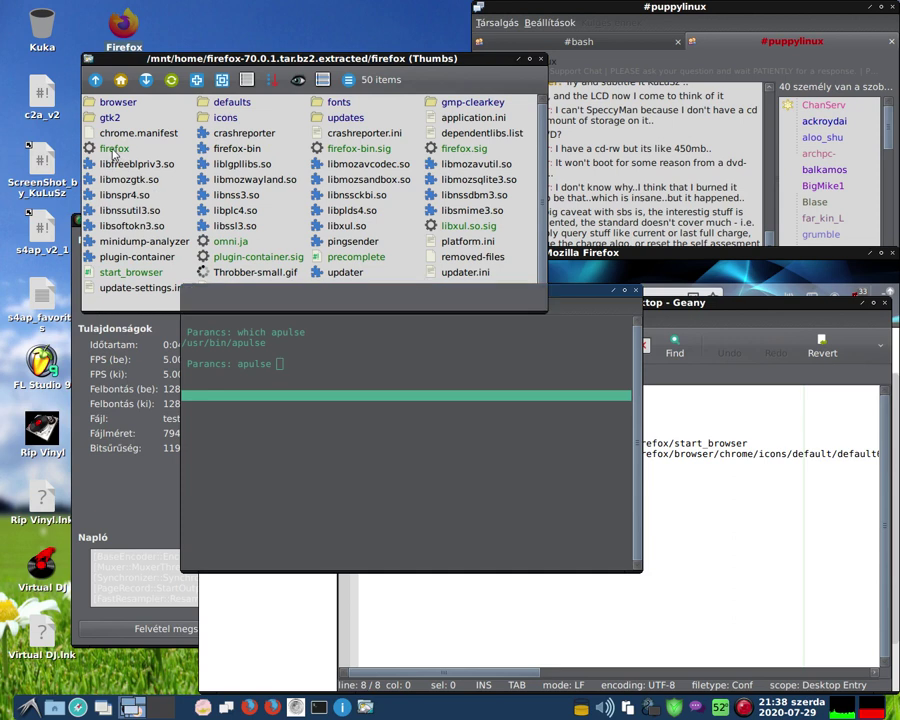
pyautogui.rightClick(113, 152)
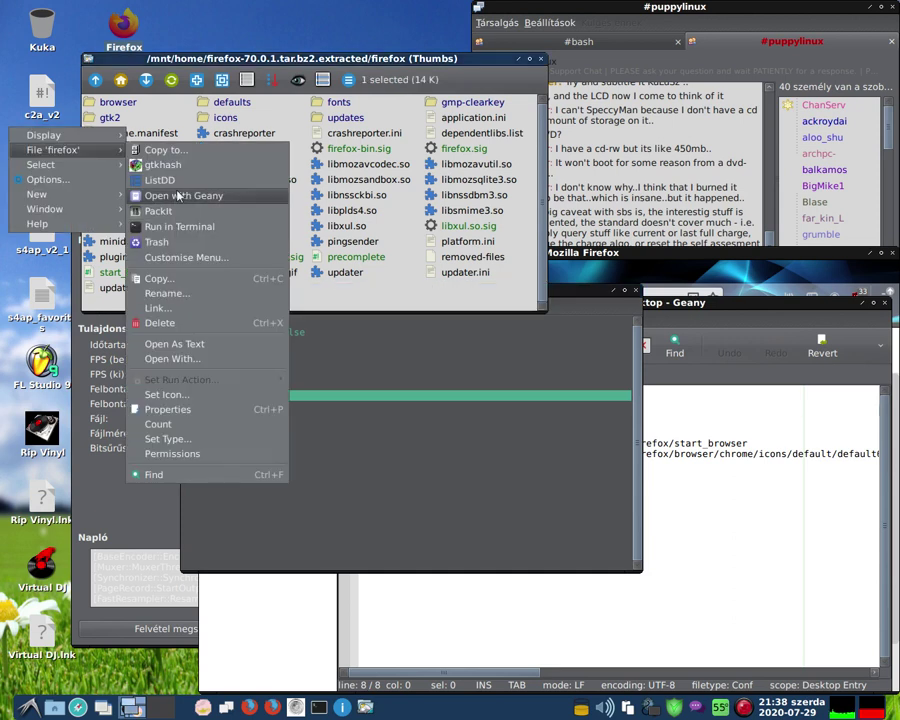
pyautogui.click(177, 298)
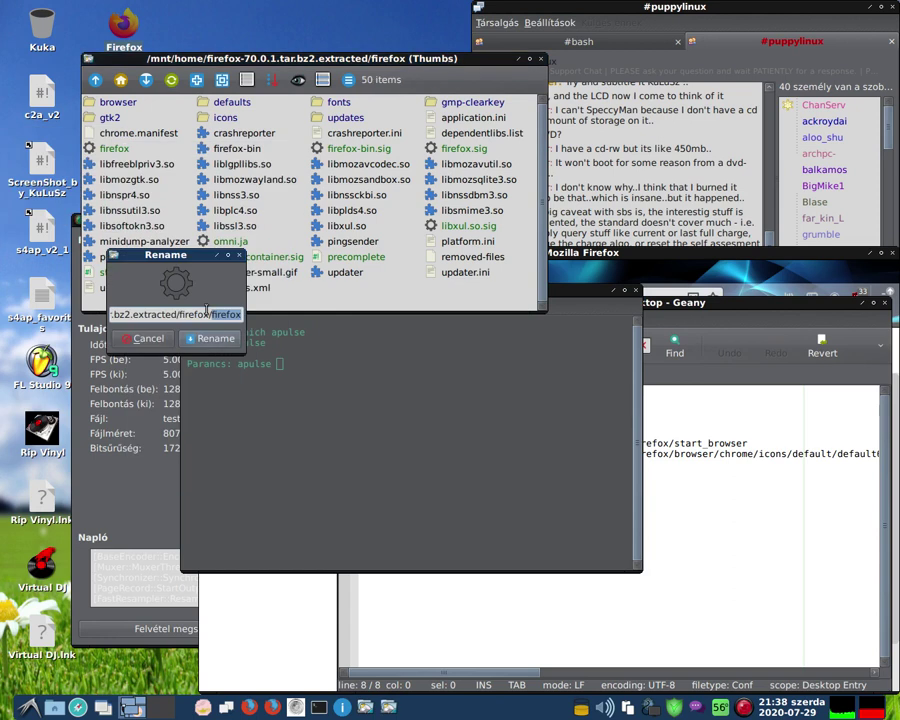
pyautogui.keyDown('shift'); pyautogui.click(128, 314); pyautogui.keyUp('shift')
pyautogui.moveTo(128, 314); pyautogui.dragTo(89, 313)
pyautogui.hotkey('ctrl', 'c')
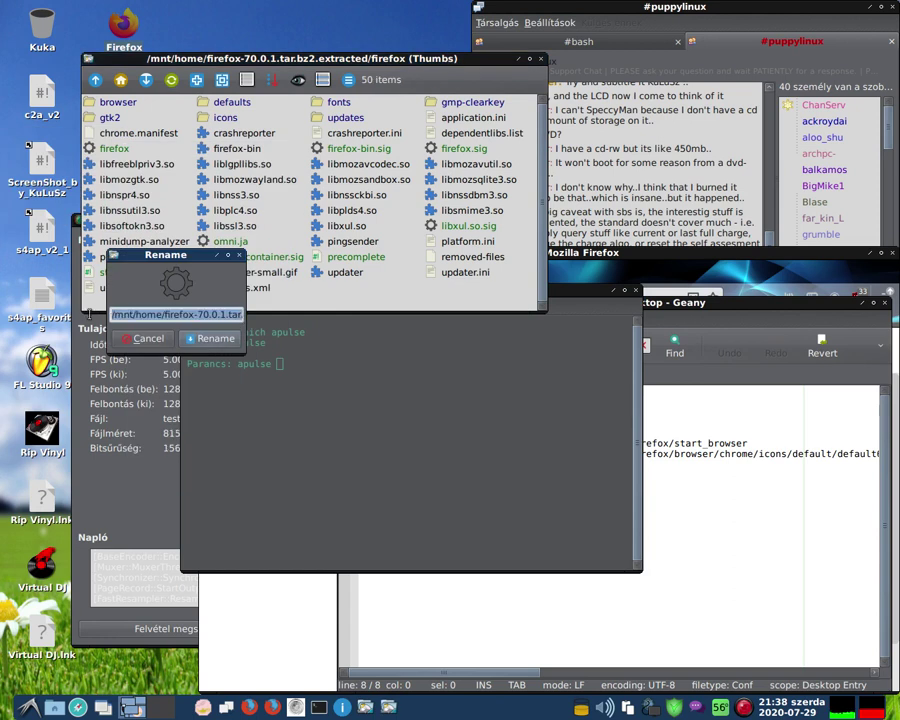
pyautogui.click(140, 340)
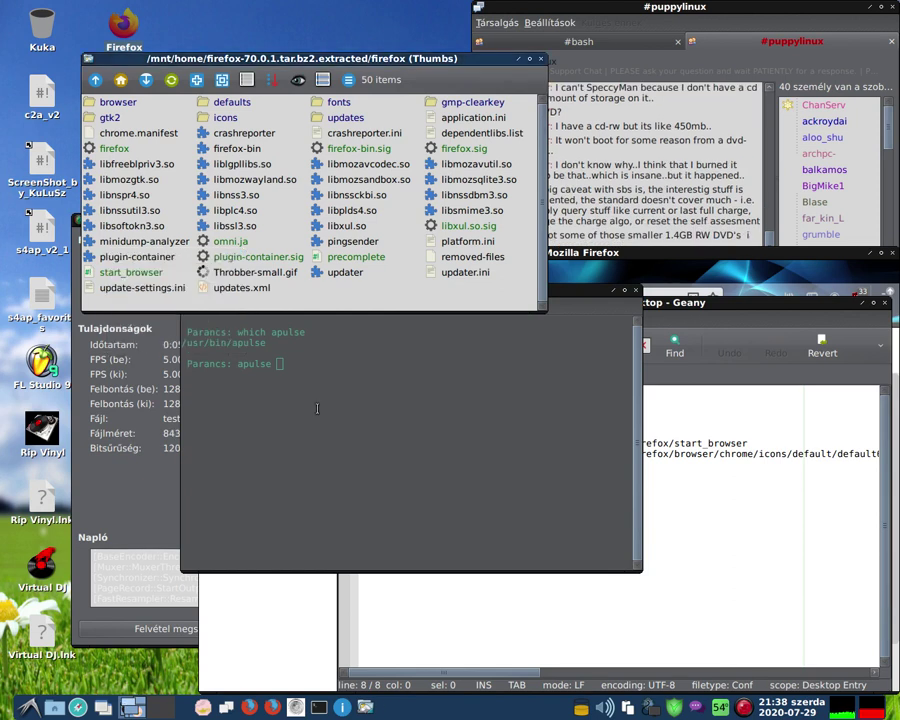
# - Paste the path to form "apulse /mnt/home/firefox-70.0.1.tar.bz2.extracted/firefox/firefox" in the terminal and point out the matching firefox file in the folder
pyautogui.click(438, 405)
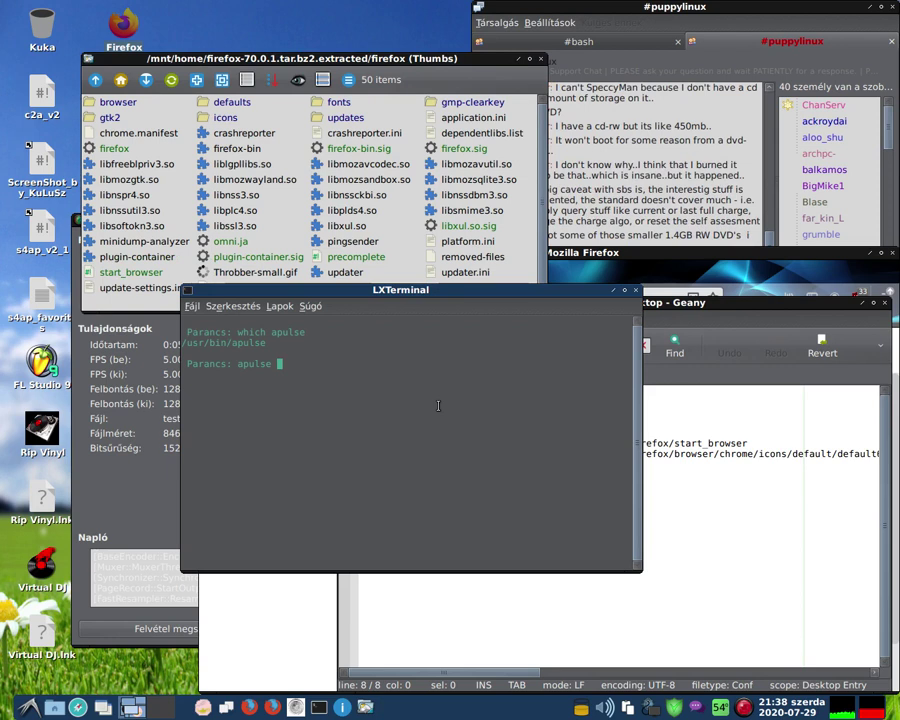
pyautogui.hotkey('ctrl', 'shift', 'v')
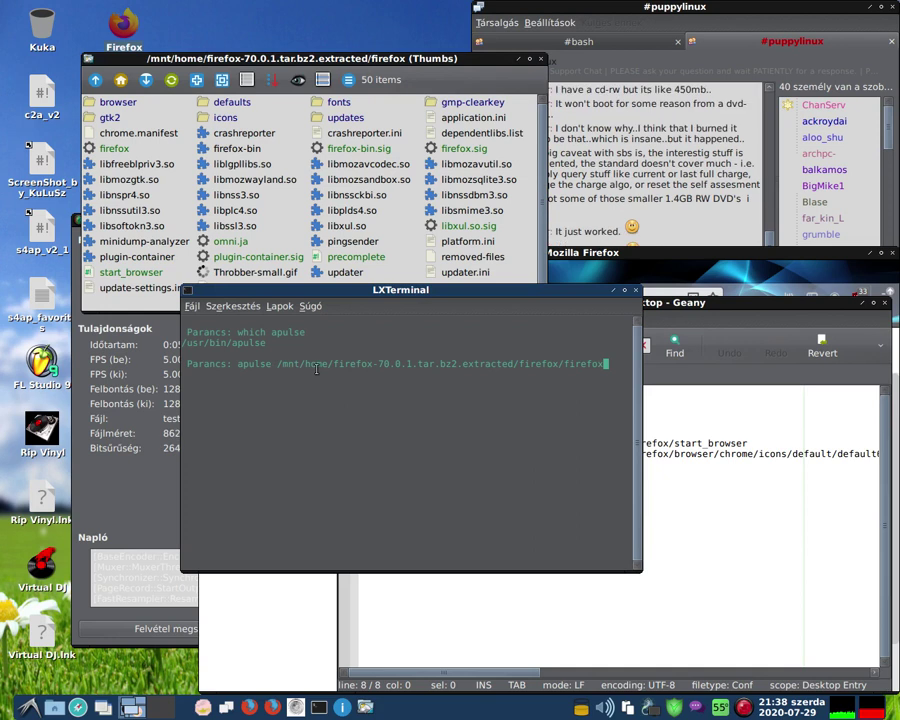
pyautogui.doubleClick(594, 365)
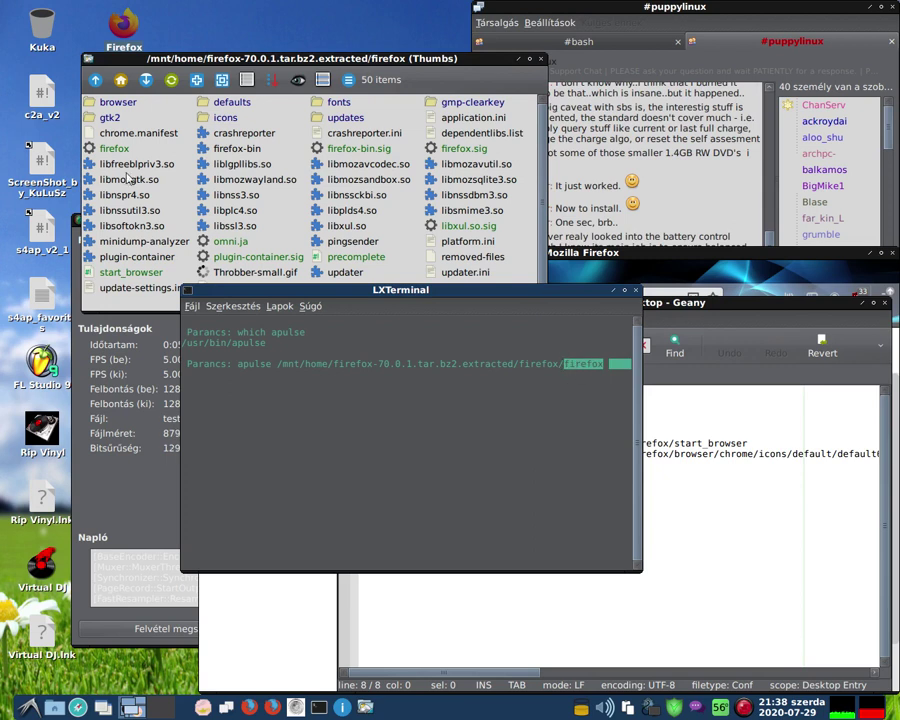
pyautogui.click(110, 148)
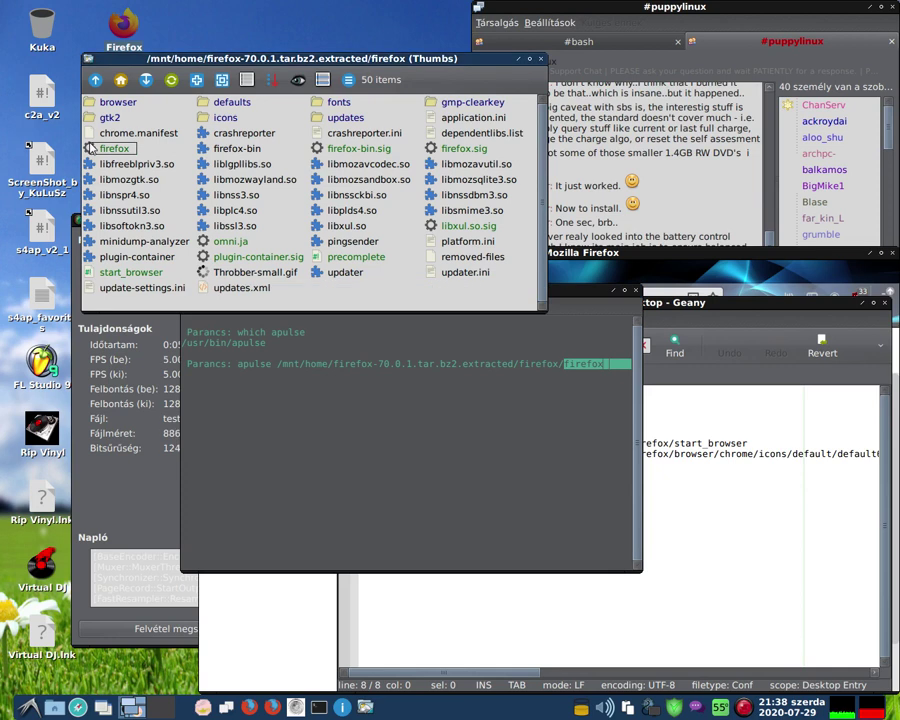
pyautogui.click(110, 148)
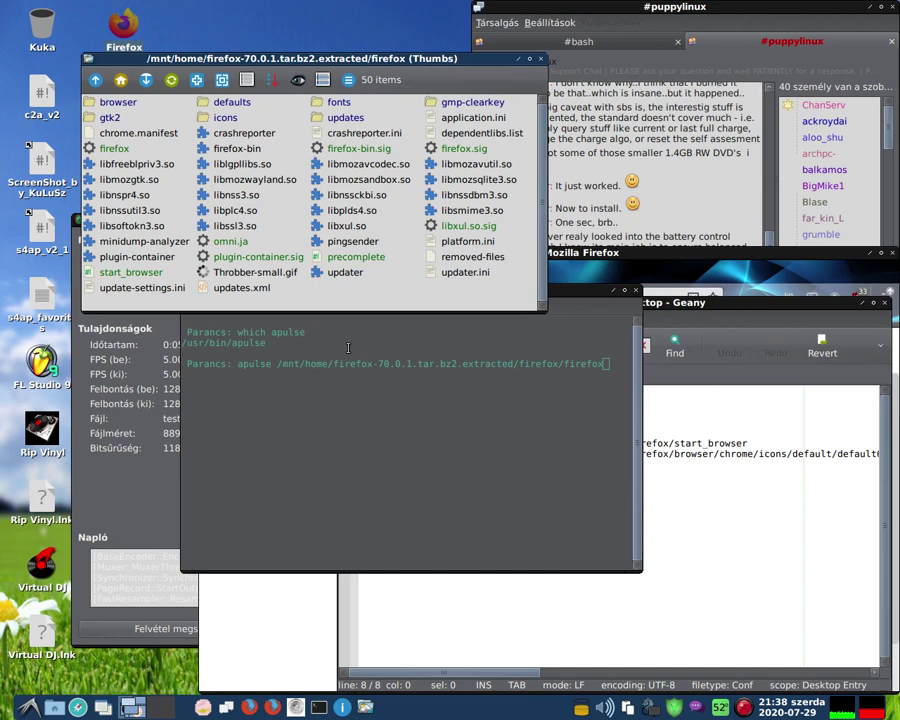
pyautogui.click(374, 390)
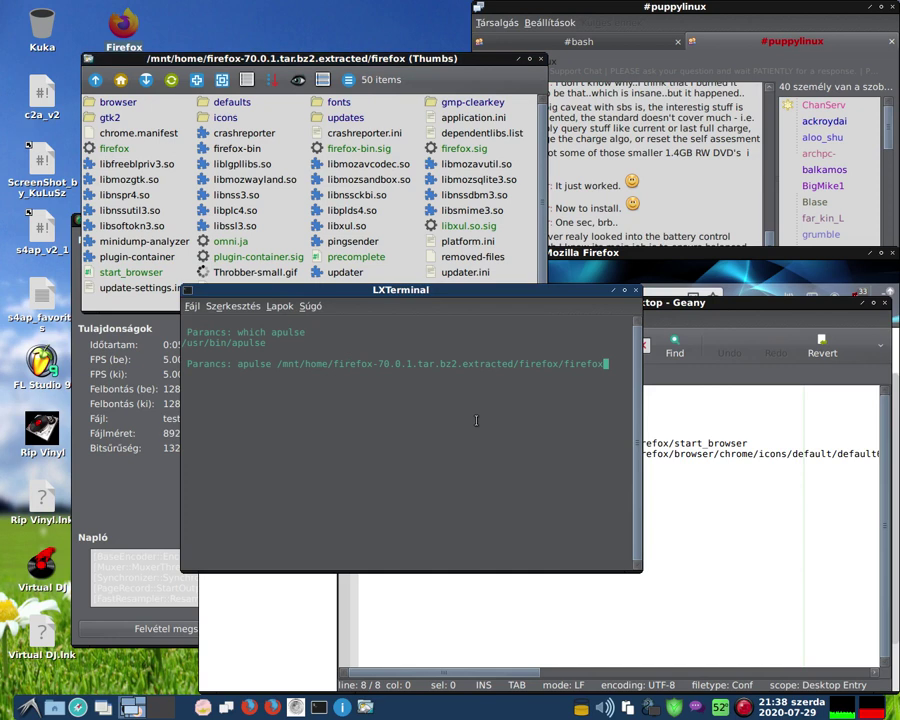
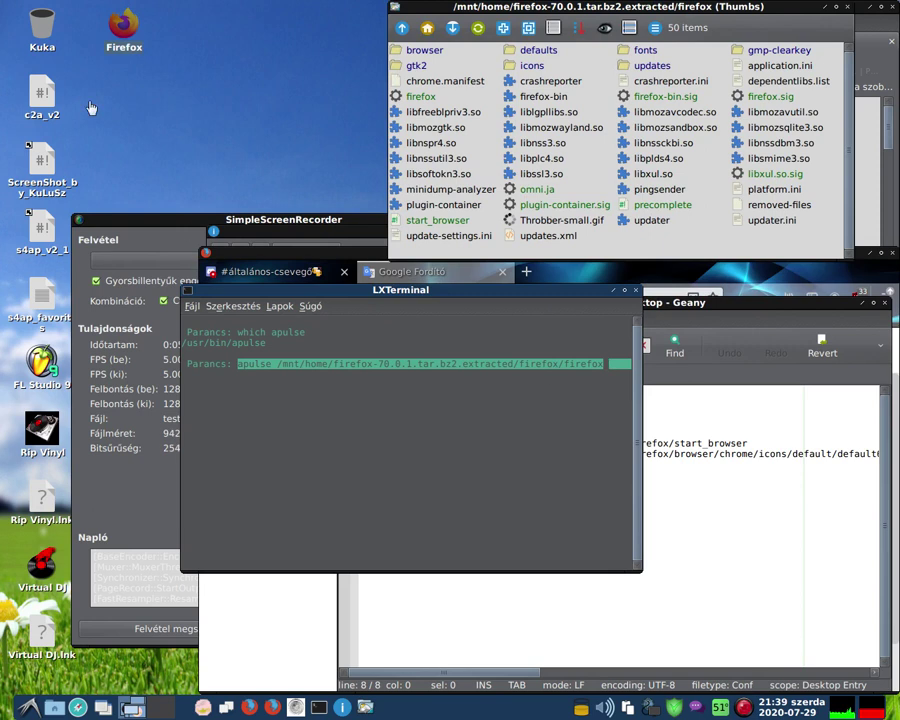
# - Reopen the Firefox desktop shortcut in Geany and highlight /start_browser at the end of its Exec line
pyautogui.rightClick(120, 33)
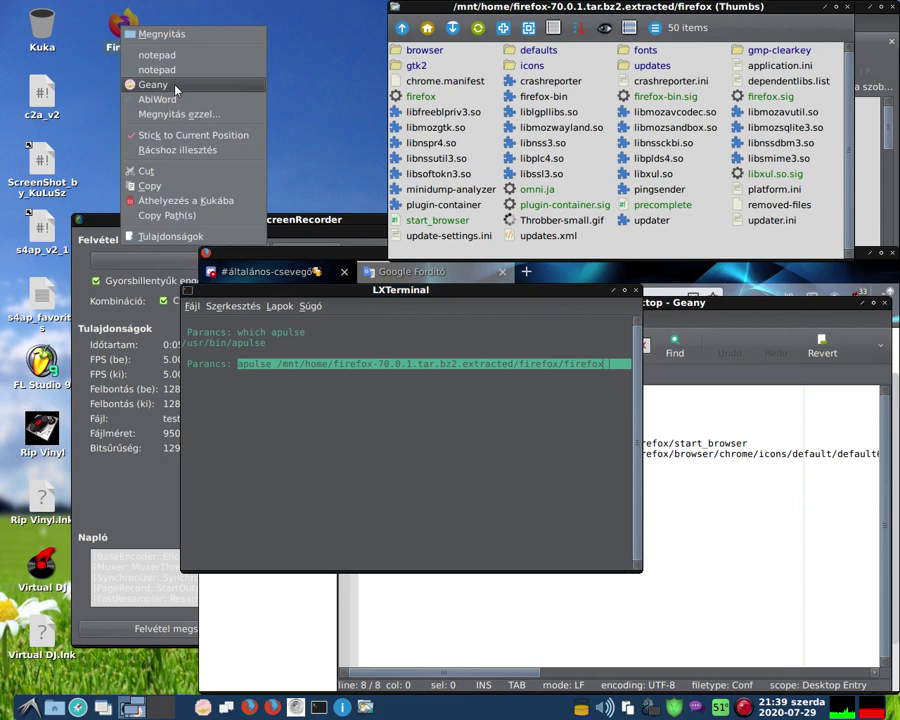
pyautogui.click(175, 86)
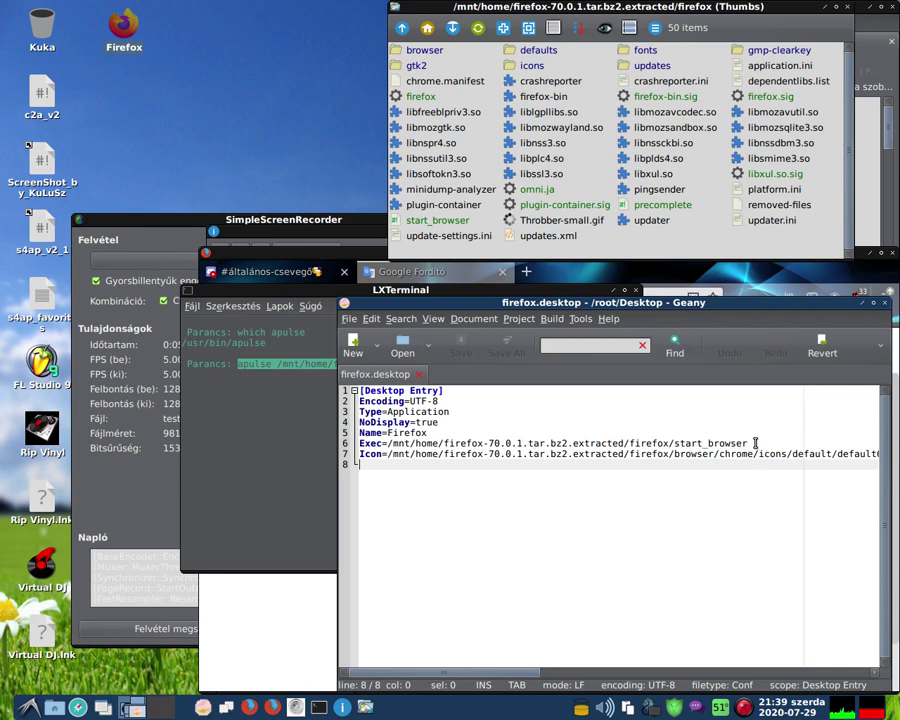
pyautogui.moveTo(755, 443); pyautogui.dragTo(671, 443)
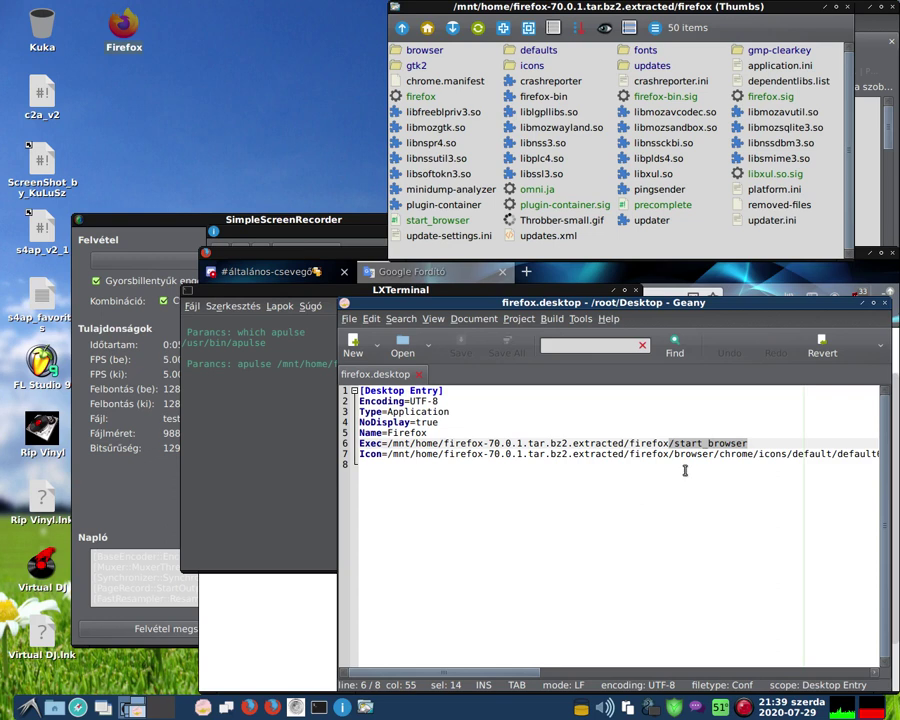
# - Open the start_browser script as text, highlight "apulse $DIR/$i" on line 12, and close the script
pyautogui.rightClick(433, 226)
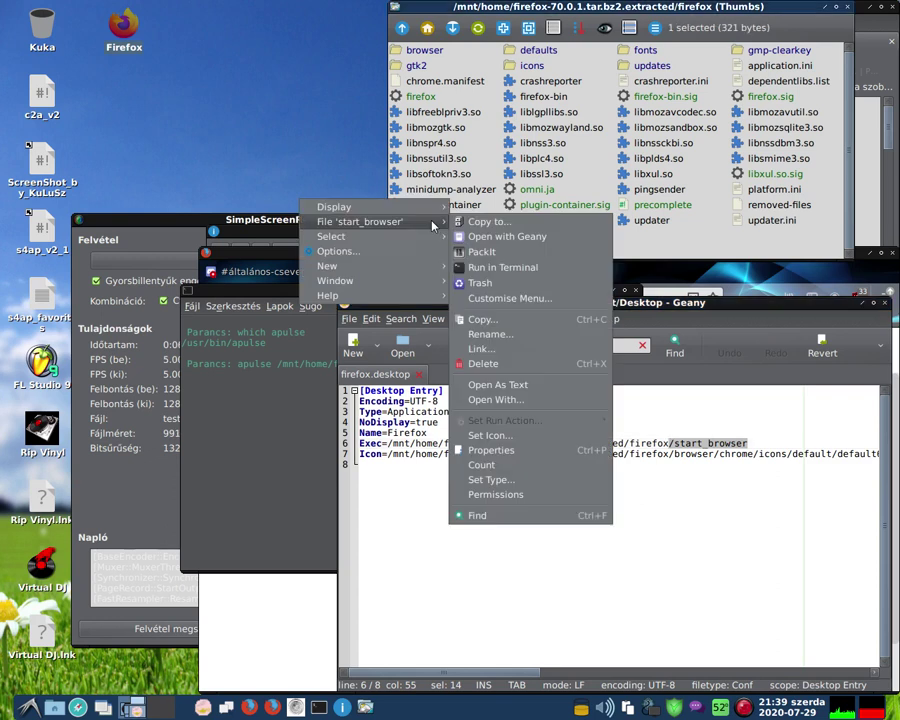
pyautogui.click(512, 383)
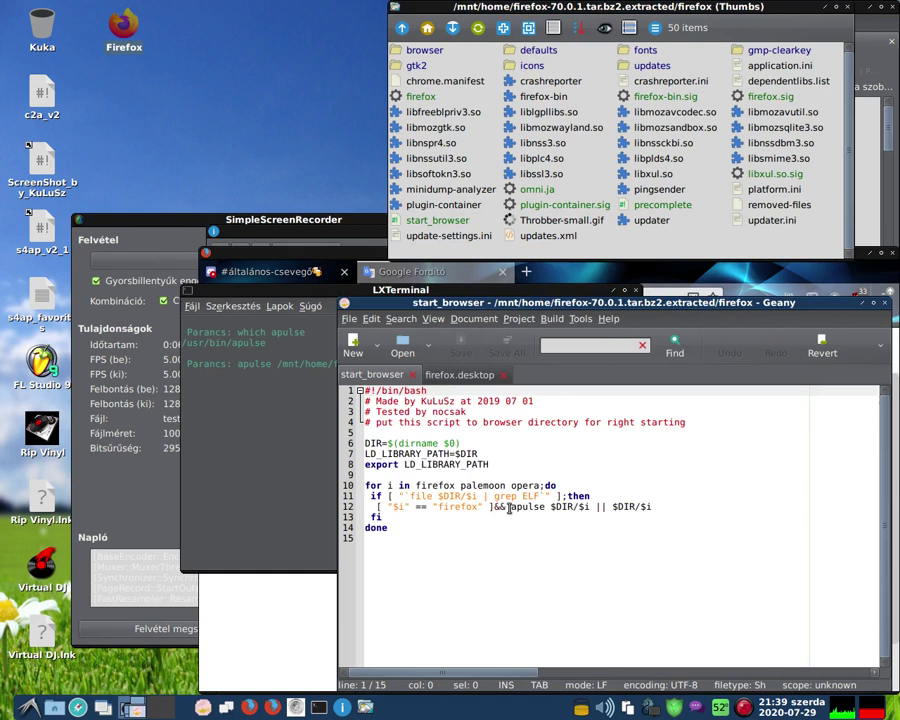
pyautogui.moveTo(510, 507); pyautogui.dragTo(589, 507)
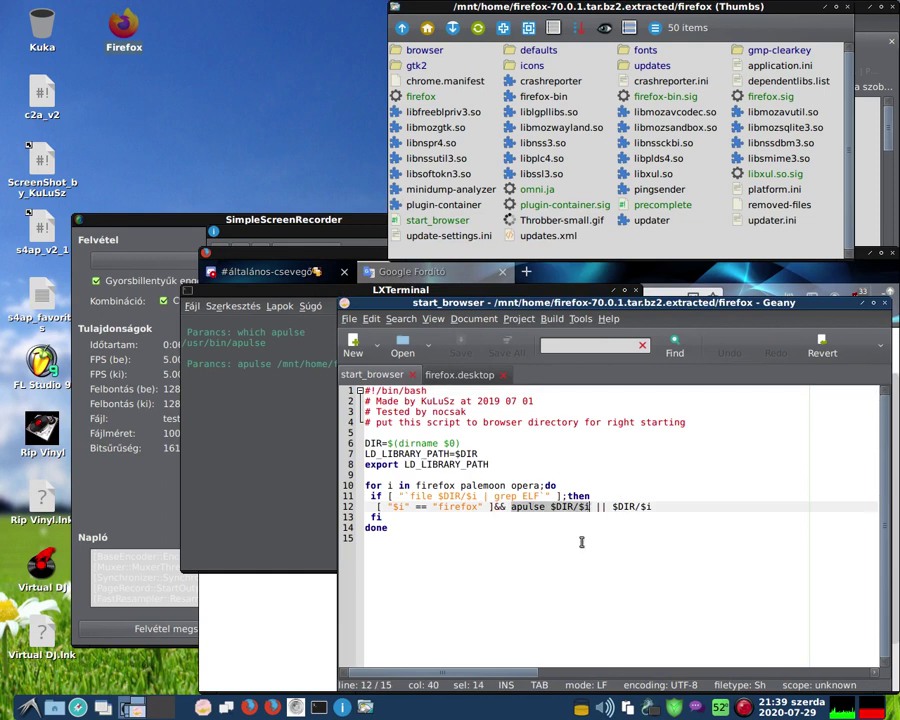
pyautogui.click(753, 487)
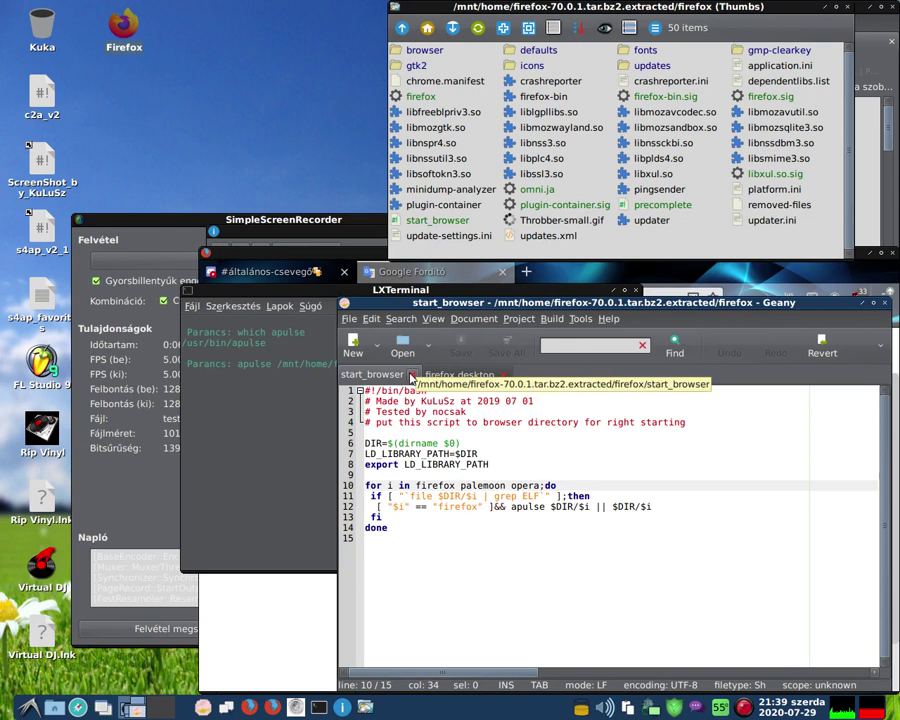
pyautogui.click(412, 376)
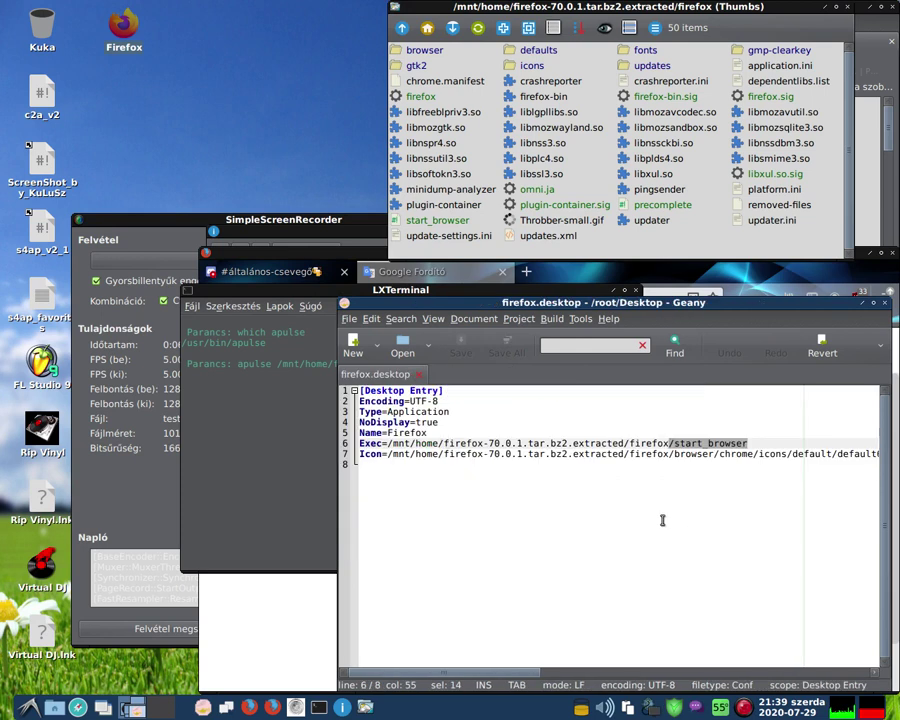
# - Prefix the path in firefox.desktop's Exec line with "apulse " and replace start_browser at its end with firefox
pyautogui.click(389, 443)
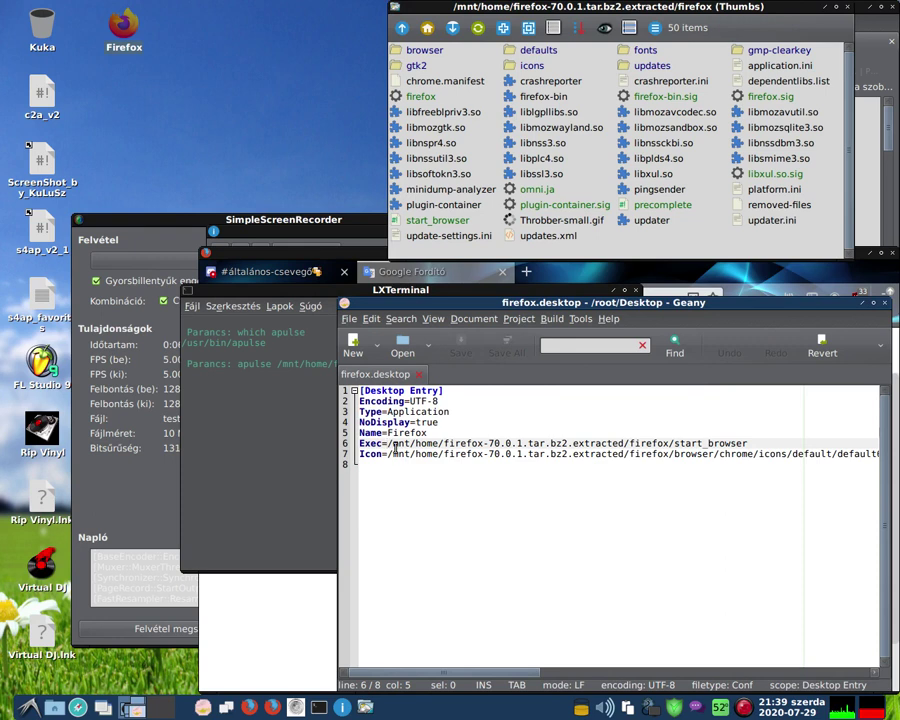
pyautogui.write('apulse')
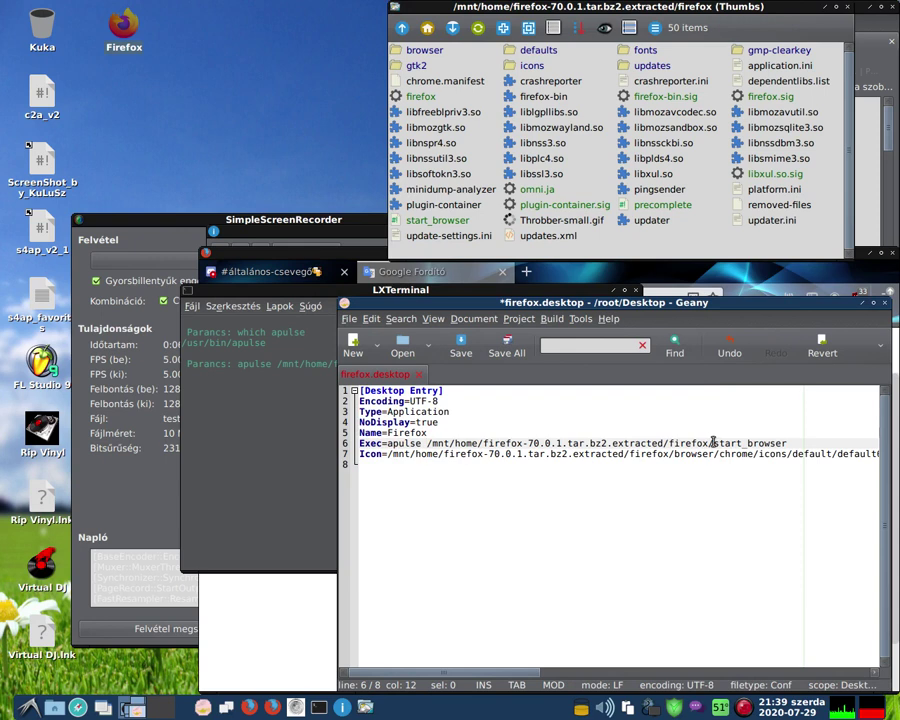
pyautogui.moveTo(714, 442); pyautogui.dragTo(791, 442)
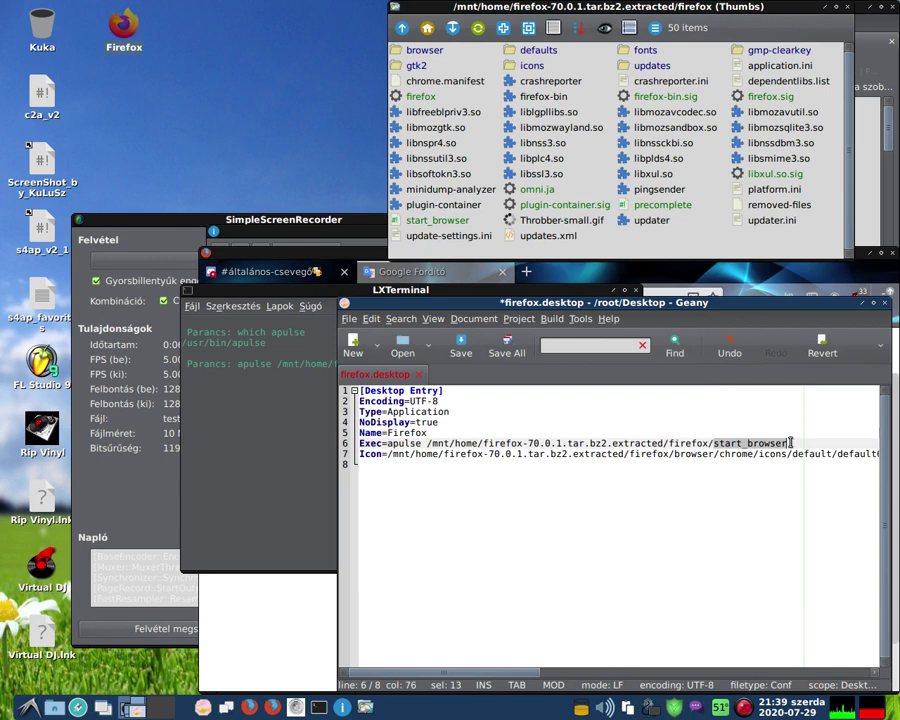
pyautogui.write('firefox')
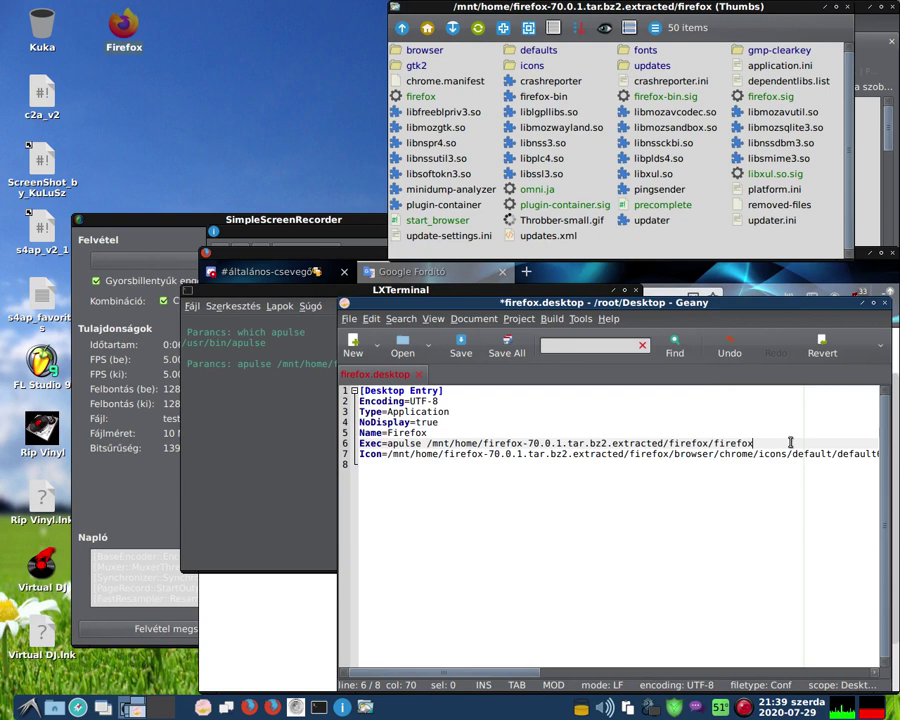
# - Compare the edited Exec line of firefox.desktop with the apulse command in the terminal, highlighting its beginning
pyautogui.click(290, 418)
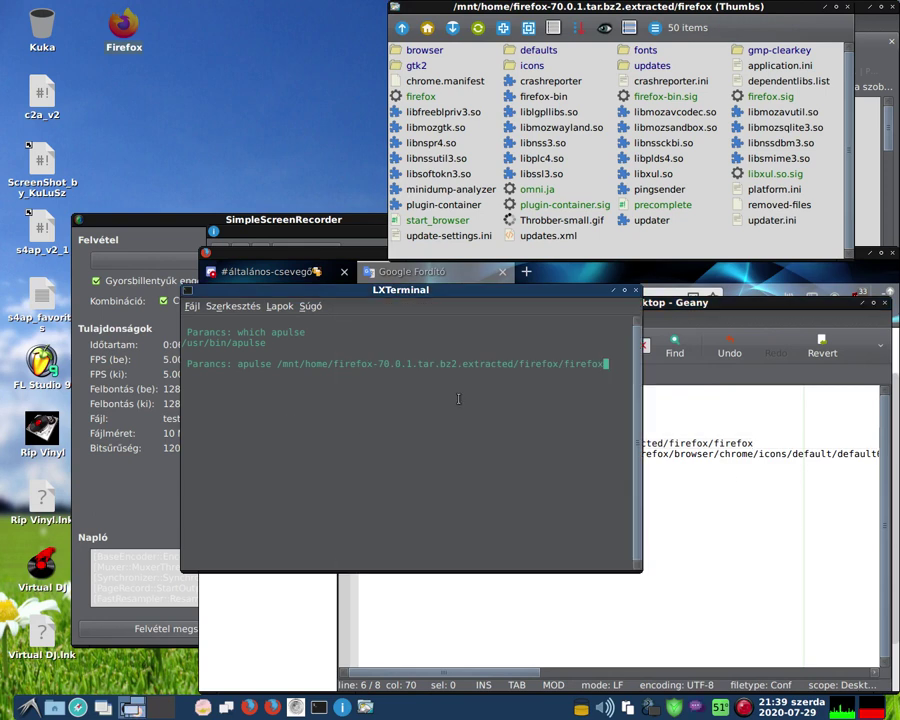
pyautogui.click(614, 466)
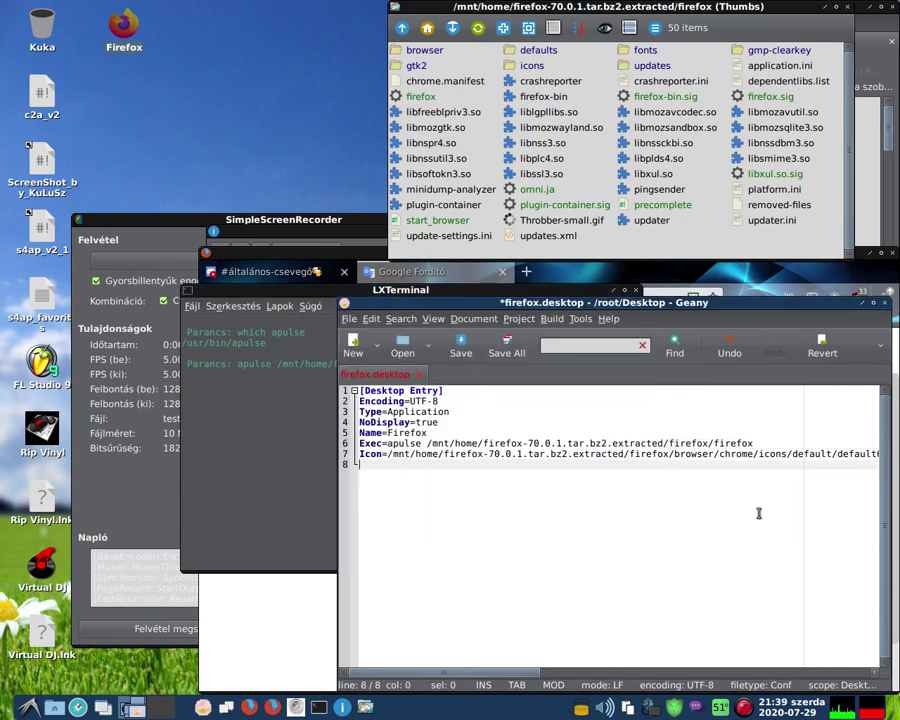
pyautogui.moveTo(359, 443); pyautogui.dragTo(399, 443)
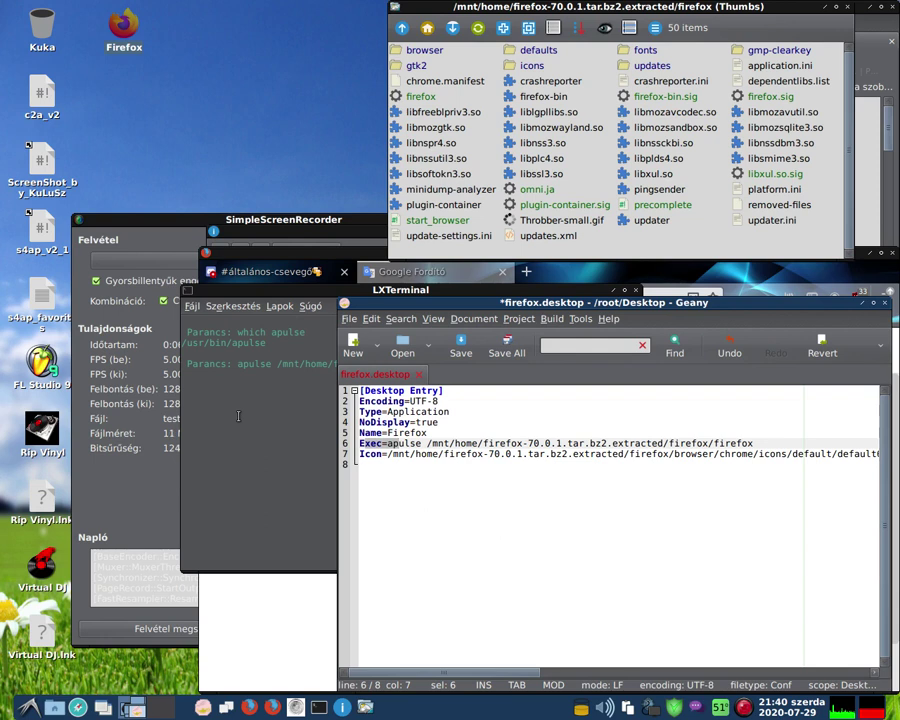
pyautogui.click(581, 480)
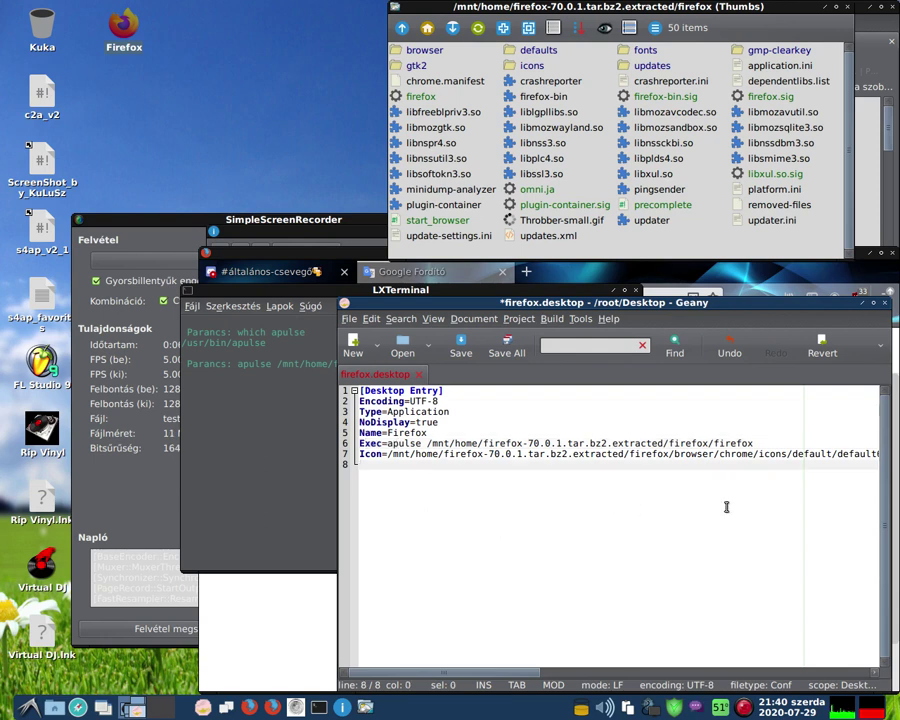
pyautogui.click(426, 443)
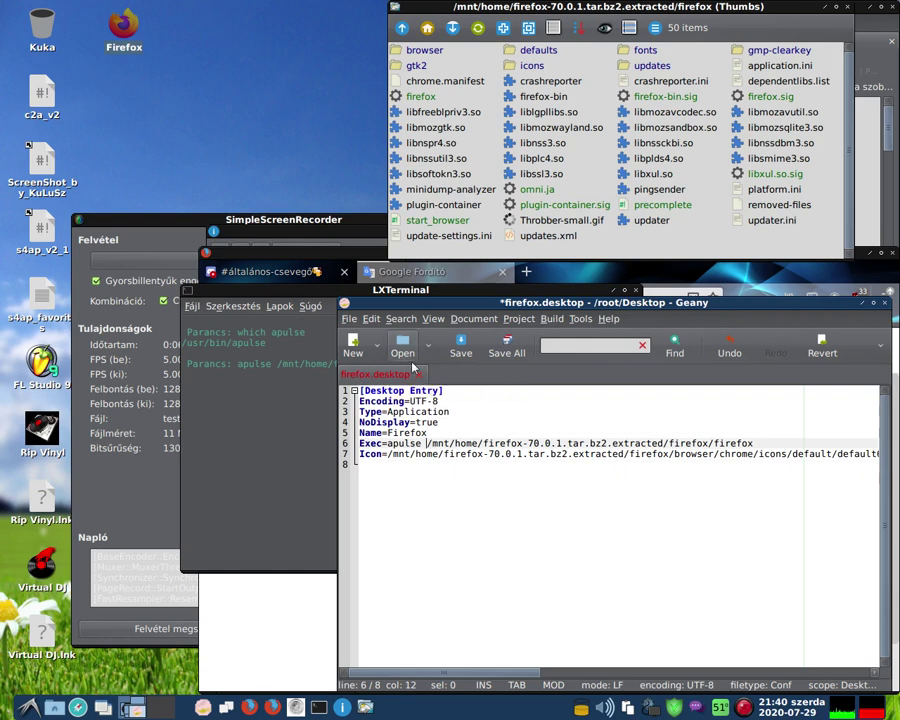
# - Close firefox.desktop without saving the changes and close the extracted firefox folder window
pyautogui.click(349, 319)
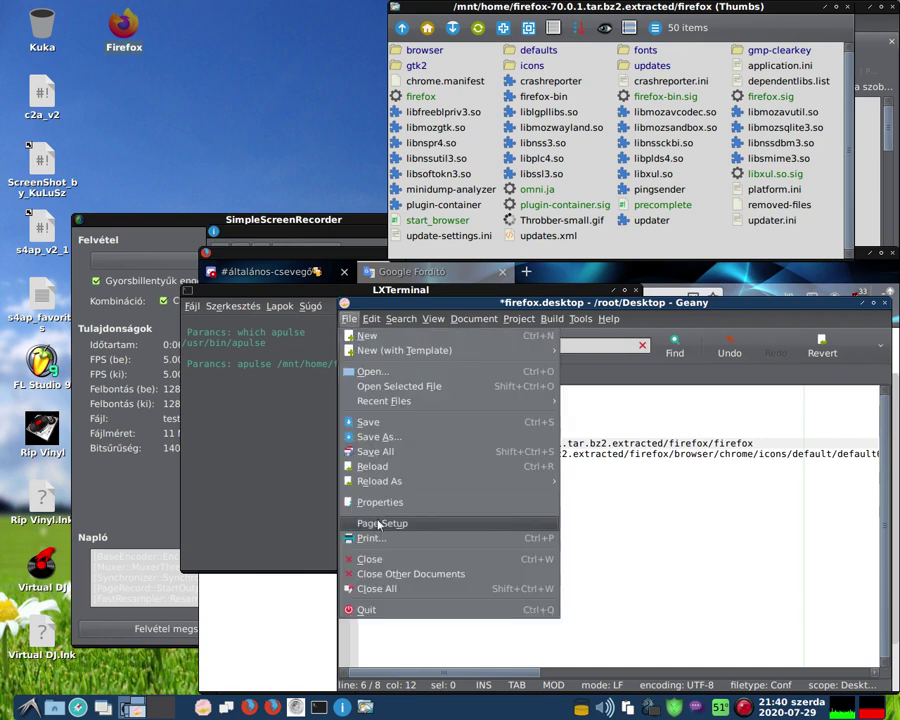
pyautogui.click(380, 560)
pyautogui.click(643, 542)
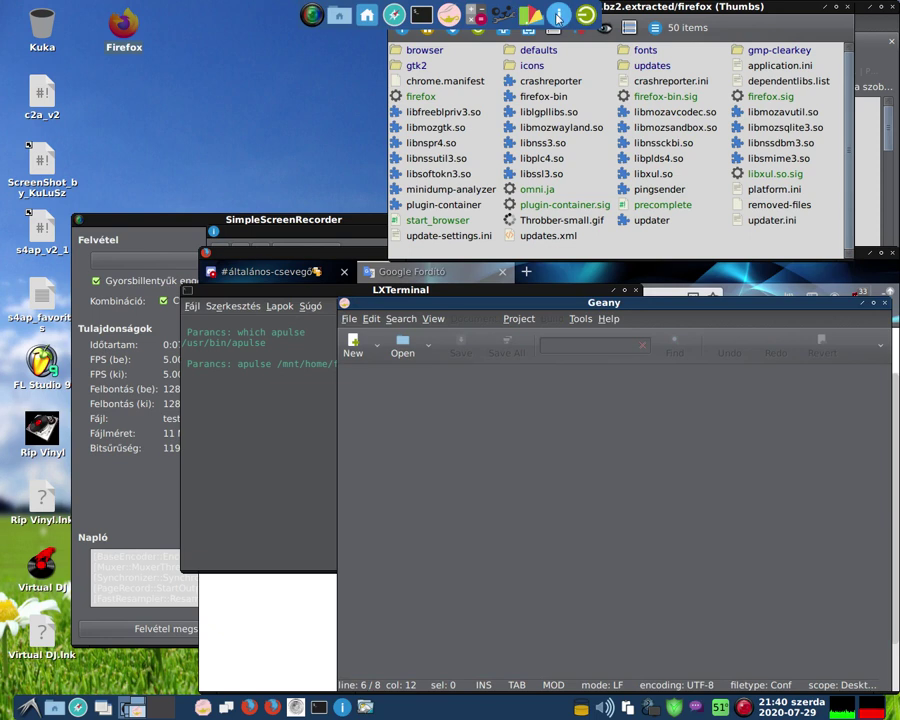
pyautogui.moveTo(462, 10); pyautogui.dragTo(338, 75)
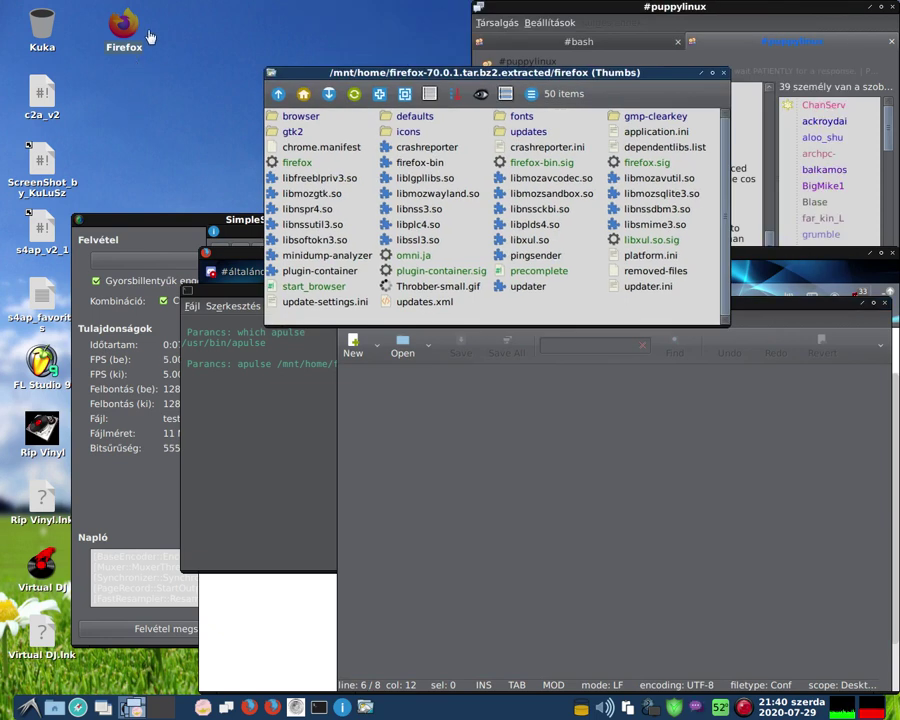
pyautogui.click(723, 73)
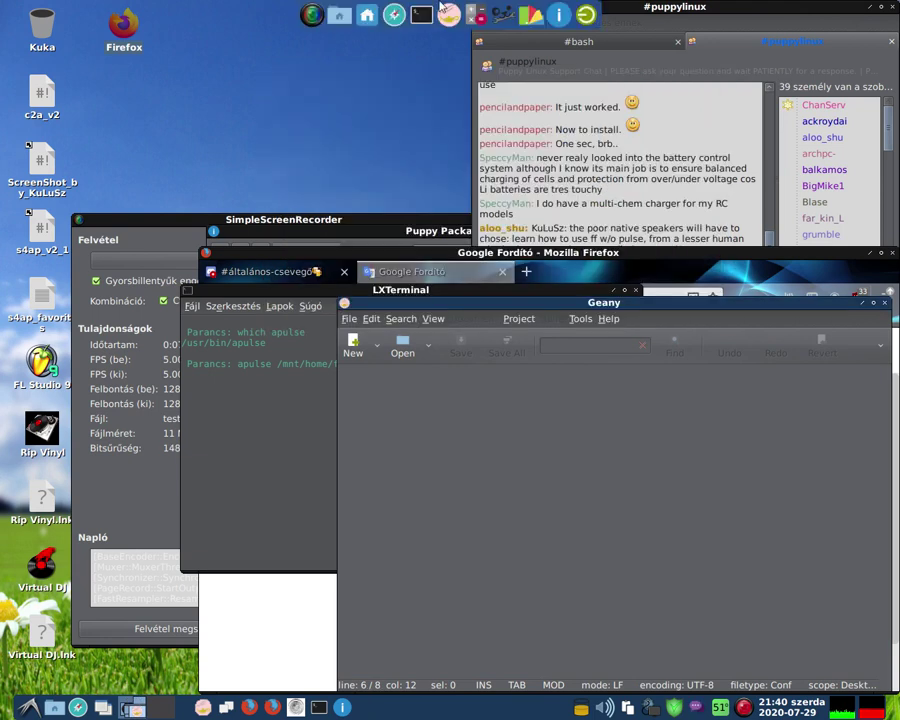
# - Open the /usr/share/applications folder in the file manager, starting from the home folder
pyautogui.click(367, 16)
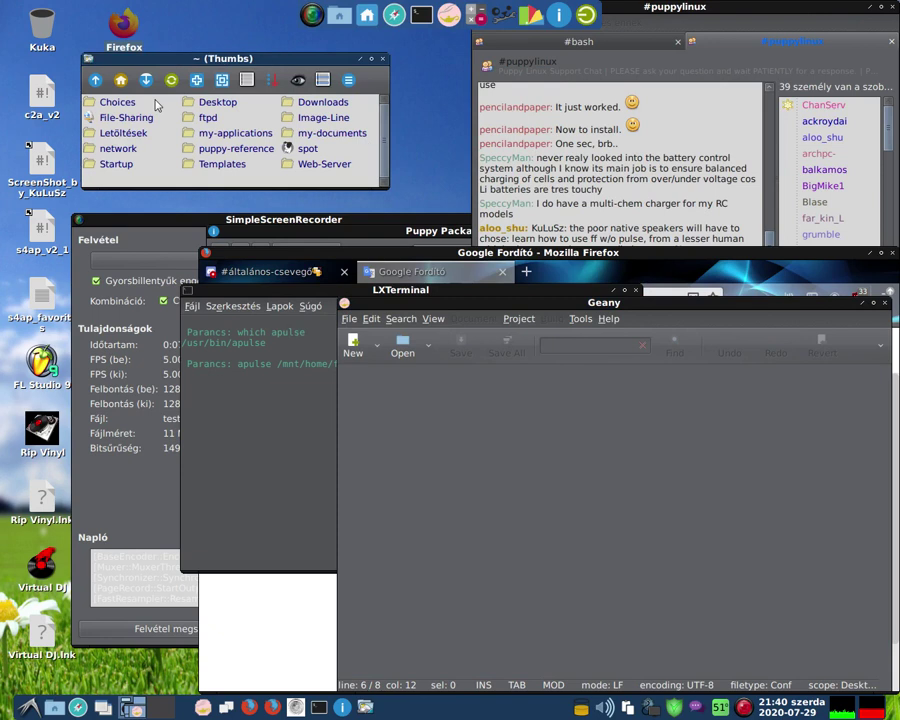
pyautogui.click(97, 81)
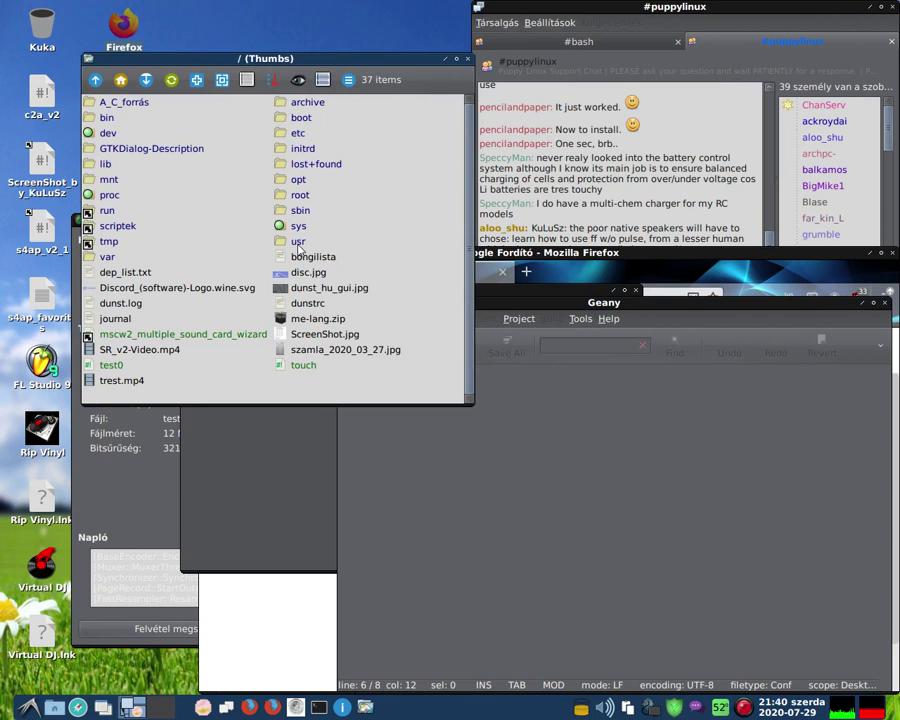
pyautogui.click(300, 249)
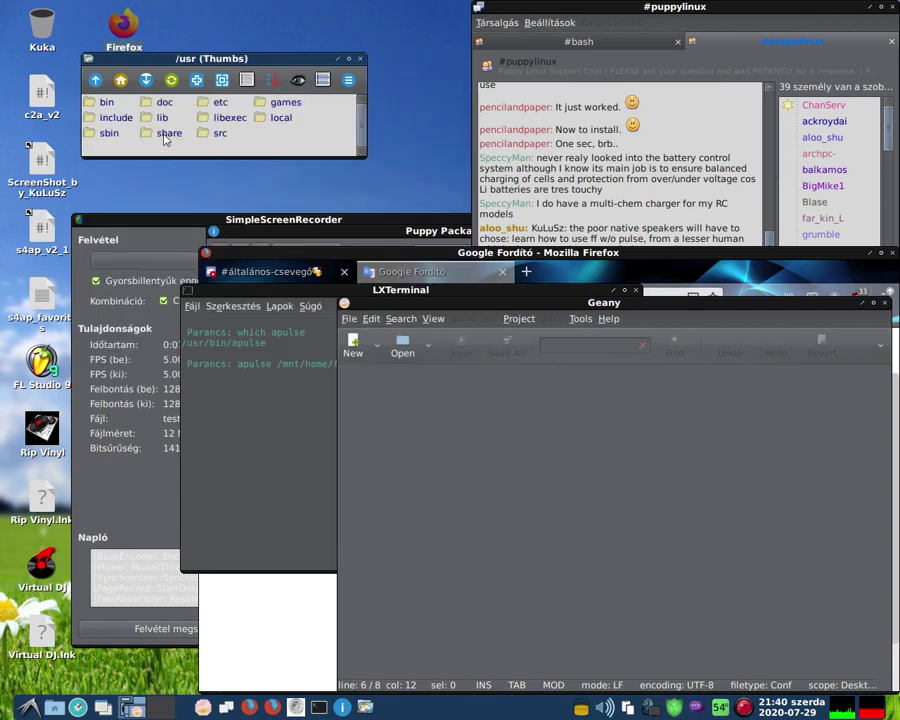
pyautogui.click(168, 134)
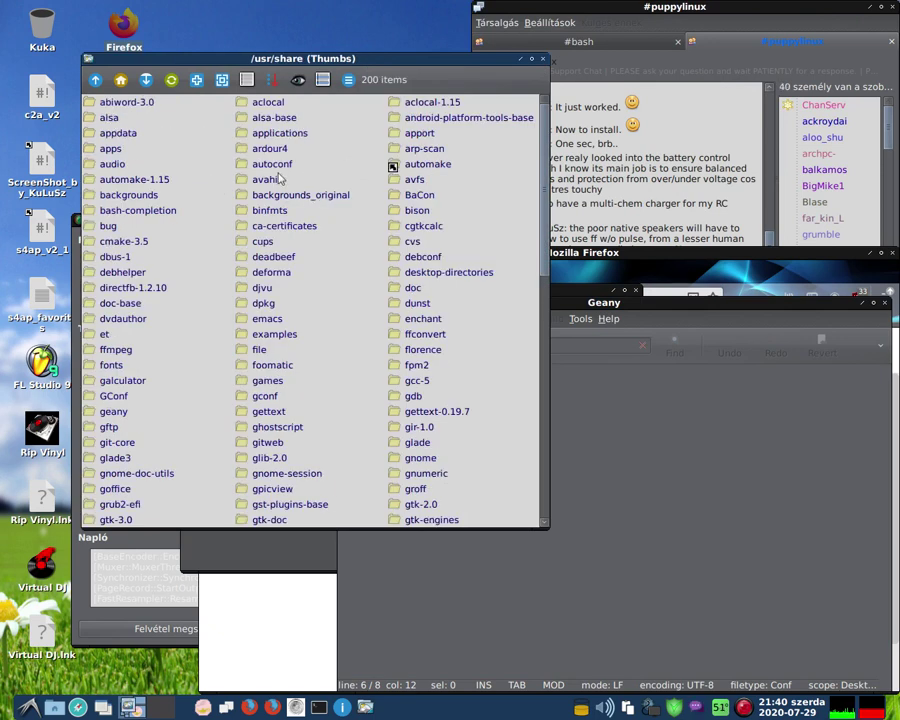
pyautogui.click(273, 136)
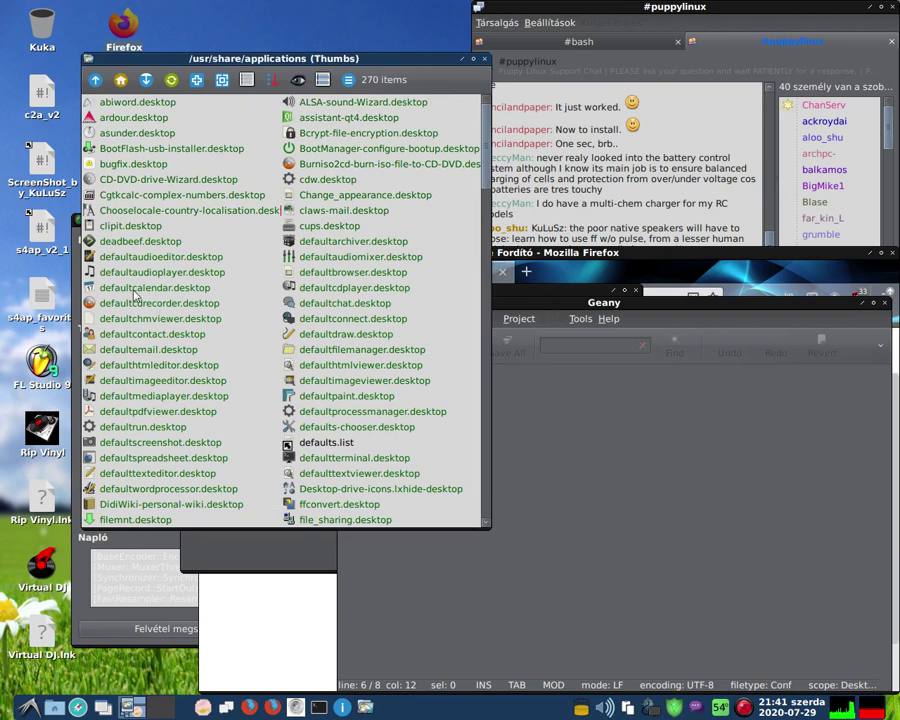
# - Open defaultcalendar.desktop as text and highlight its whole content, followed by the Name to Icon lines
pyautogui.rightClick(134, 297)
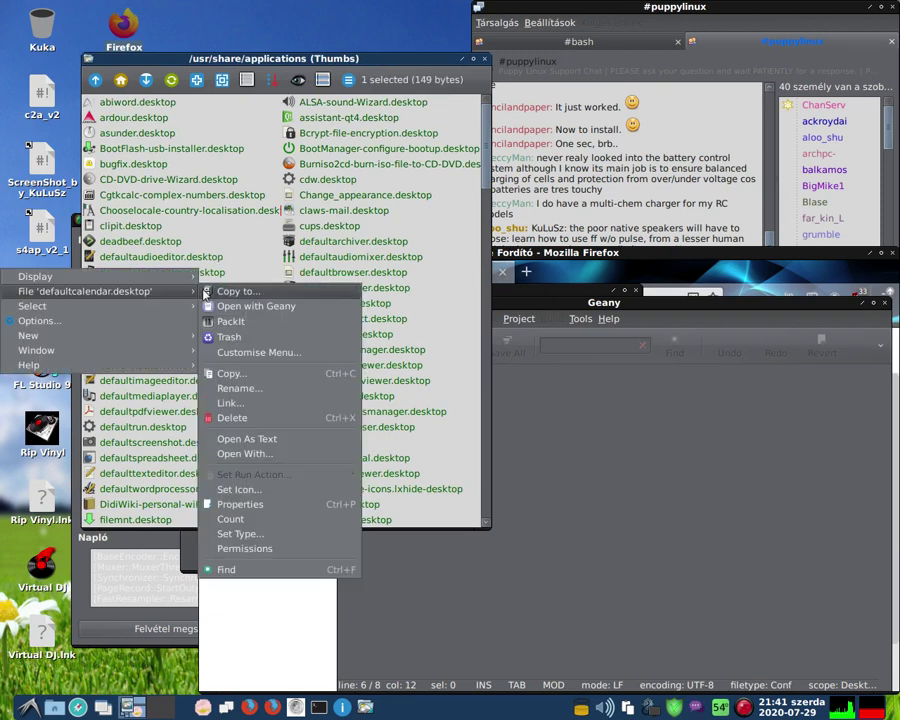
pyautogui.click(272, 443)
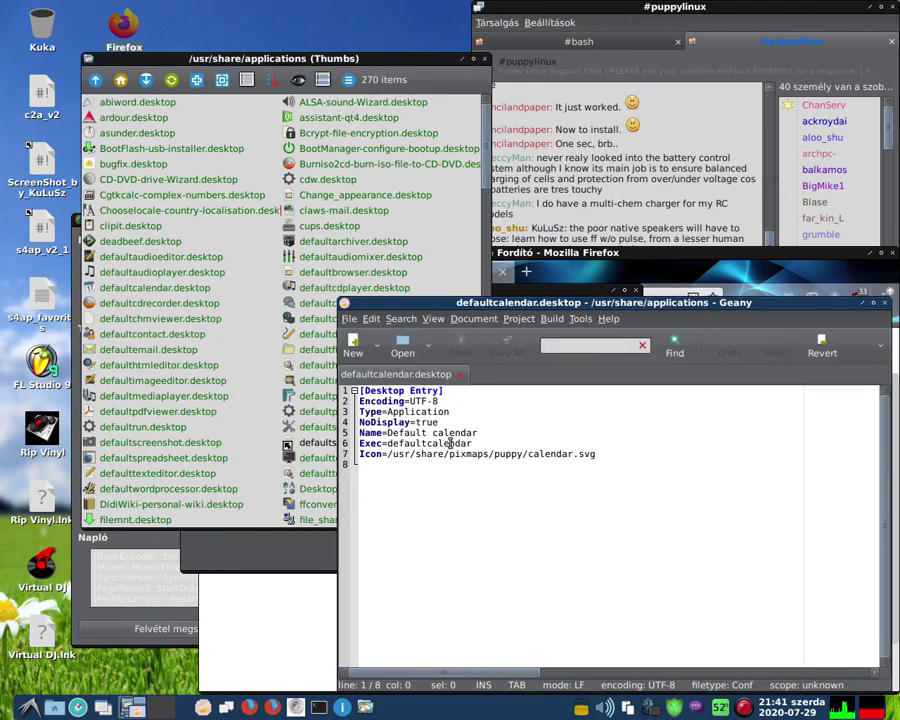
pyautogui.hotkey('ctrl', 'a')
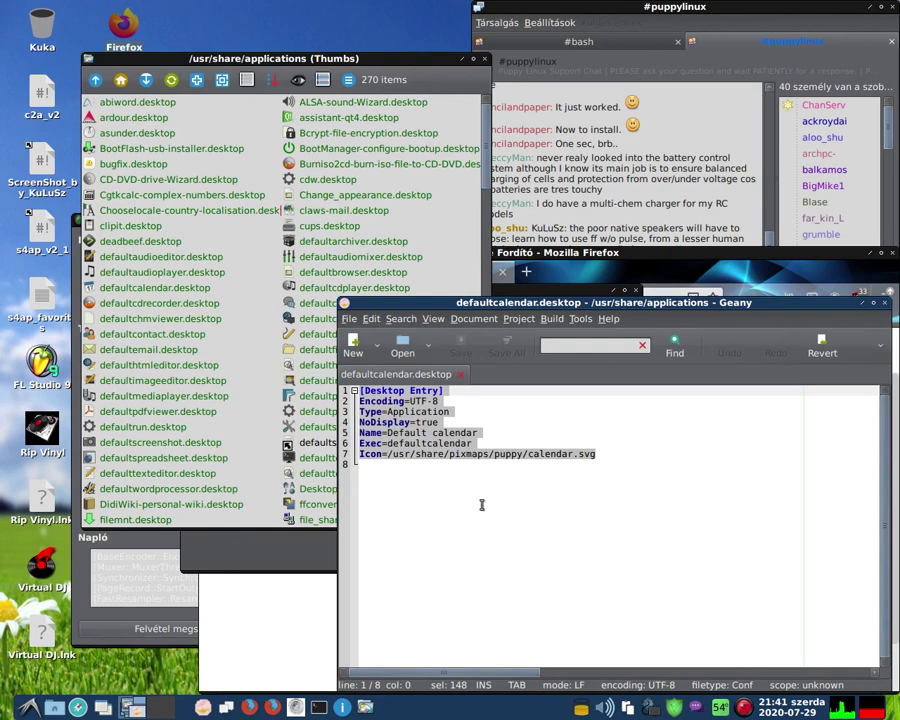
pyautogui.click(468, 506)
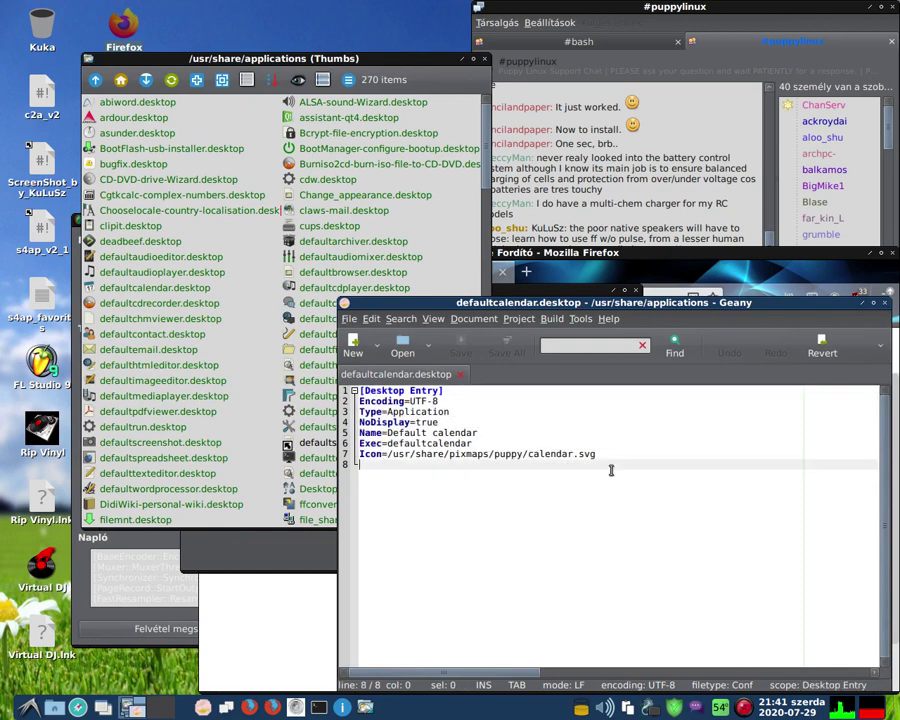
pyautogui.moveTo(594, 454); pyautogui.dragTo(344, 433)
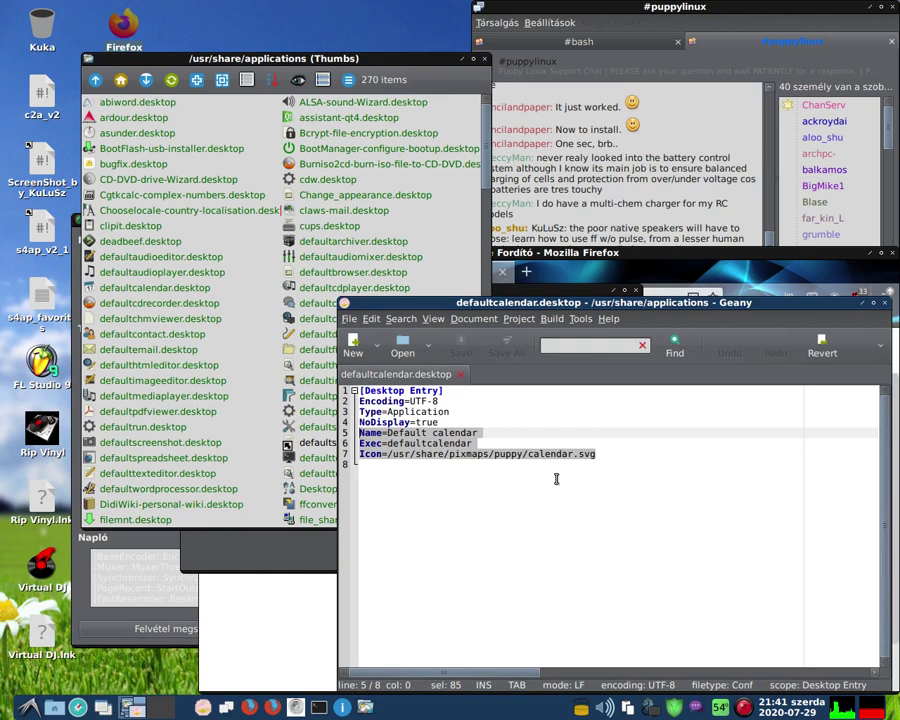
pyautogui.click(505, 497)
# - Highlight the Name, Exec and Icon lines of defaultcalendar.desktop one by one
pyautogui.moveTo(485, 432); pyautogui.dragTo(348, 432)
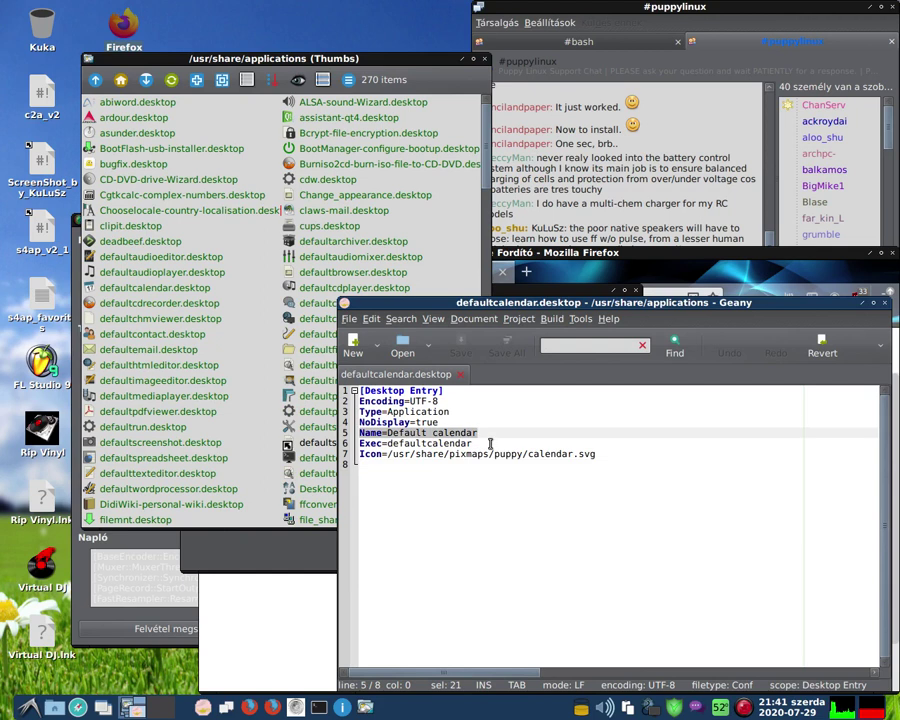
pyautogui.moveTo(478, 443); pyautogui.dragTo(338, 447)
pyautogui.moveTo(596, 454); pyautogui.dragTo(344, 460)
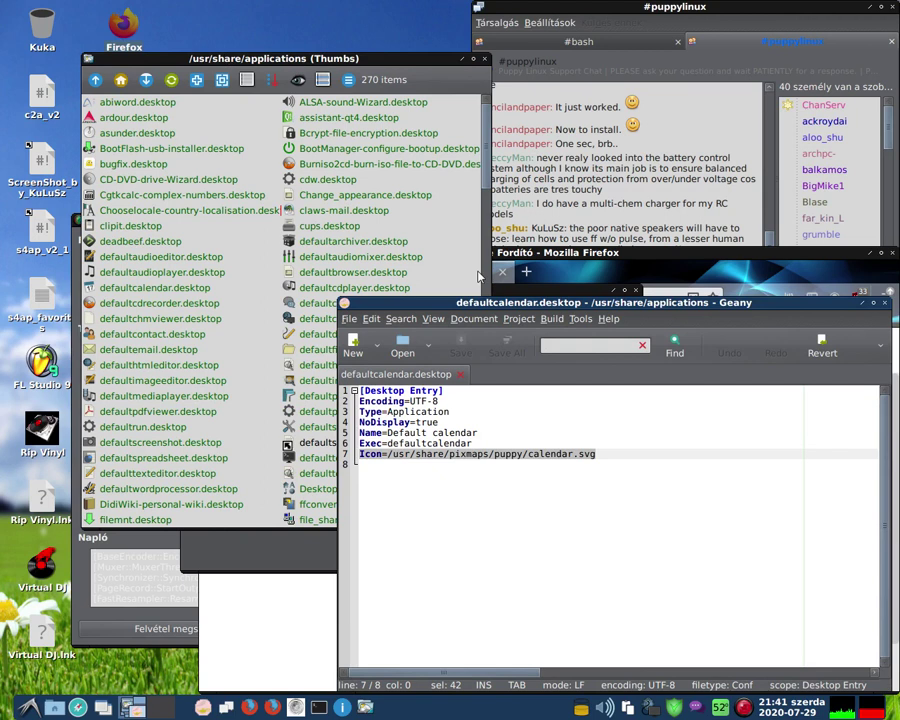
pyautogui.click(580, 217)
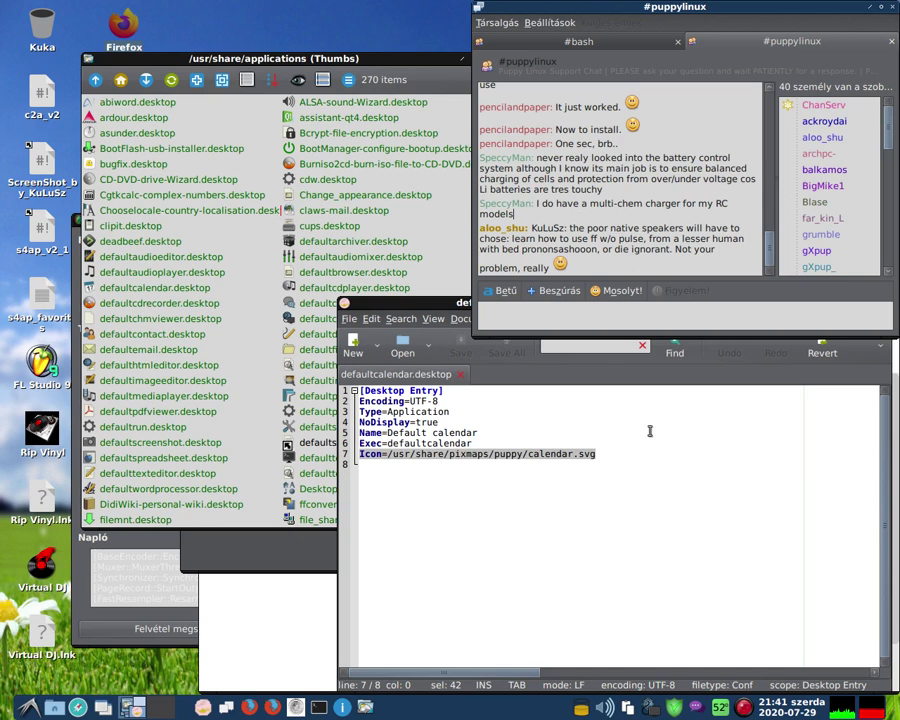
pyautogui.click(630, 514)
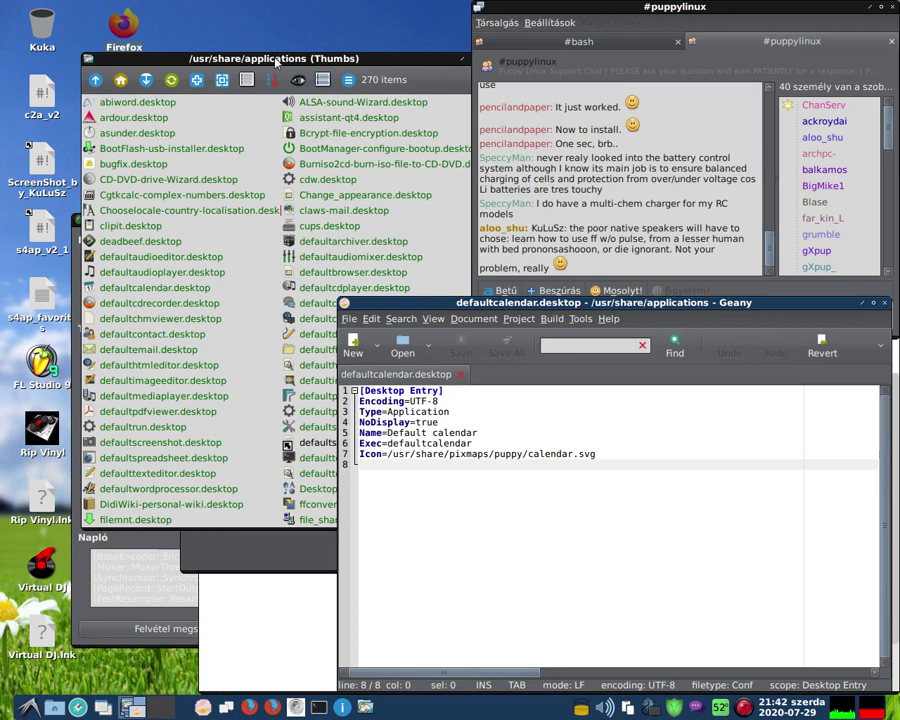
pyautogui.moveTo(281, 64); pyautogui.dragTo(551, 127)
pyautogui.click(393, 14)
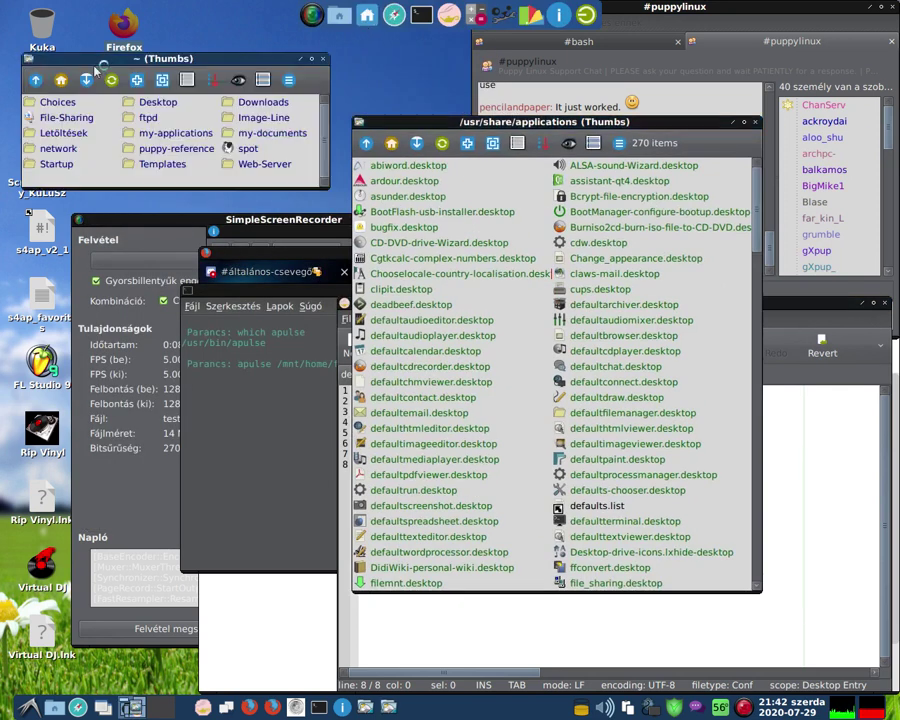
pyautogui.click(33, 80)
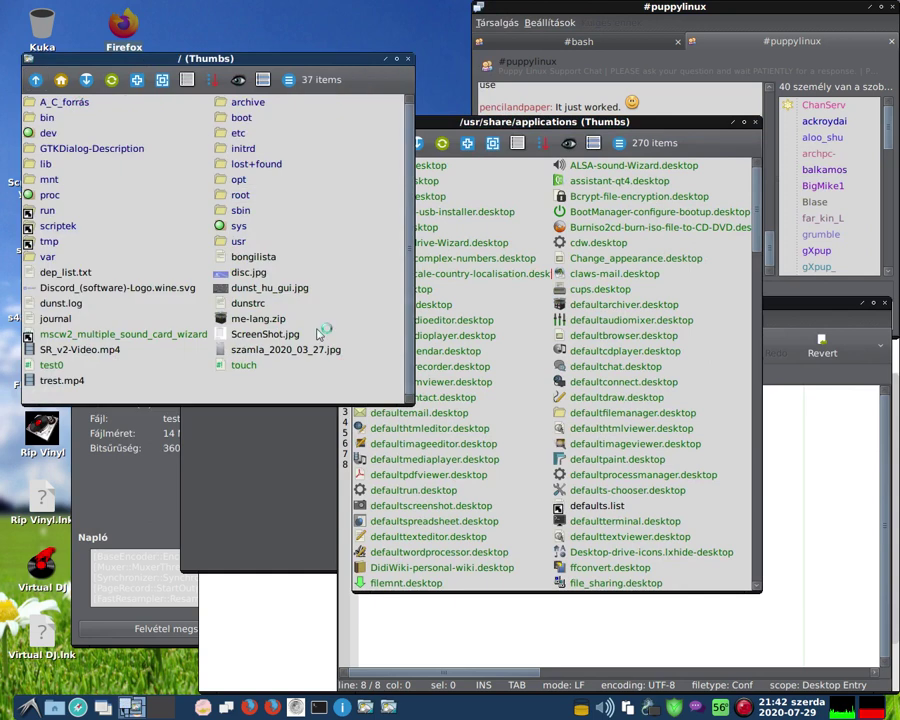
pyautogui.click(568, 162)
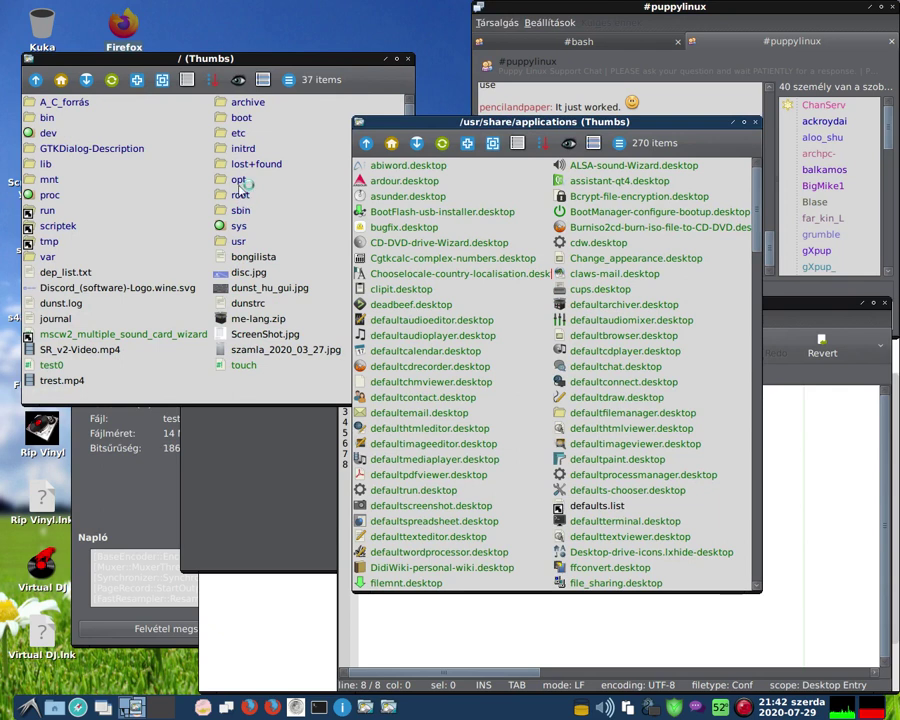
pyautogui.click(405, 62)
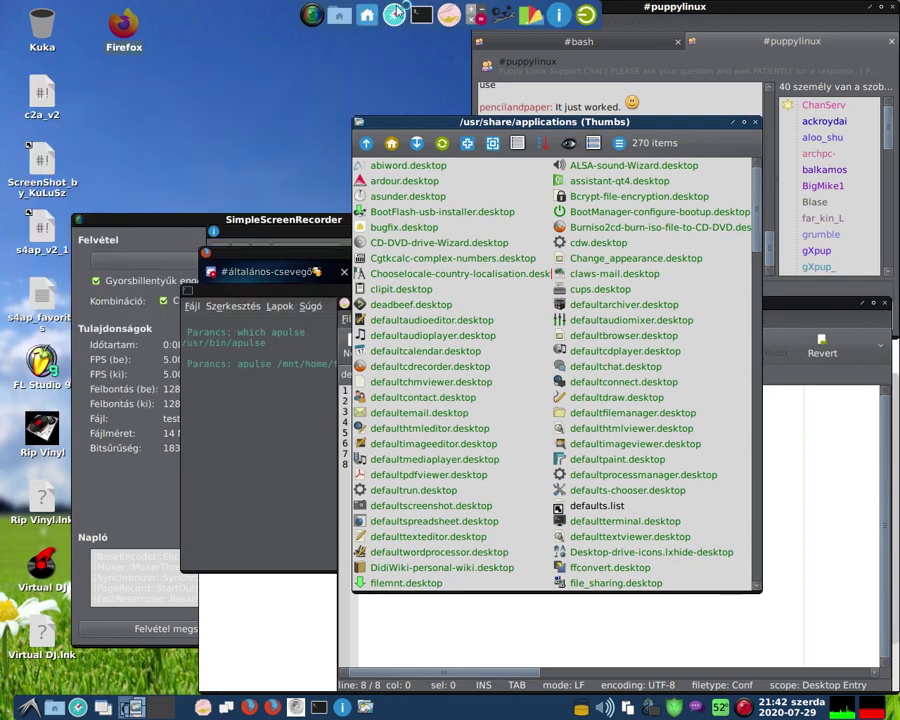
# - Open the home folder's Desktop directory in a second window and arrange it beside the /usr/share/applications window
pyautogui.click(368, 14)
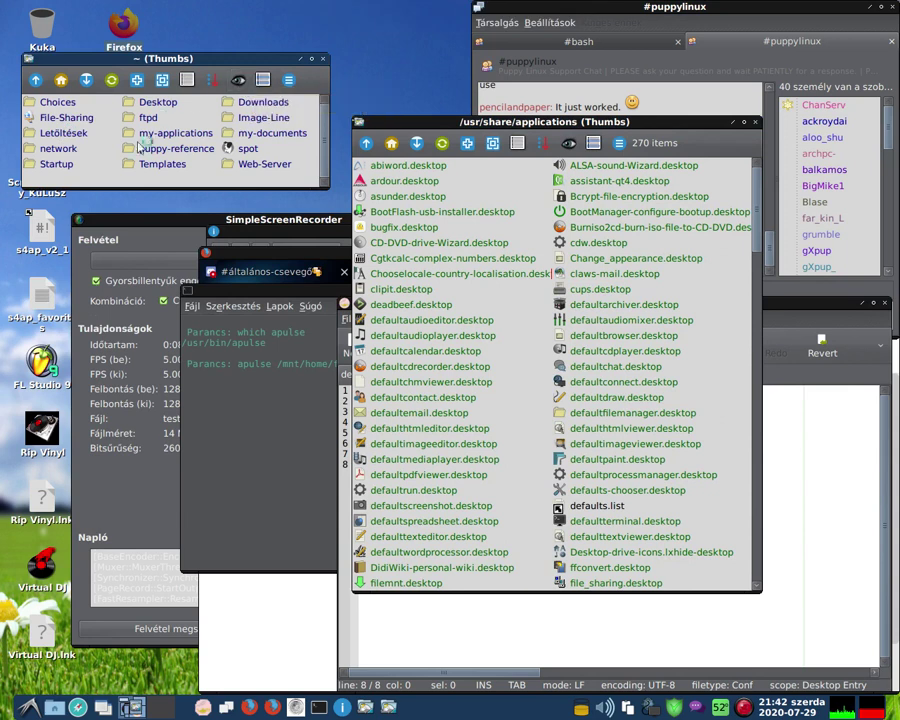
pyautogui.click(160, 106)
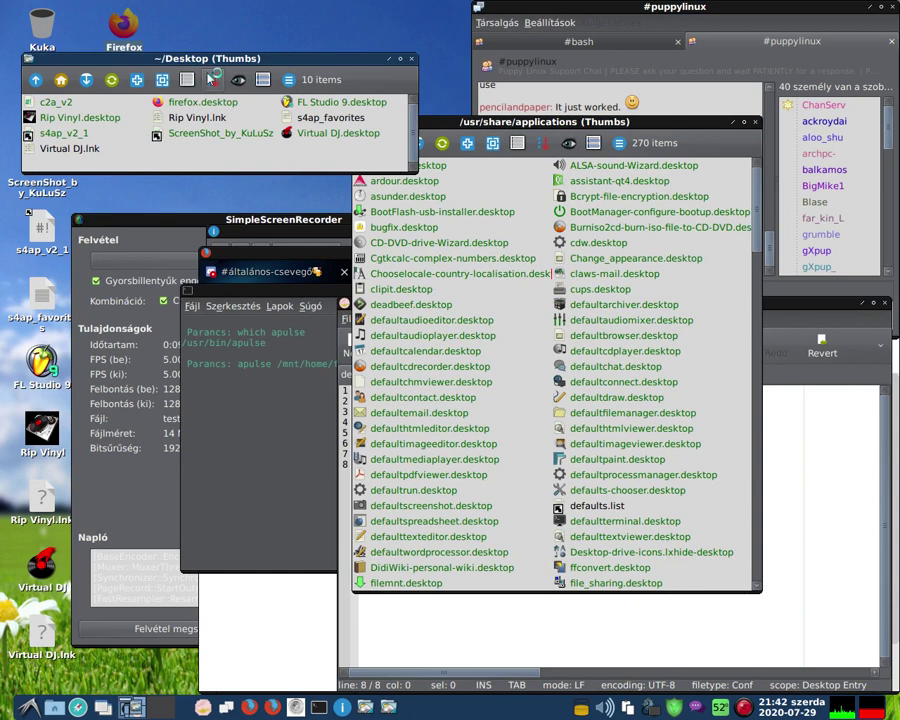
pyautogui.moveTo(227, 66); pyautogui.dragTo(275, 152)
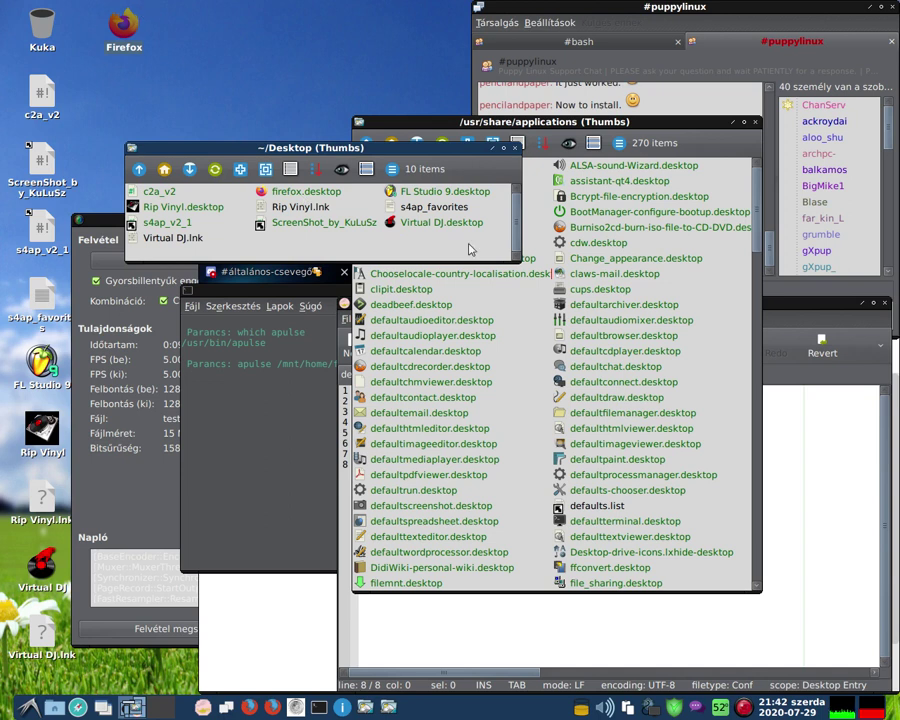
pyautogui.click(565, 127)
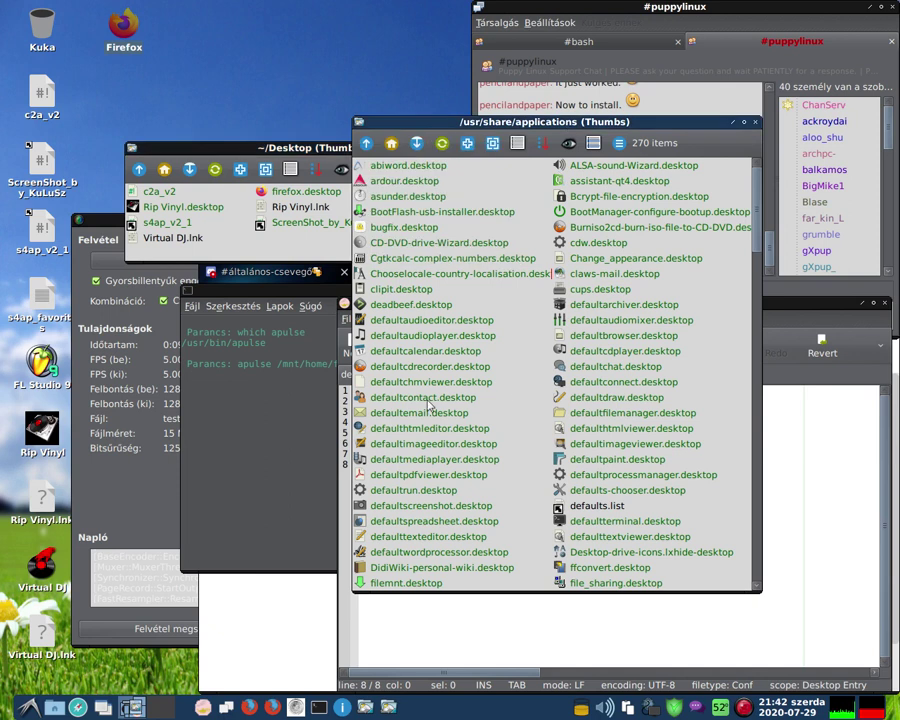
# - Look at the Internet category of the applications menu and the desktop area as places where shortcuts appear
pyautogui.click(772, 497)
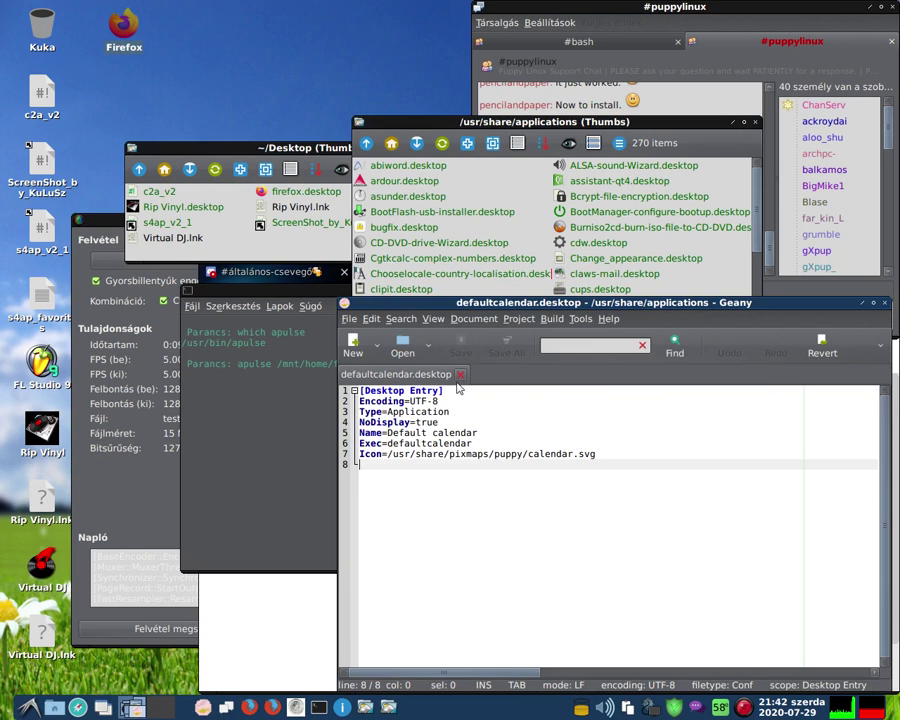
pyautogui.click(28, 707)
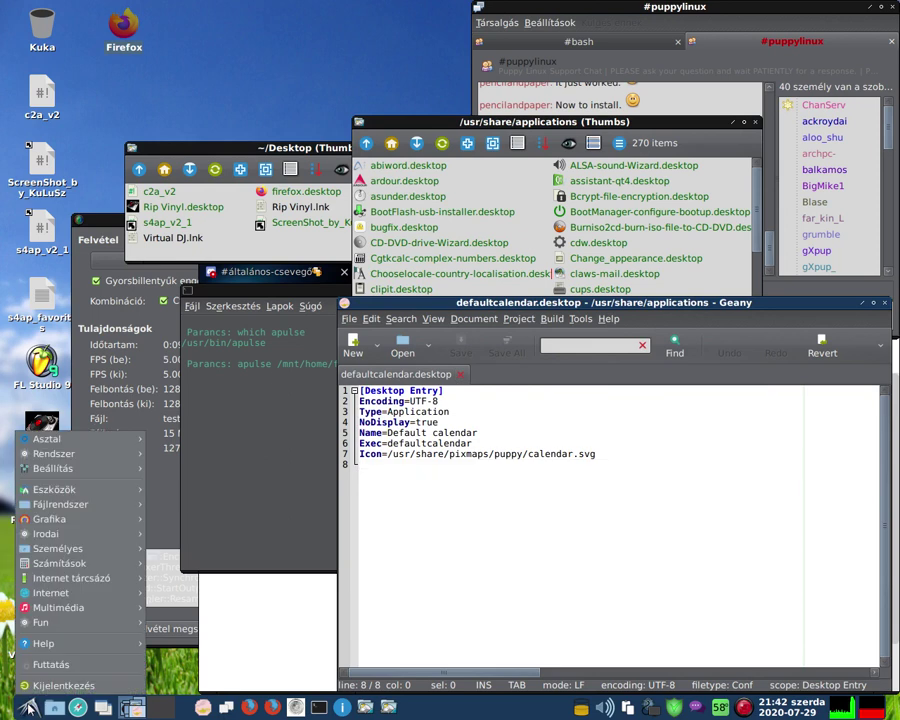
pyautogui.moveTo(60, 593)
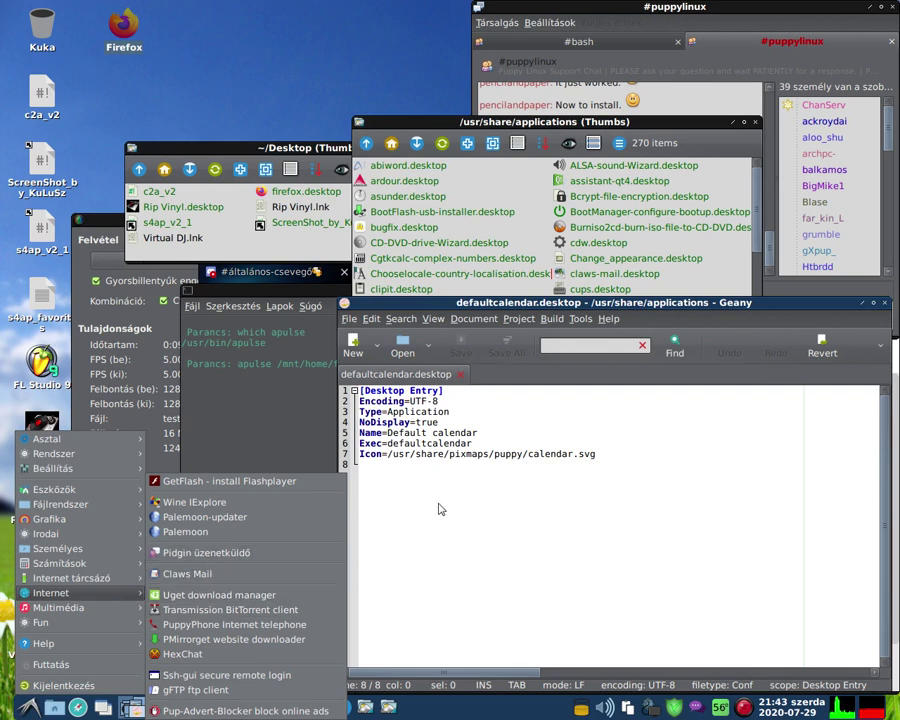
pyautogui.click(465, 482)
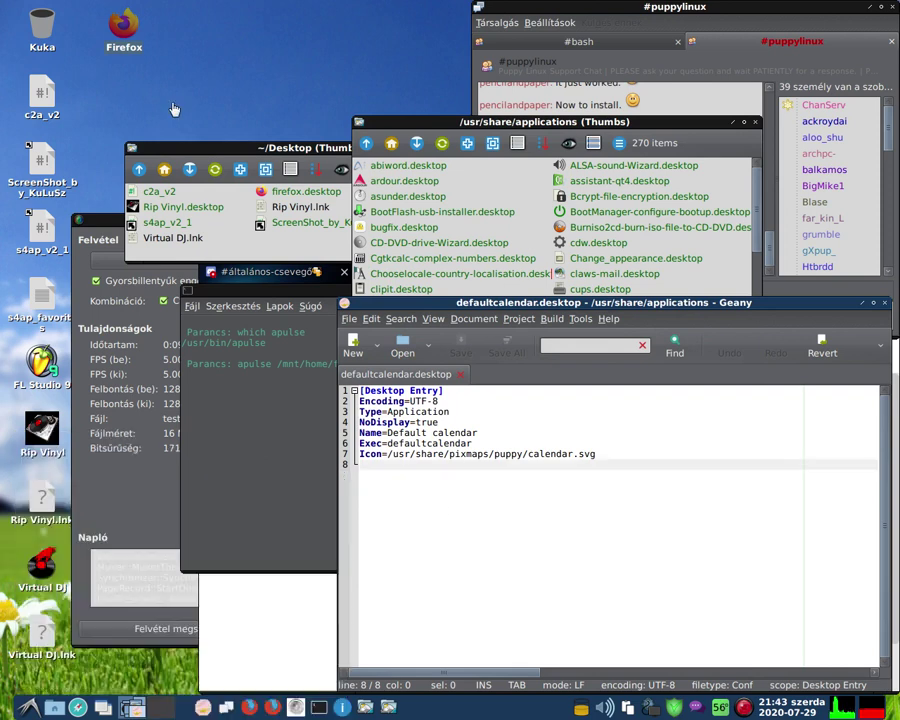
pyautogui.moveTo(90, 31); pyautogui.dragTo(250, 67)
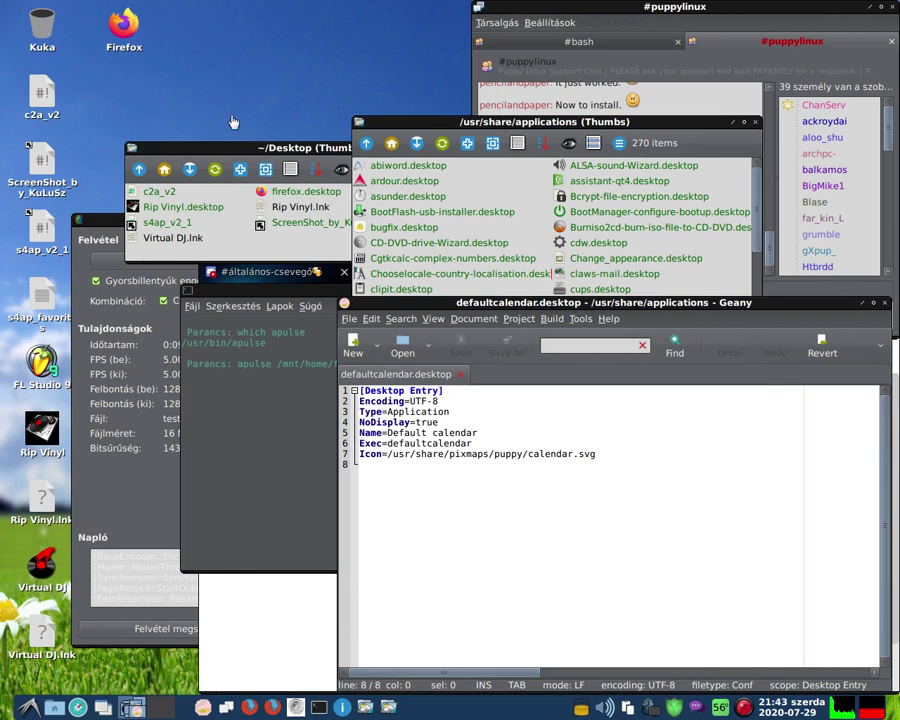
pyautogui.click(554, 549)
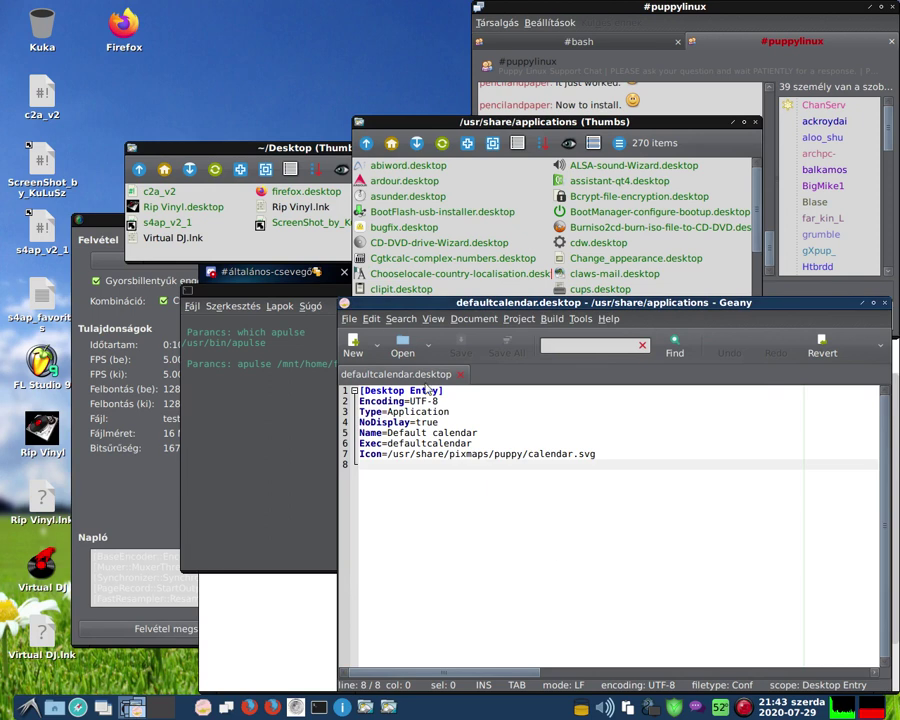
# - Copy defaultcalendar.desktop from /usr/share/applications into the home folder's Desktop directory
pyautogui.click(380, 121)
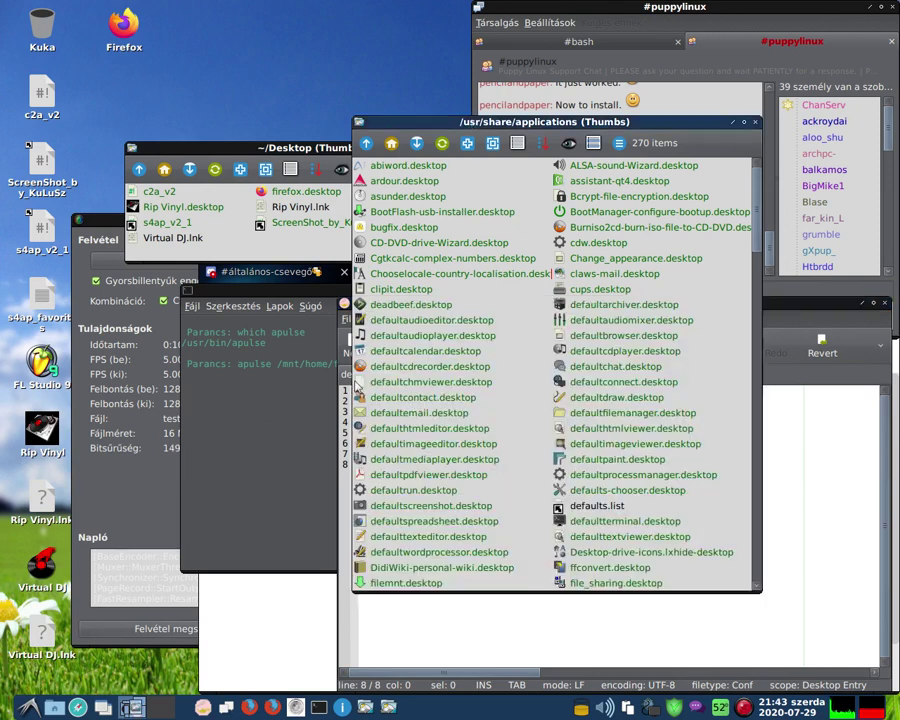
pyautogui.moveTo(390, 351); pyautogui.dragTo(270, 240)
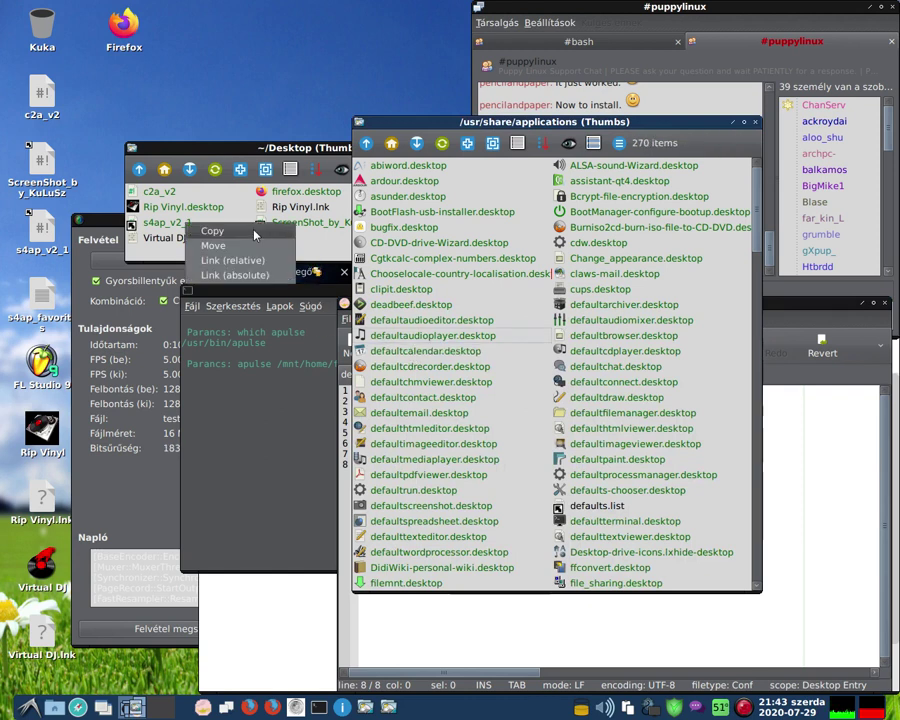
pyautogui.click(213, 231)
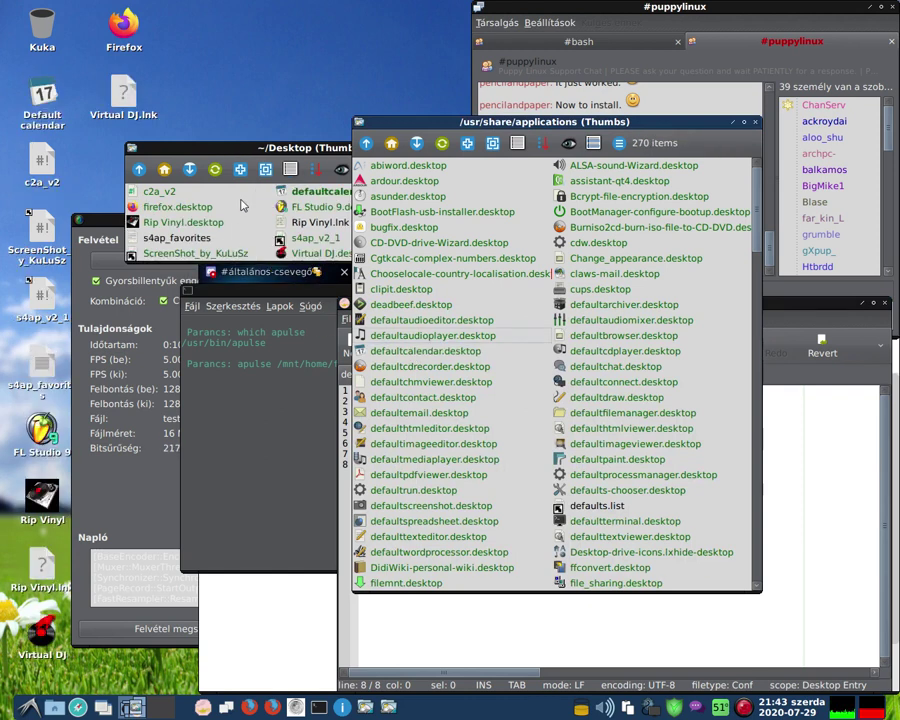
# - Open the desktop copy of defaultcalendar.desktop in Geany and close the original file from /usr/share/applications
pyautogui.rightClick(47, 95)
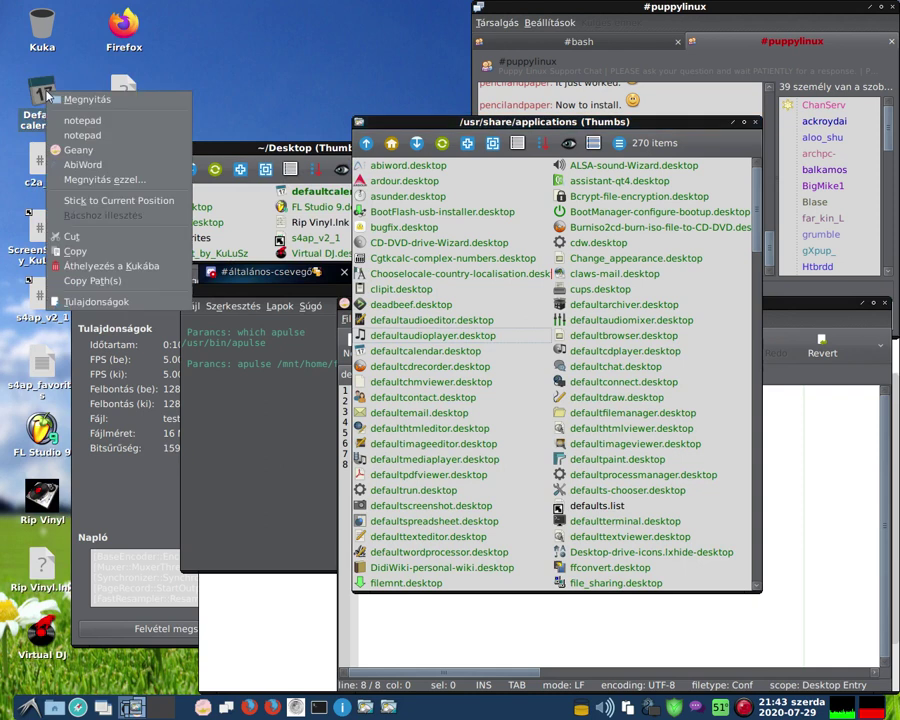
pyautogui.click(84, 157)
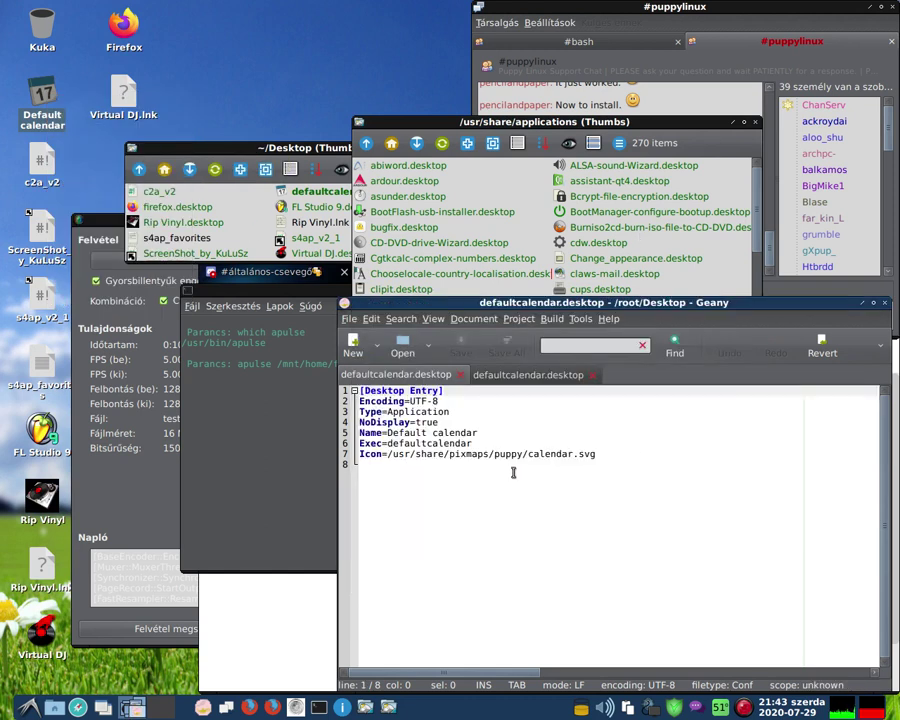
pyautogui.click(592, 374)
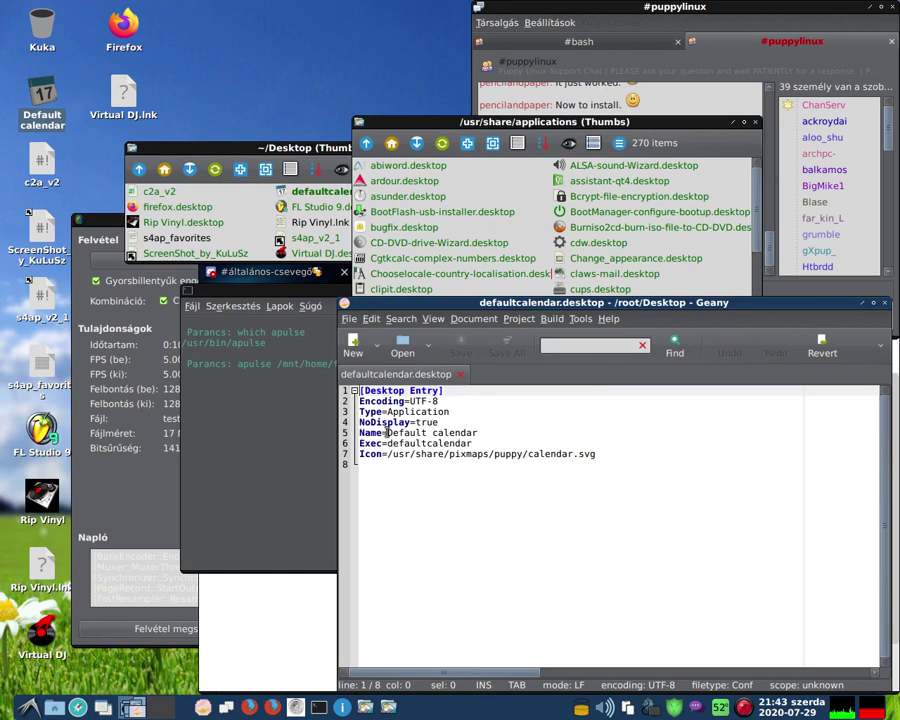
# - Set Name to Firefox and Exec to "apulse /mnt/home/firefox-70.0.1.tar.bz2.extracted/firefox/firefox", copying the path from the terminal
pyautogui.moveTo(387, 432); pyautogui.dragTo(501, 433)
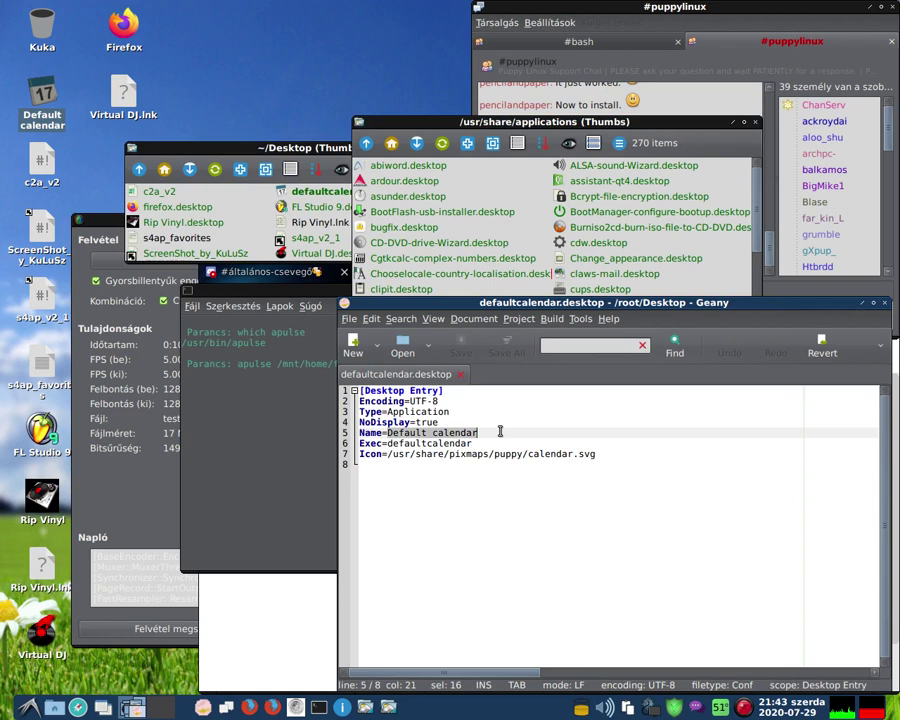
pyautogui.write('Firefox')
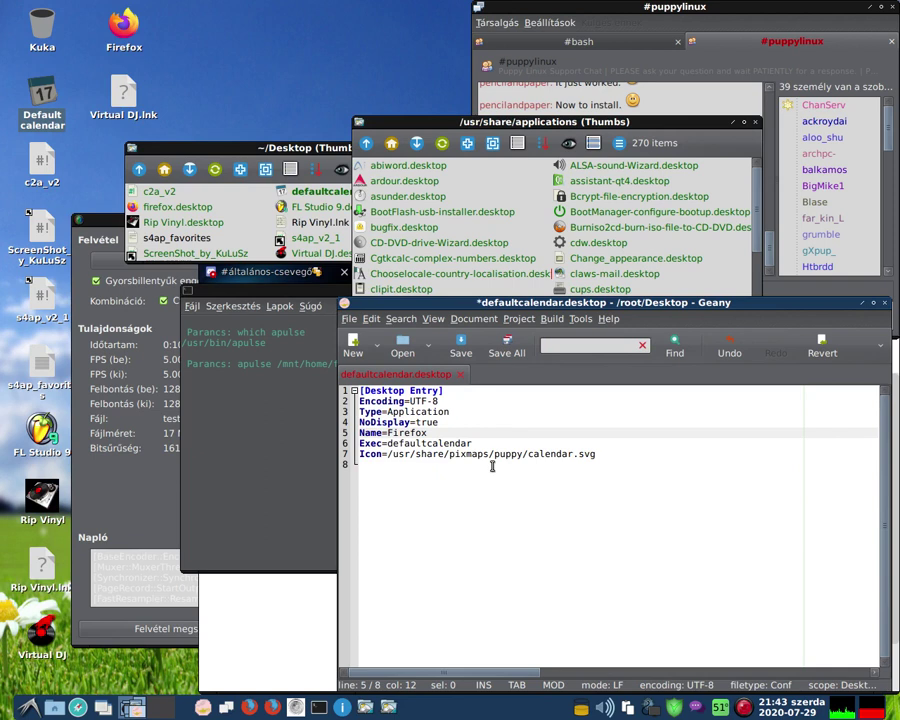
pyautogui.moveTo(472, 443); pyautogui.dragTo(388, 443)
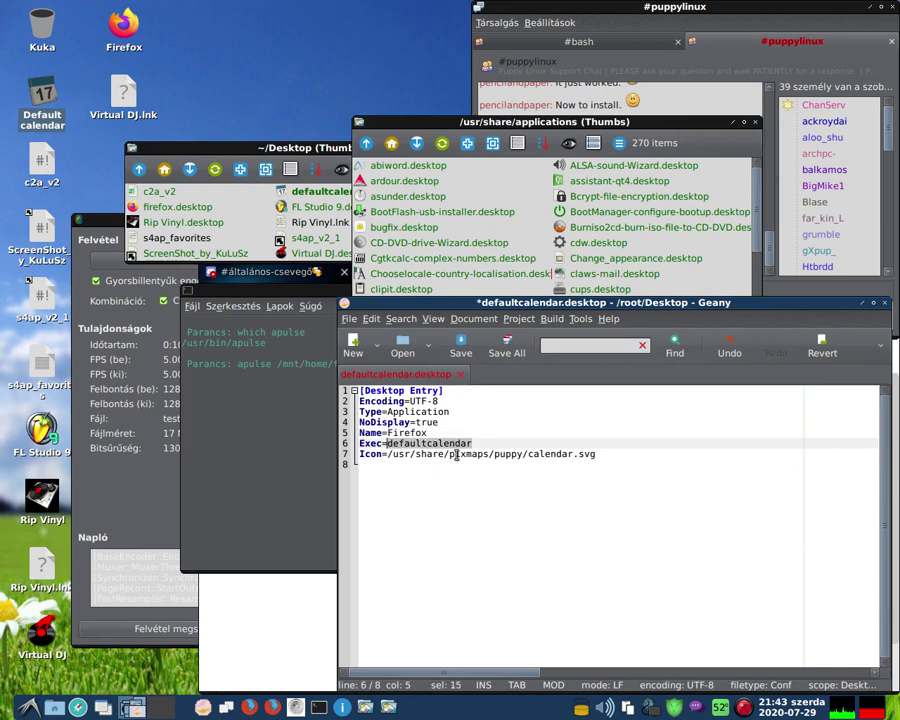
pyautogui.write('apulse')
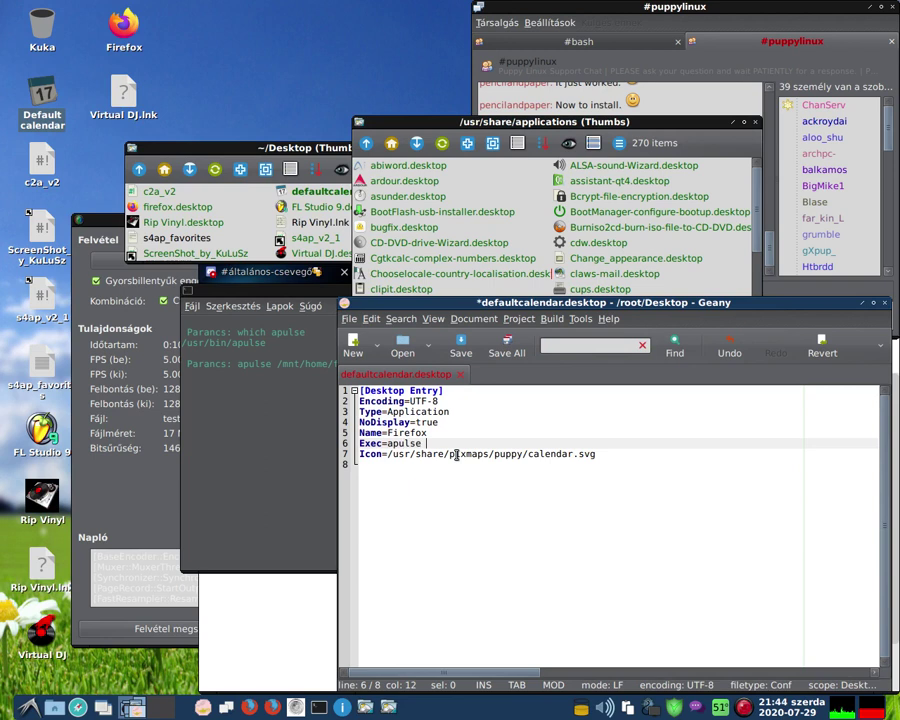
pyautogui.click(278, 403)
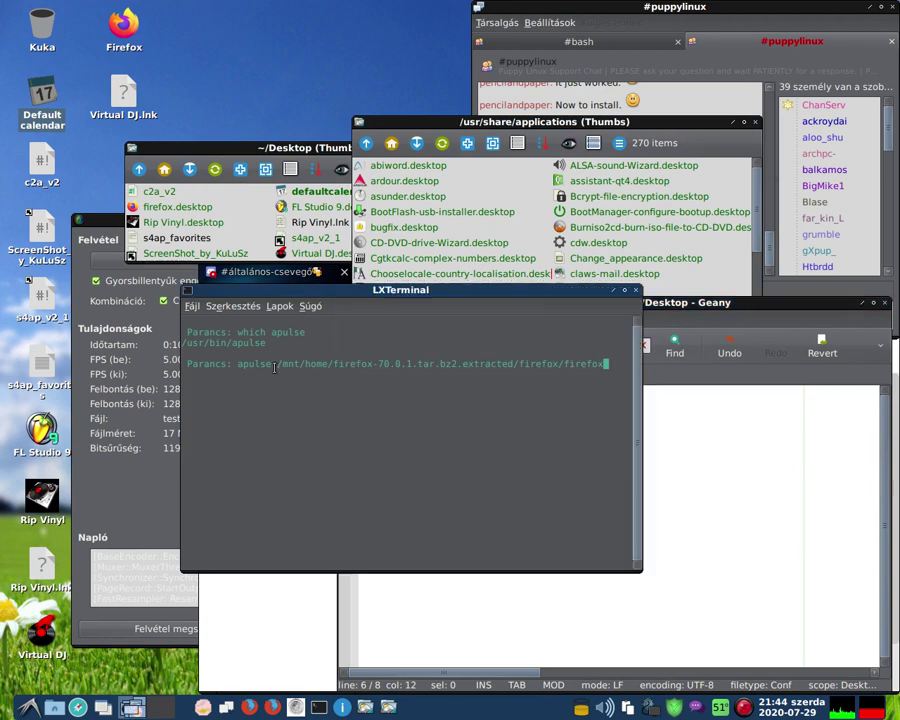
pyautogui.moveTo(276, 364); pyautogui.dragTo(333, 364)
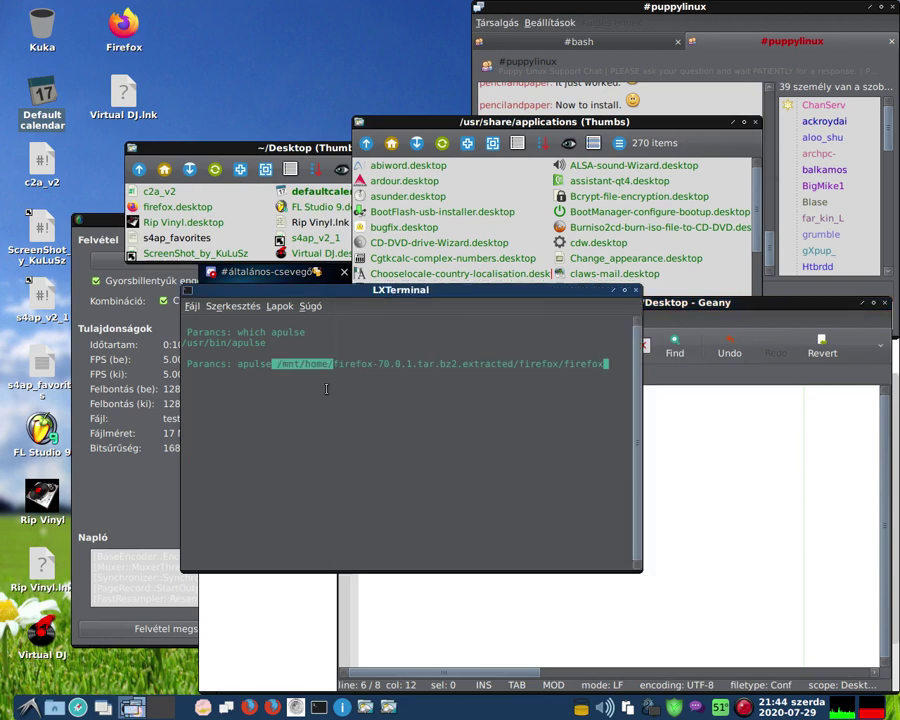
pyautogui.tripleClick(315, 382)
pyautogui.moveTo(278, 364); pyautogui.dragTo(606, 364)
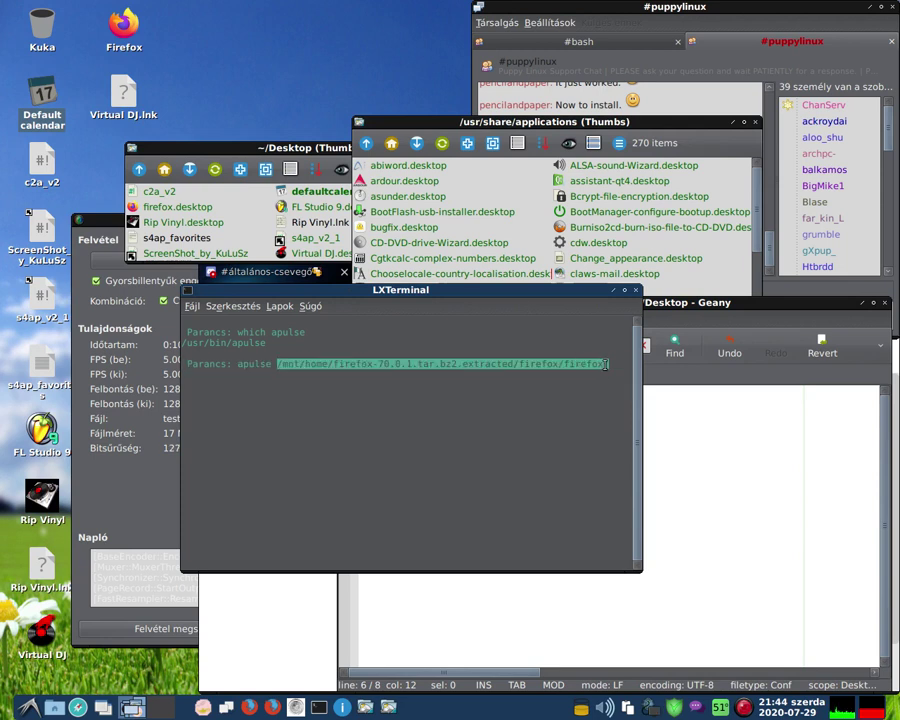
pyautogui.click(713, 475)
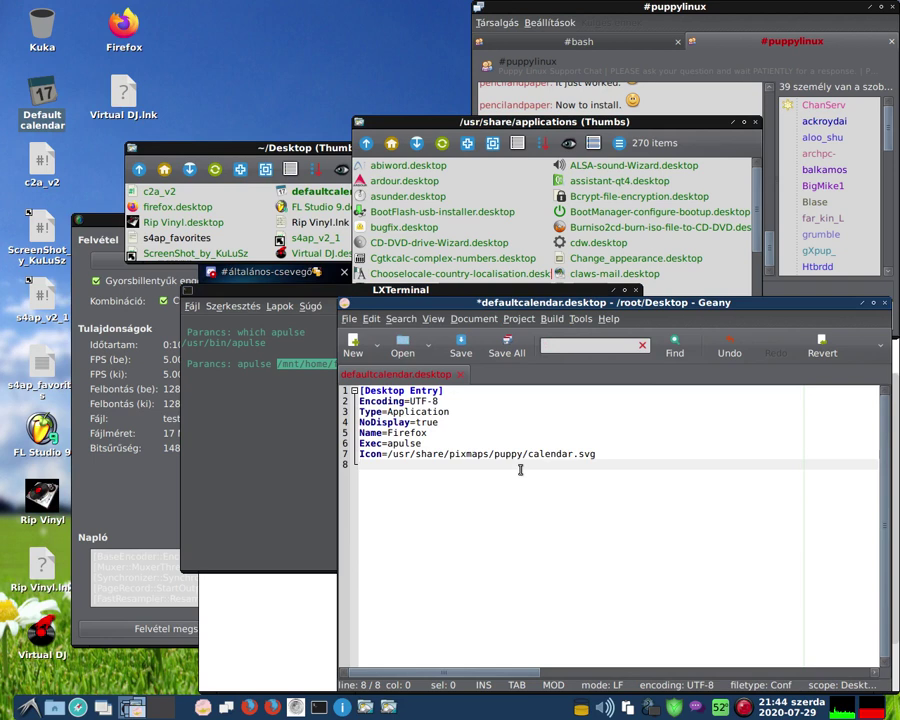
pyautogui.middleClick(457, 443)
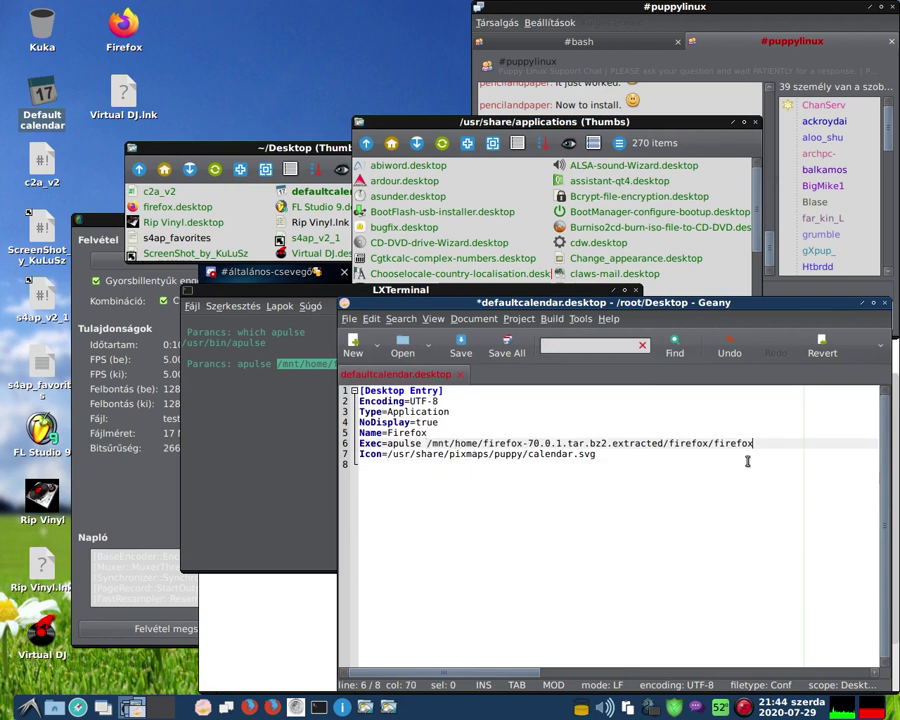
# - Highlight the Icon path, close the /usr/share/applications window and browse to /mnt/home/firefox-70.0.1.tar.bz2.extracted/firefox in the remaining file manager window
pyautogui.moveTo(388, 456); pyautogui.dragTo(596, 455)
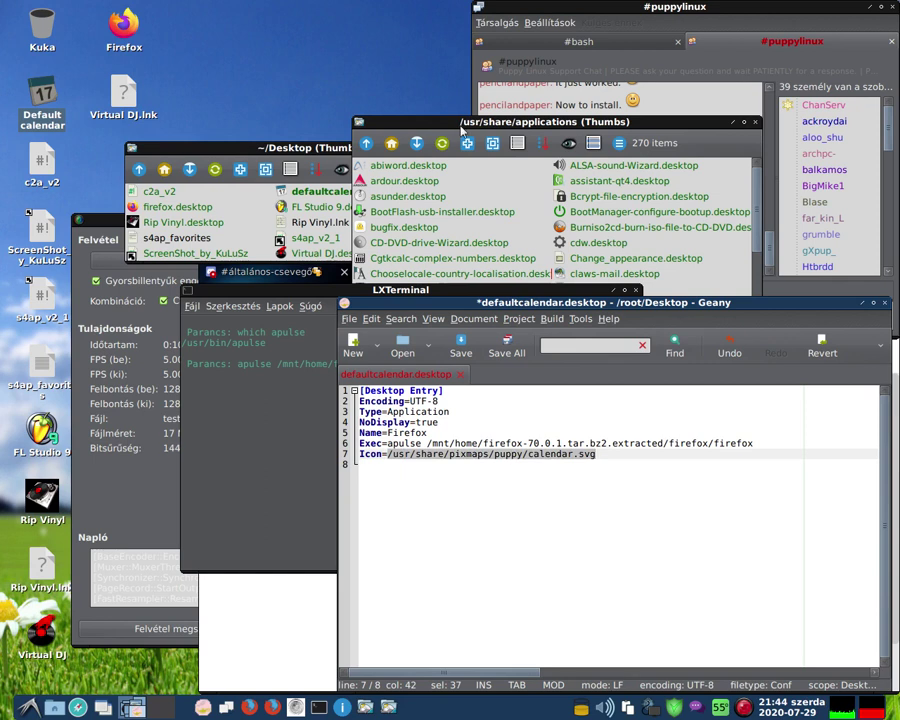
pyautogui.click(372, 116)
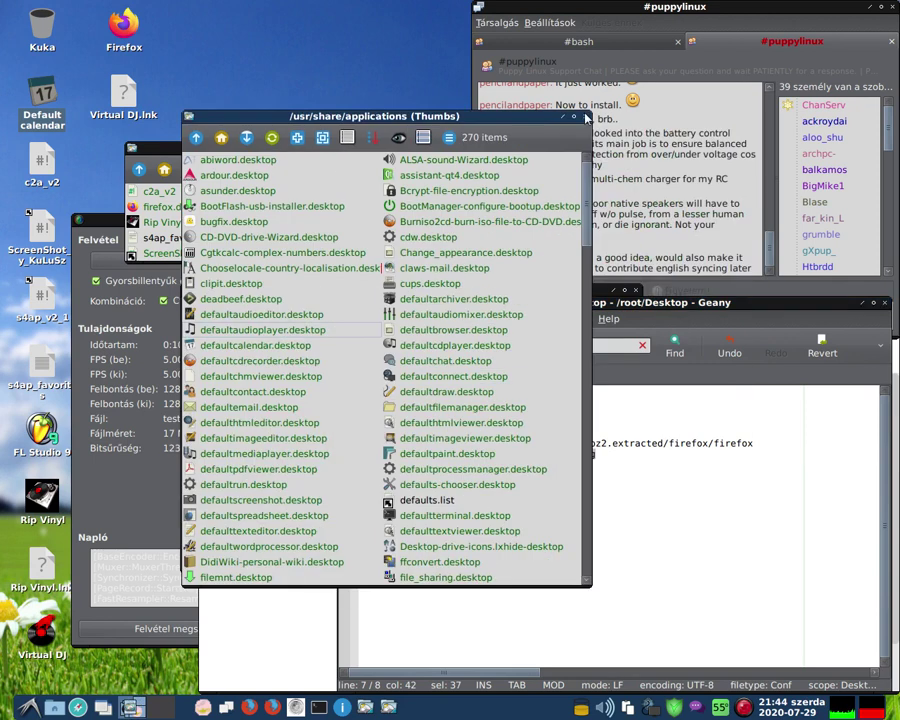
pyautogui.click(587, 117)
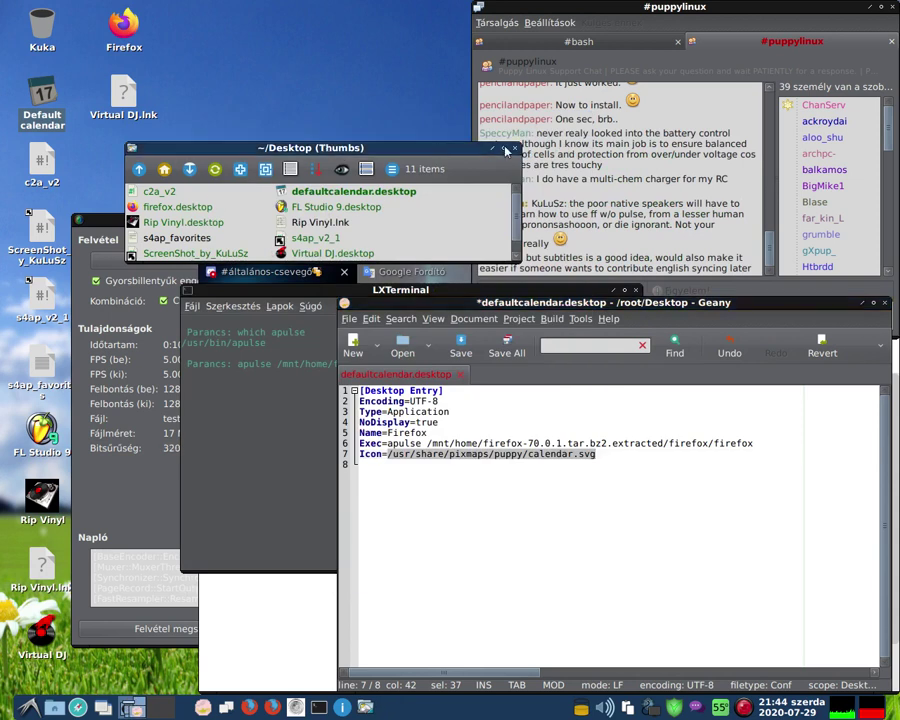
pyautogui.click(192, 171)
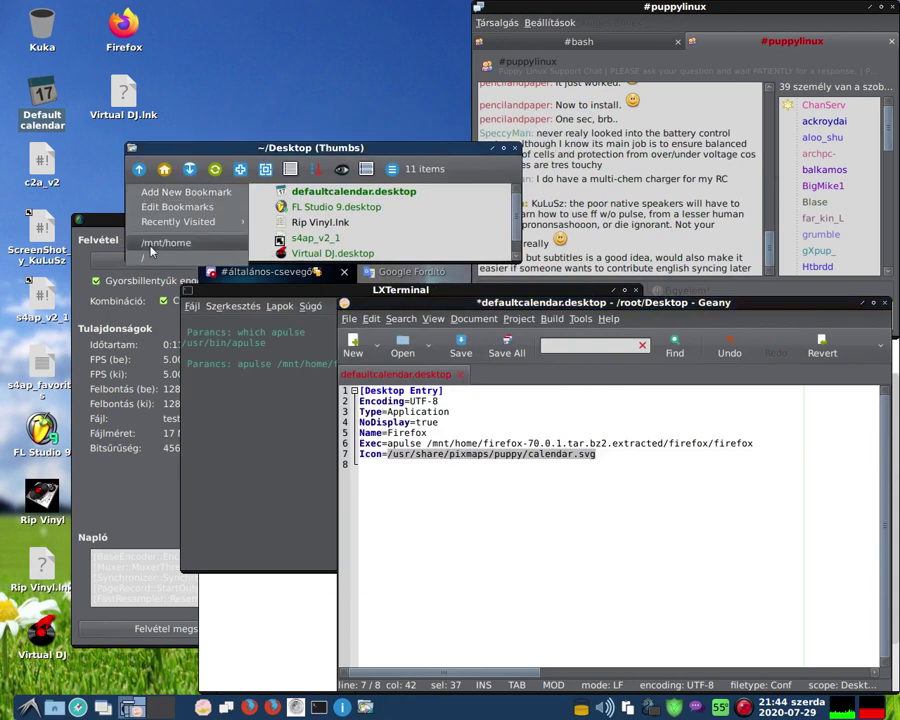
pyautogui.click(160, 243)
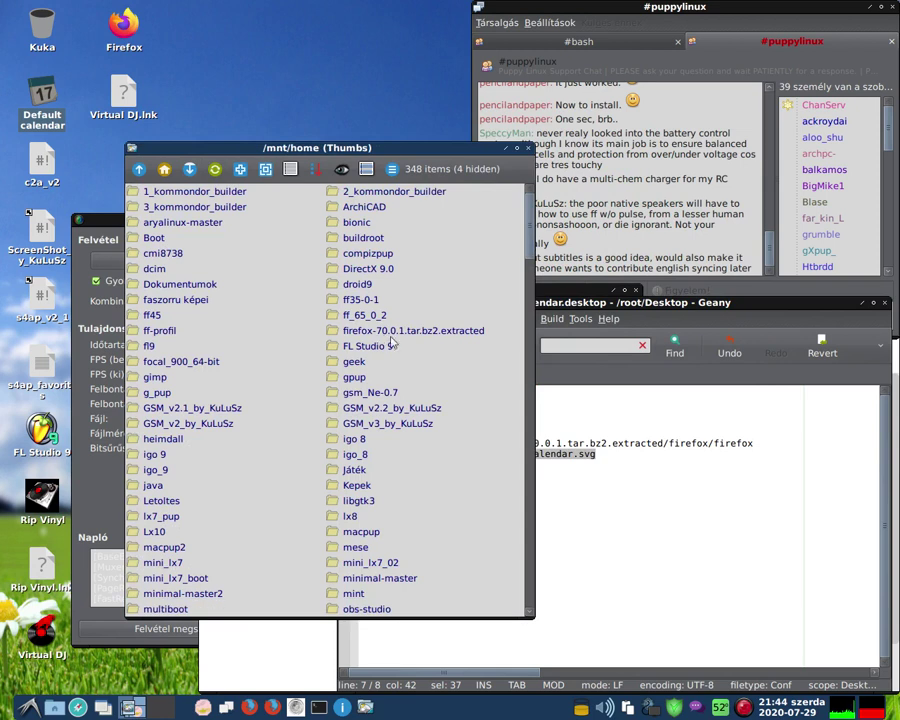
pyautogui.doubleClick(360, 332)
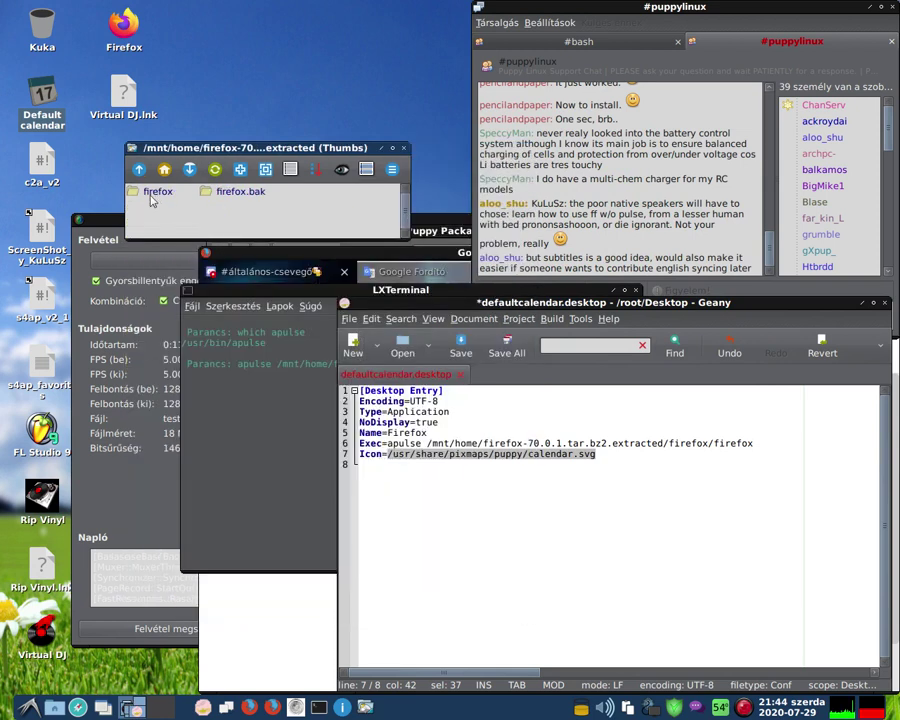
pyautogui.doubleClick(152, 194)
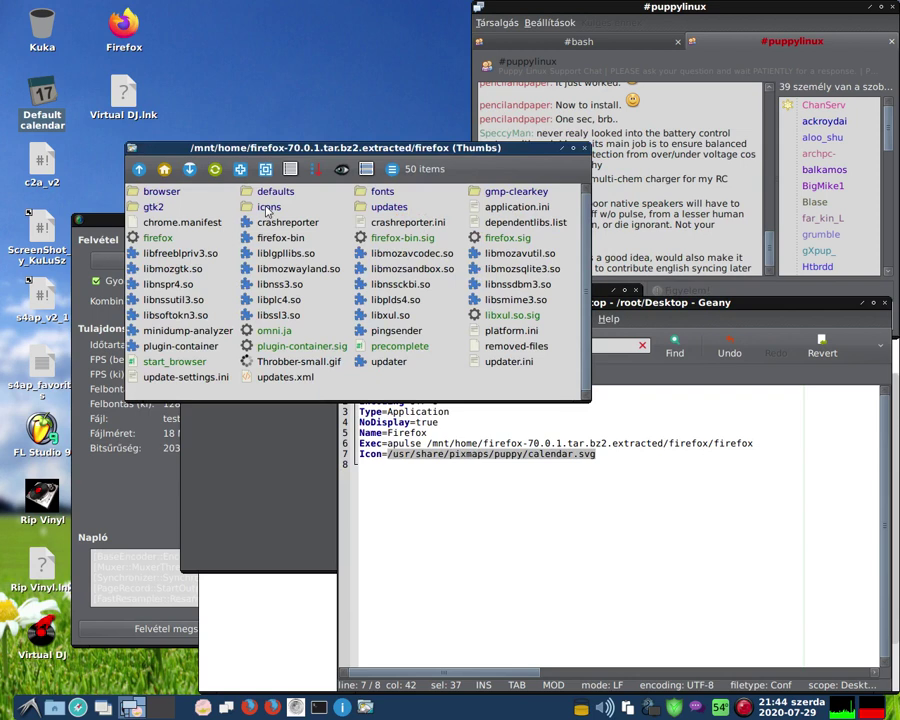
# - Look through the icons, defaults and browser folders inside the firefox folder for a Firefox icon image
pyautogui.doubleClick(265, 207)
pyautogui.press('BackSpace')
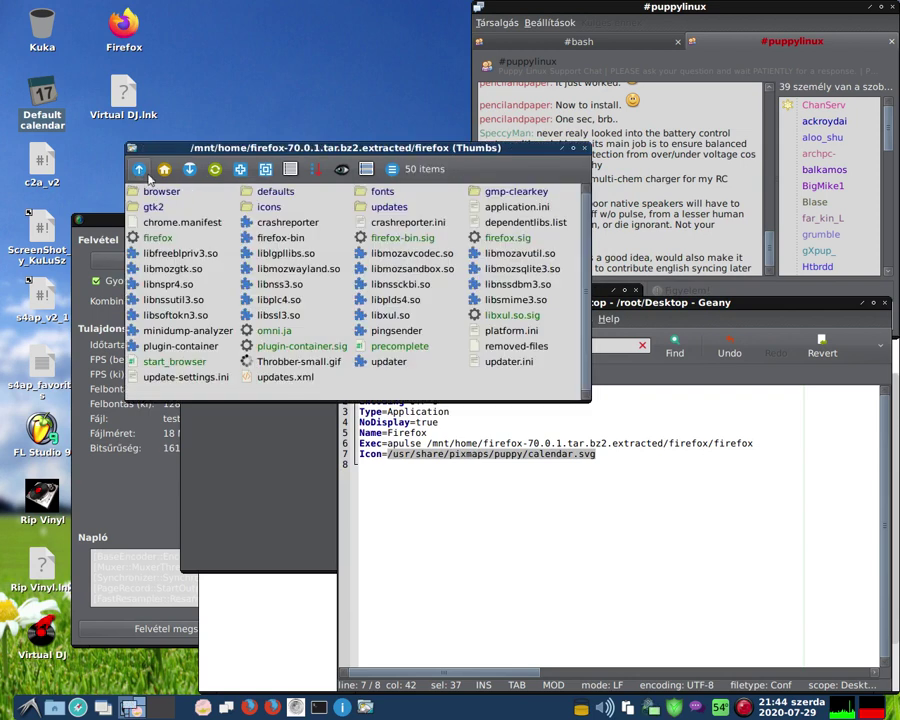
pyautogui.doubleClick(264, 192)
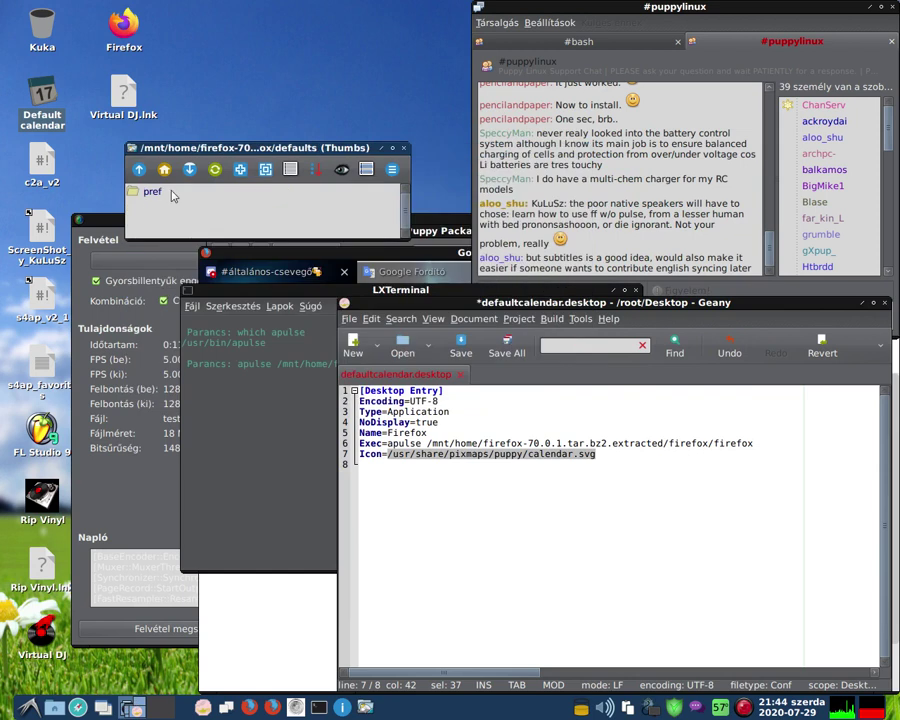
pyautogui.doubleClick(153, 193)
pyautogui.press('BackSpace')
pyautogui.press('BackSpace')
pyautogui.press('BackSpace')
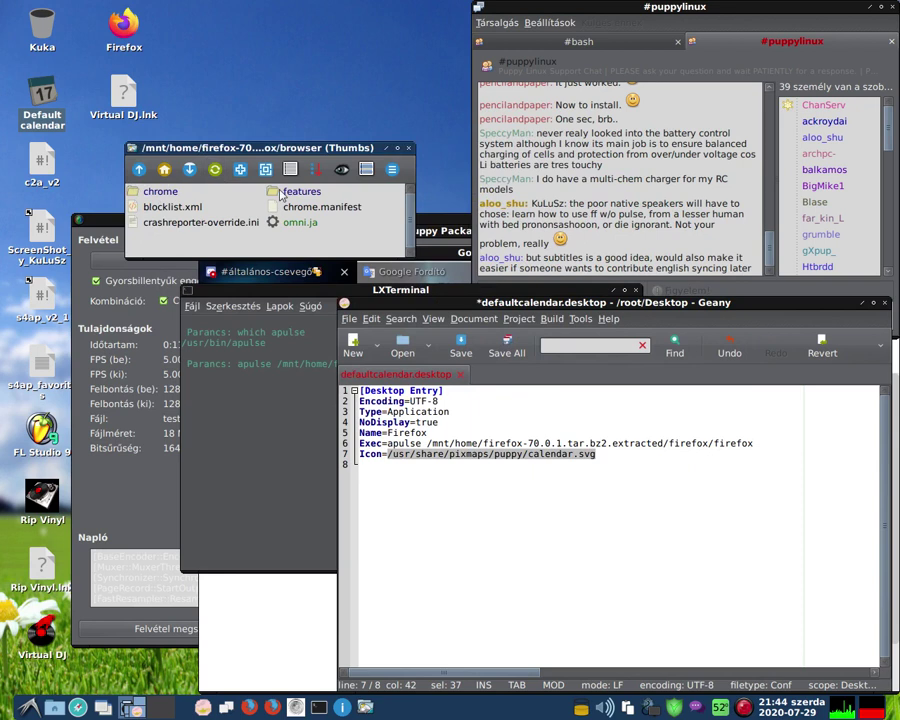
pyautogui.press('Return')
pyautogui.click(141, 172)
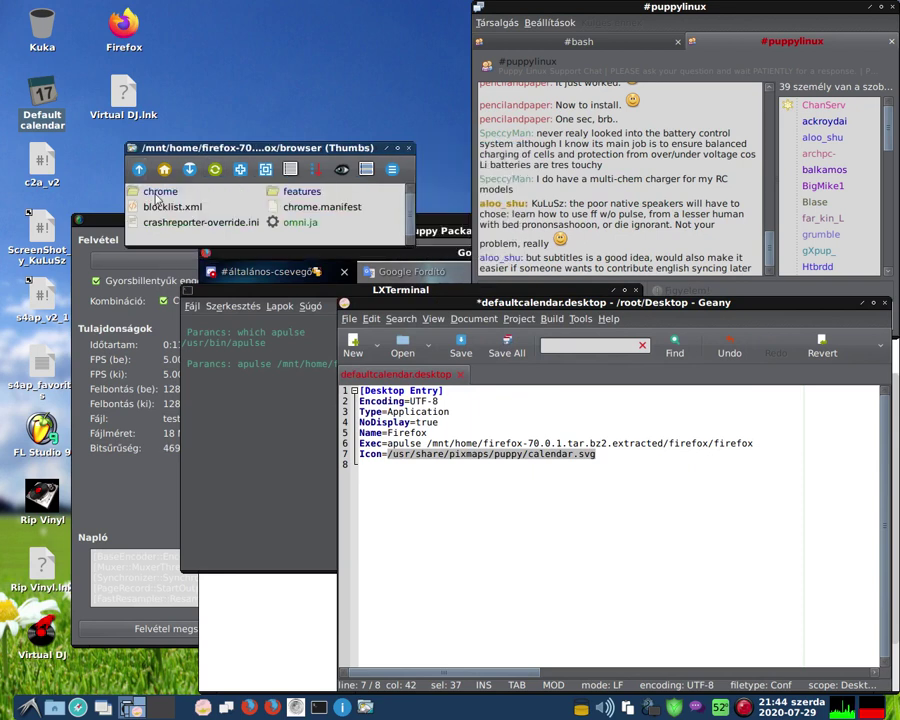
# - View the PNG icons in the browser folder's chrome/icons/default subfolder and return to the firefox folder
pyautogui.doubleClick(150, 192)
pyautogui.doubleClick(146, 193)
pyautogui.doubleClick(147, 194)
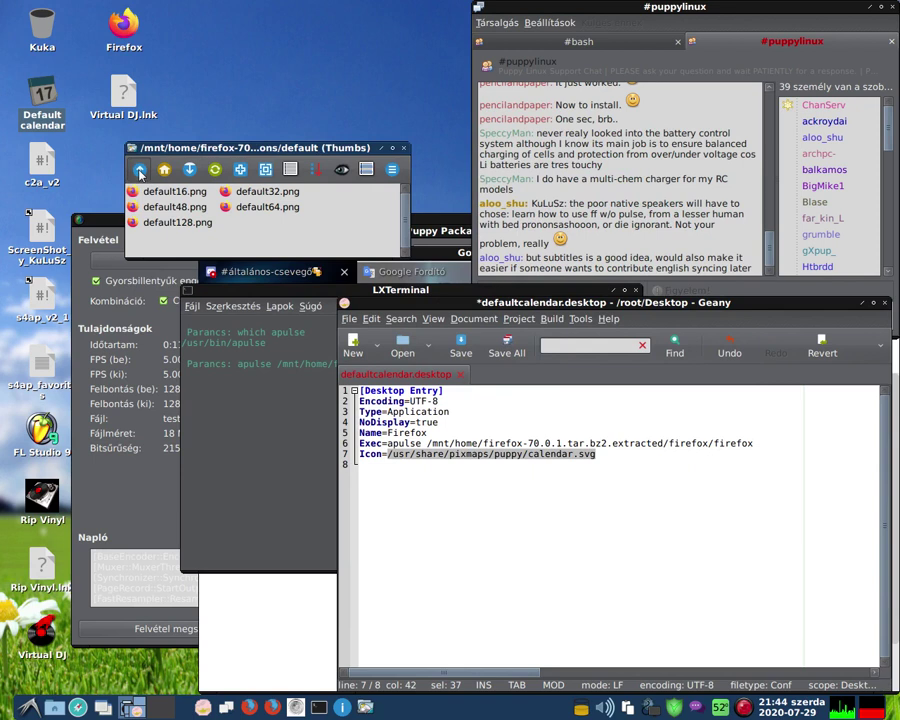
pyautogui.click(141, 172)
pyautogui.click(141, 172)
pyautogui.click(141, 172)
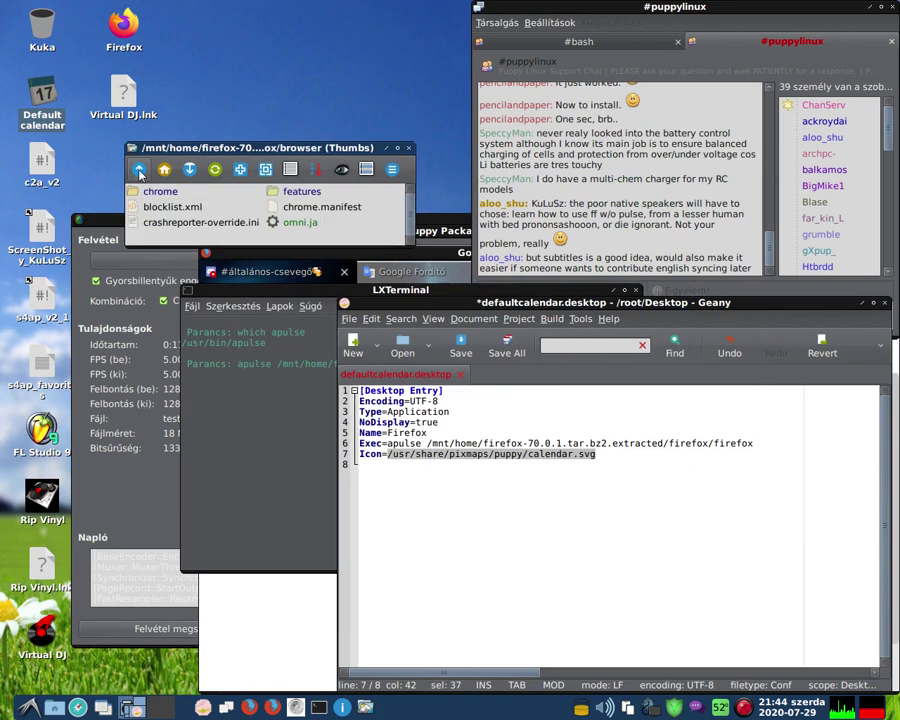
pyautogui.click(141, 172)
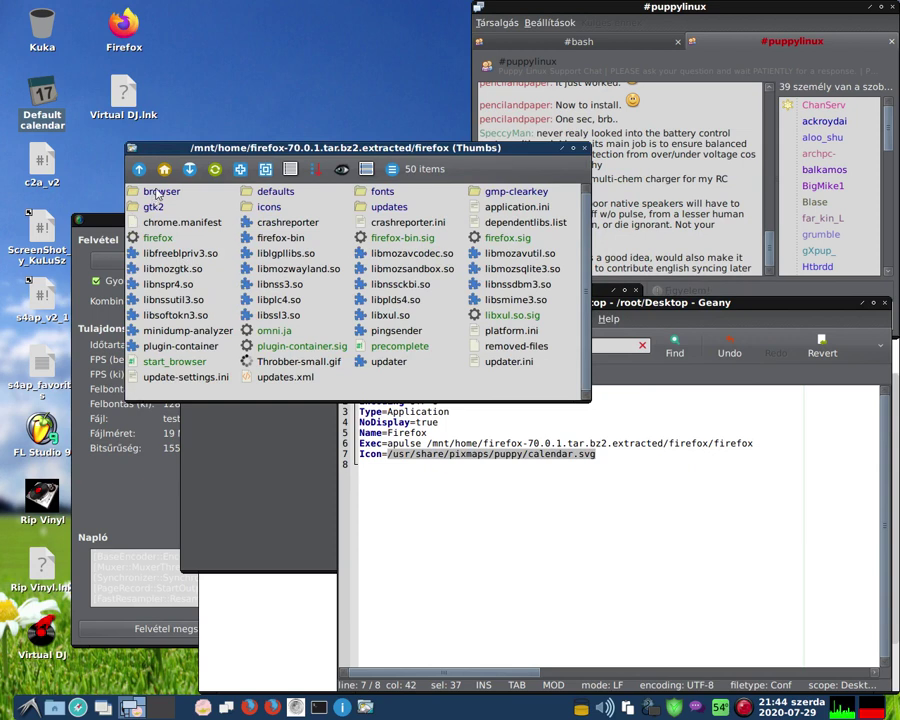
# - Open the browser/chrome/icons/default subfolder of the firefox folder
pyautogui.doubleClick(157, 193)
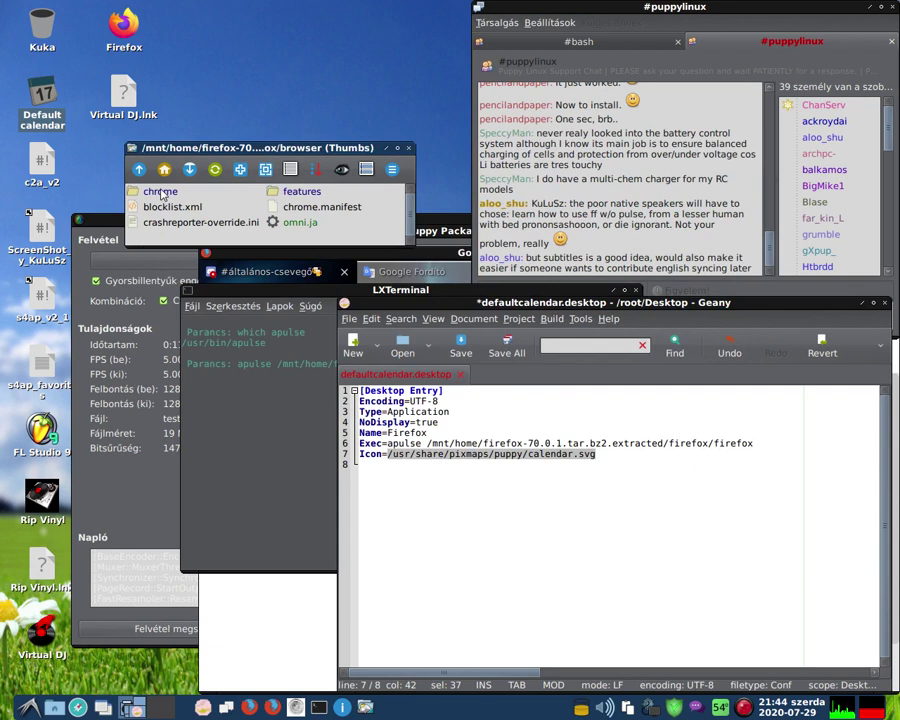
pyautogui.doubleClick(157, 192)
pyautogui.doubleClick(157, 193)
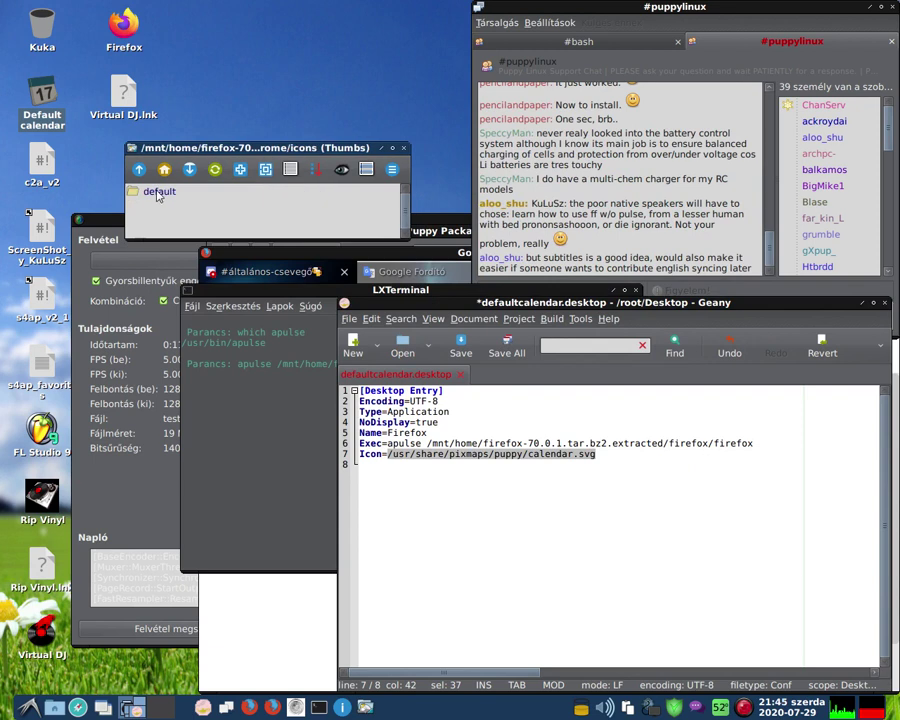
pyautogui.doubleClick(157, 193)
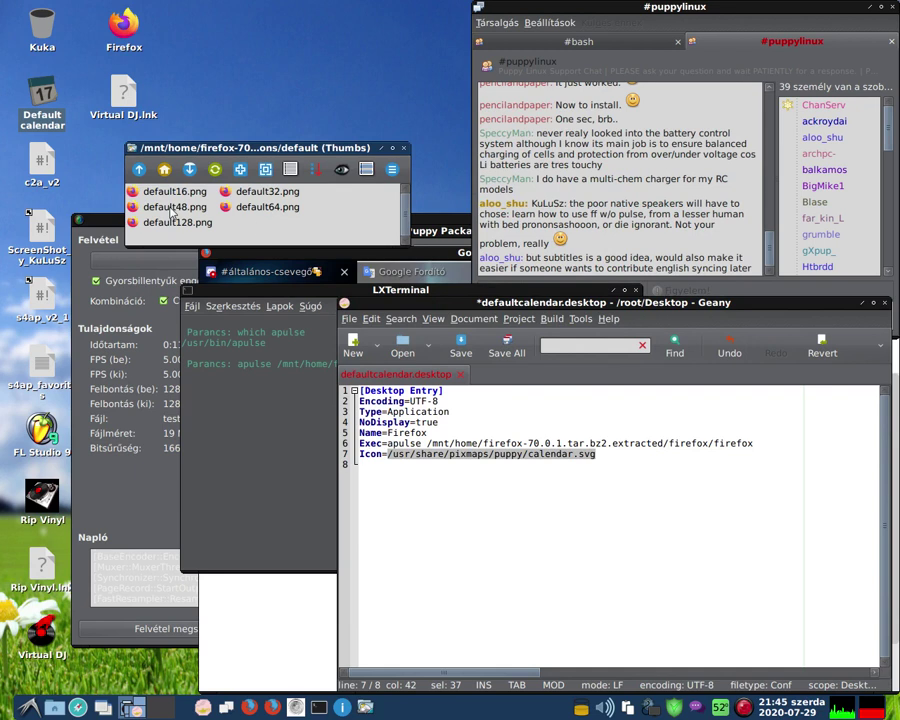
# - Copy the full path of default48.png from its rename dialog and leave the file's name unchanged
pyautogui.rightClick(189, 212)
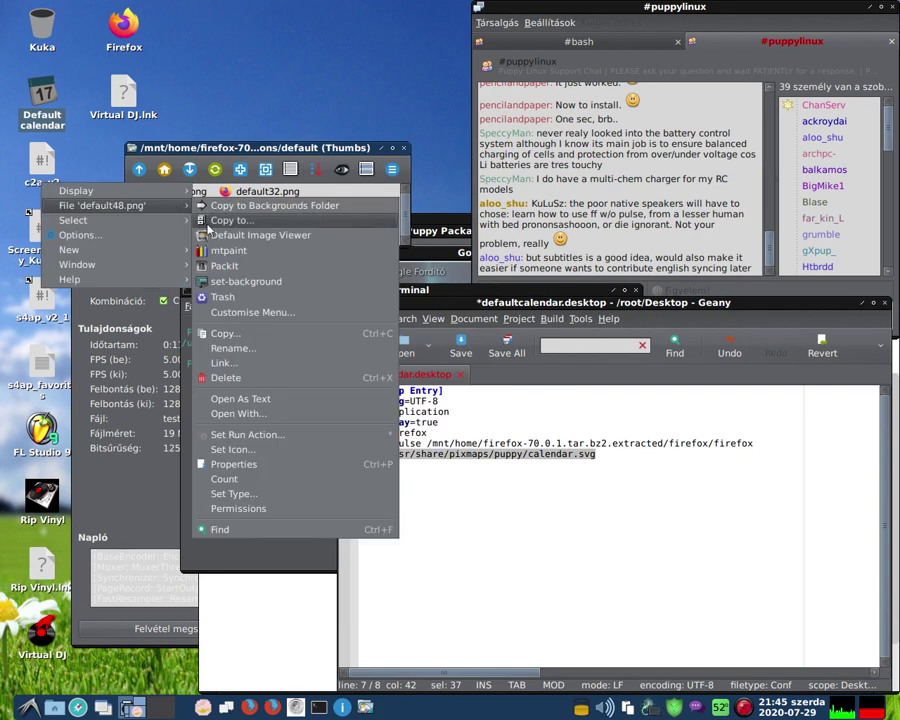
pyautogui.click(233, 349)
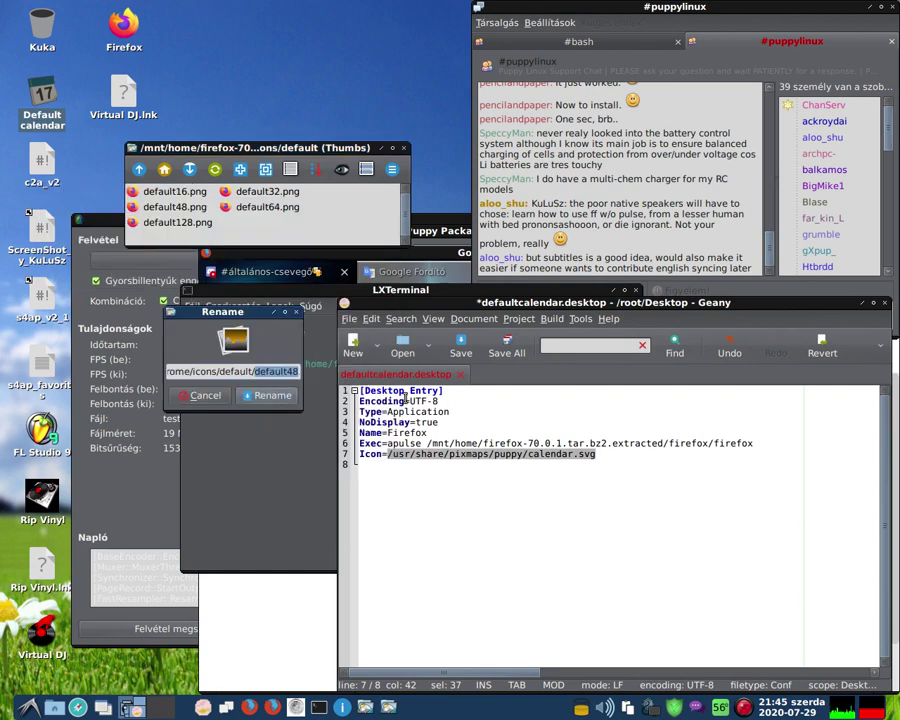
pyautogui.tripleClick(222, 372)
pyautogui.hotkey('ctrl', 'c')
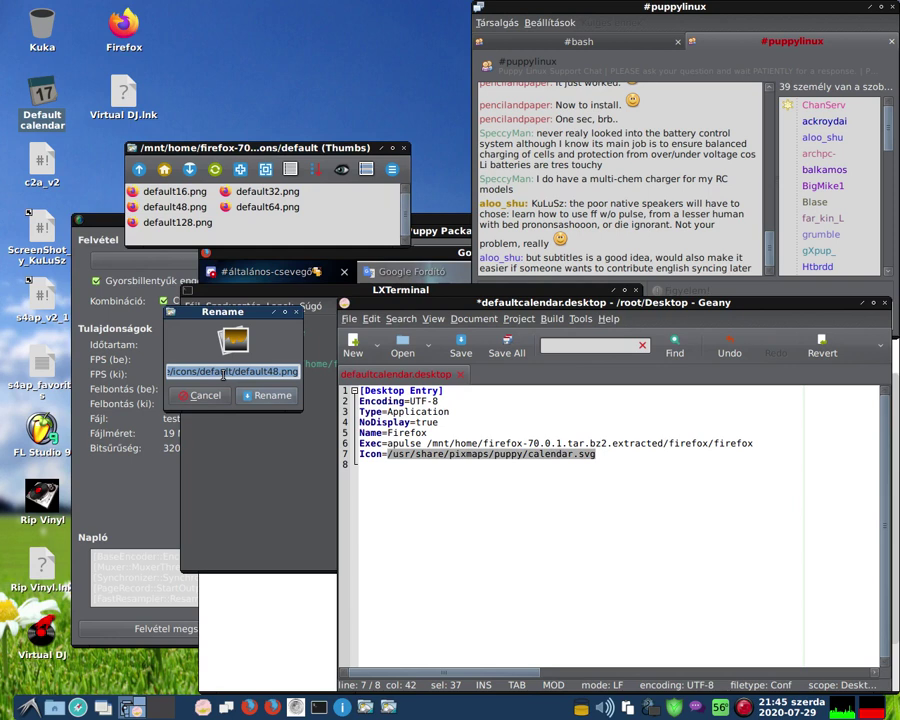
pyautogui.click(205, 396)
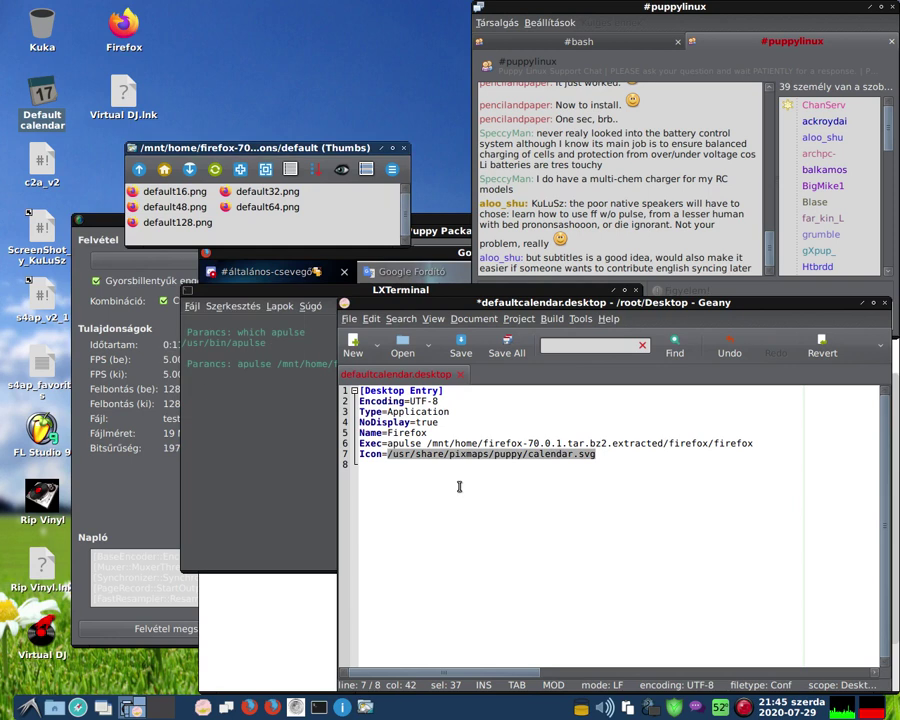
# - Replace the Icon path in defaultcalendar.desktop with "/mnt/home/firefox-70.0.1.tar.bz2.extracted/firefox/browser/chrome/icons/default/default48.png"
pyautogui.click(402, 476)
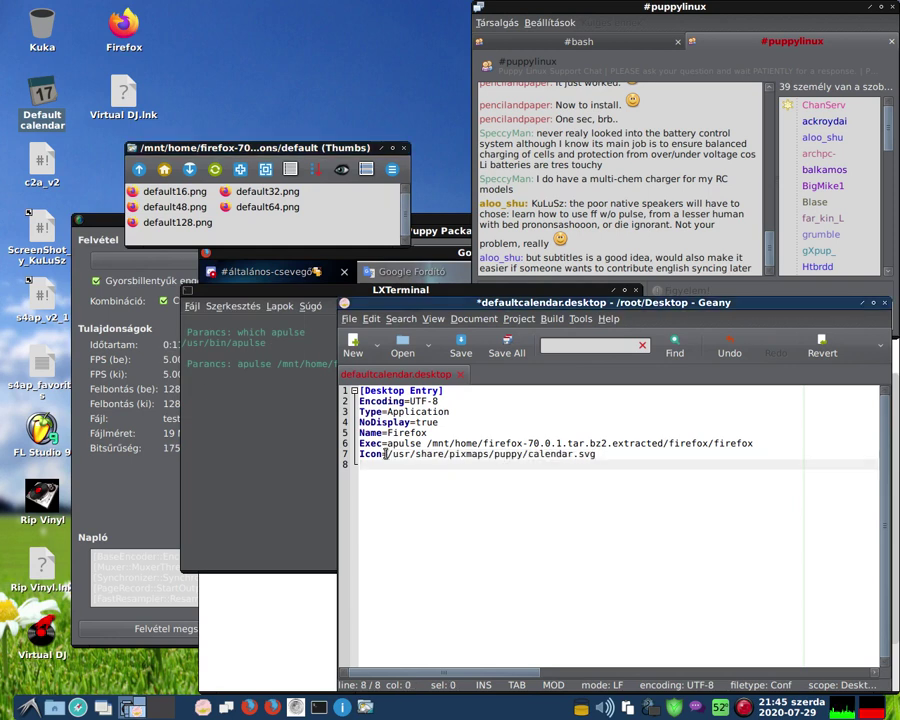
pyautogui.moveTo(388, 456); pyautogui.dragTo(611, 457)
pyautogui.hotkey('ctrl', 'v')
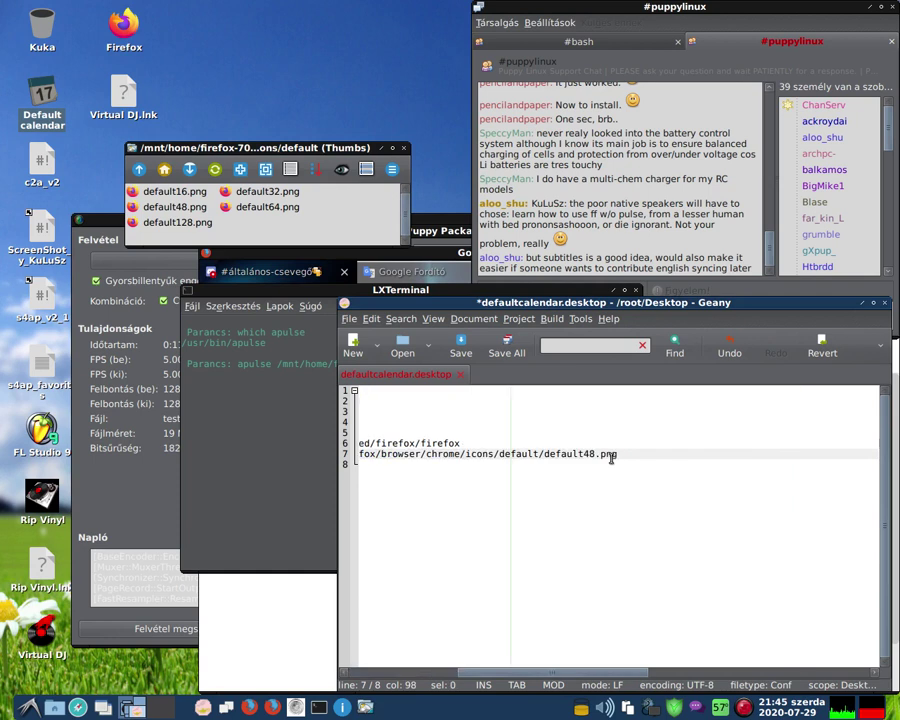
pyautogui.moveTo(523, 675); pyautogui.dragTo(367, 570)
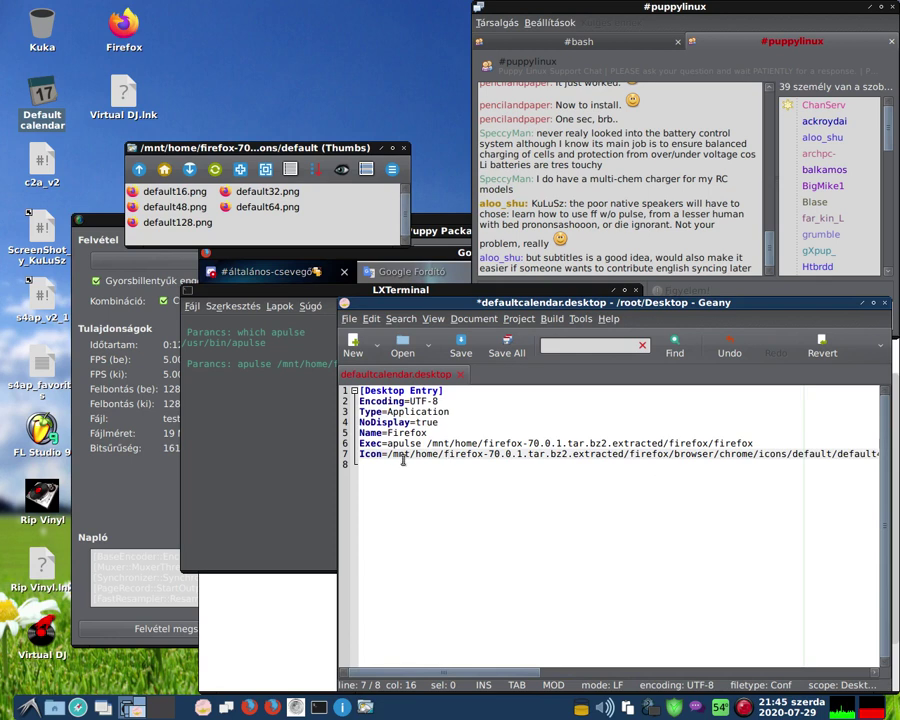
# - Check the folder and file name portions of the new Icon path by highlighting them, and save defaultcalendar.desktop
pyautogui.moveTo(387, 455); pyautogui.dragTo(673, 456)
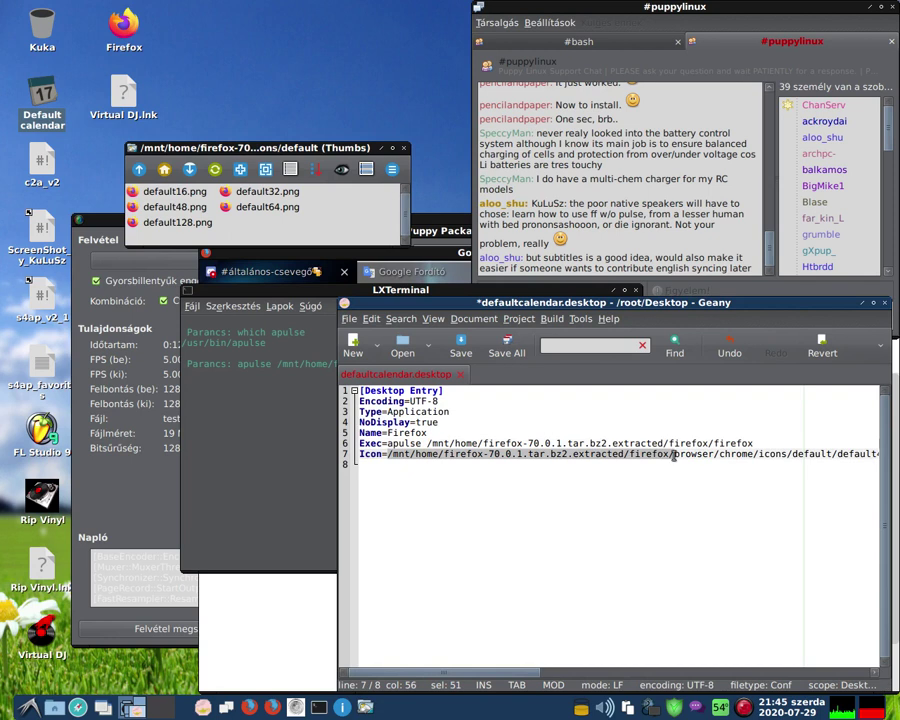
pyautogui.click(499, 666)
pyautogui.hscroll(5, 532, 667)
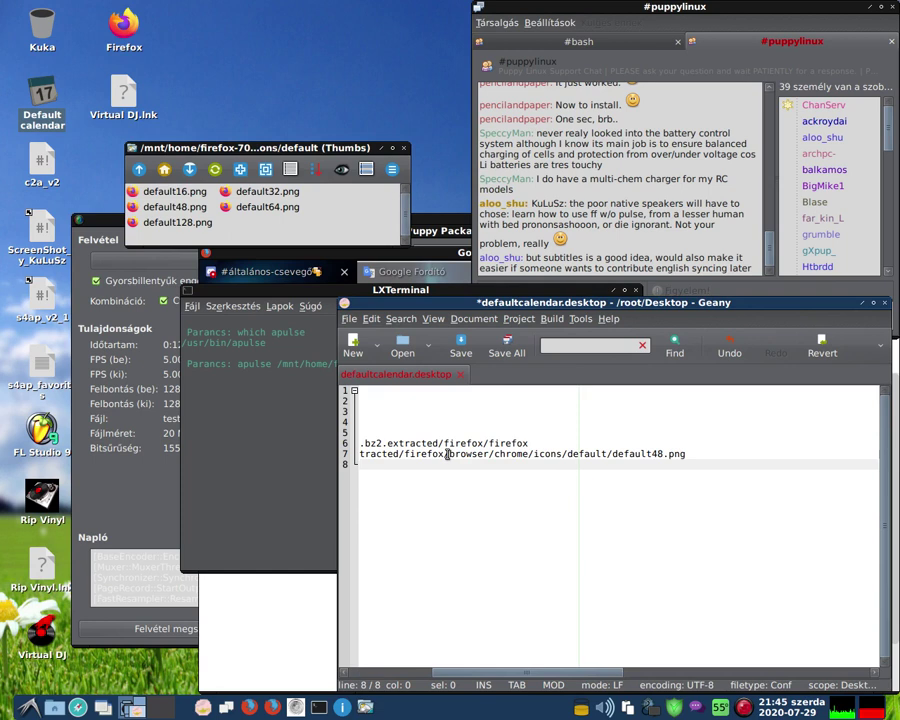
pyautogui.moveTo(447, 454); pyautogui.dragTo(614, 454)
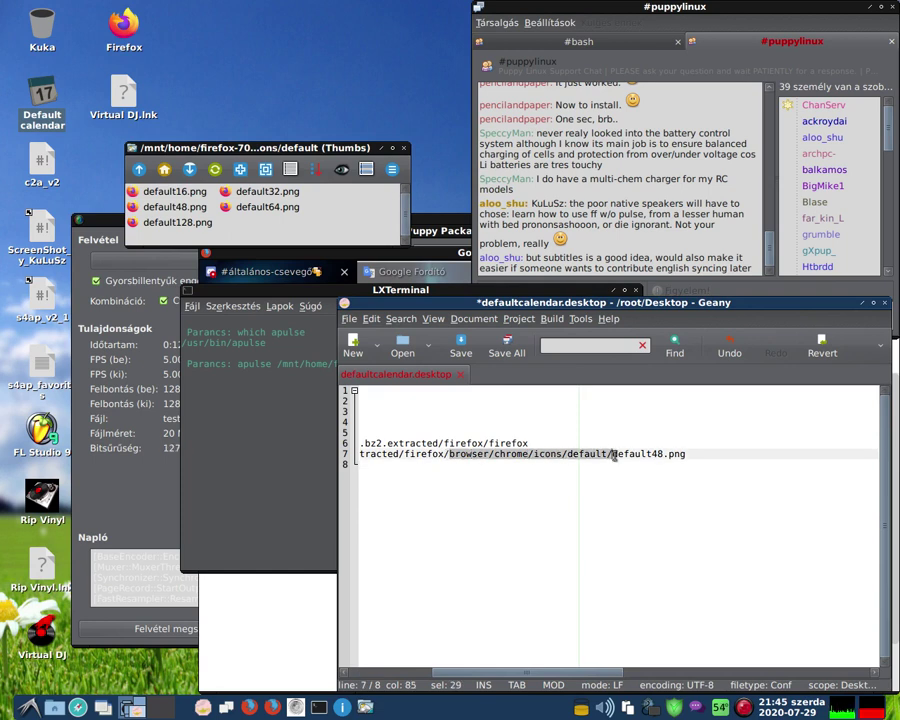
pyautogui.moveTo(688, 454); pyautogui.dragTo(600, 455)
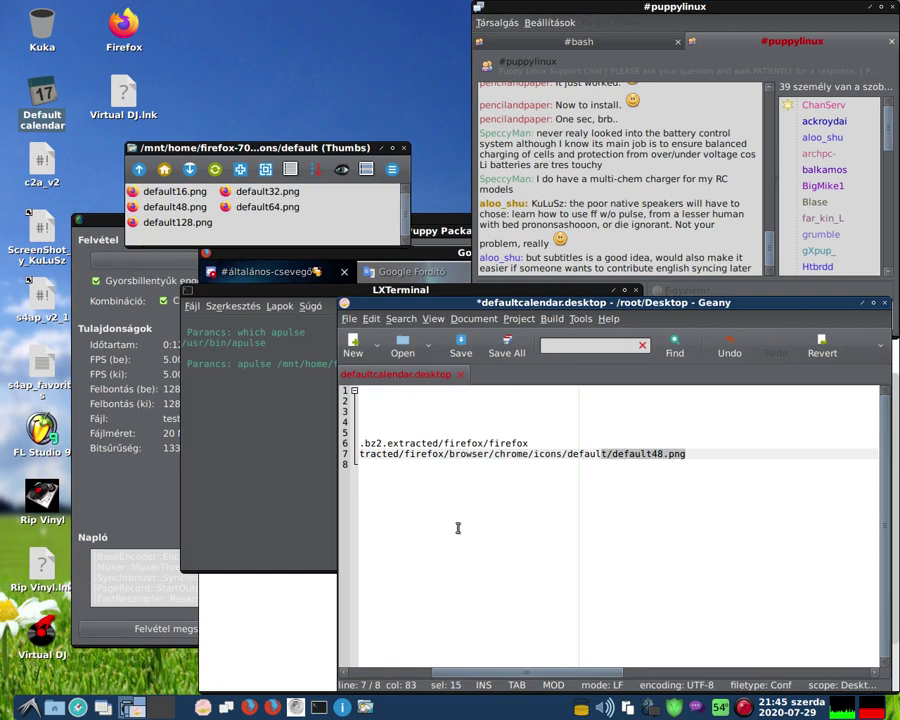
pyautogui.click(481, 490)
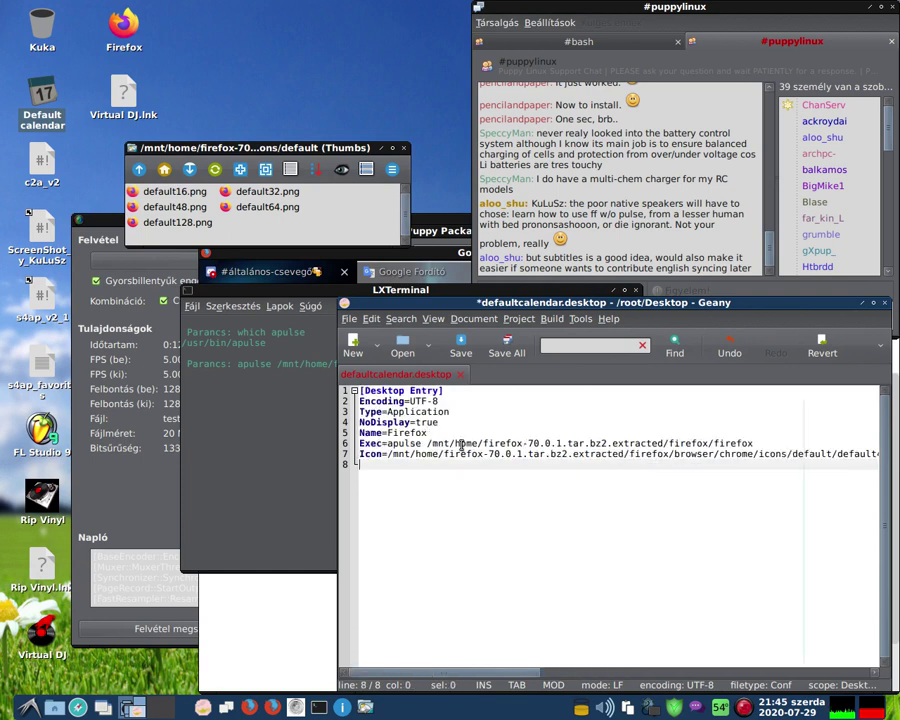
pyautogui.click(461, 342)
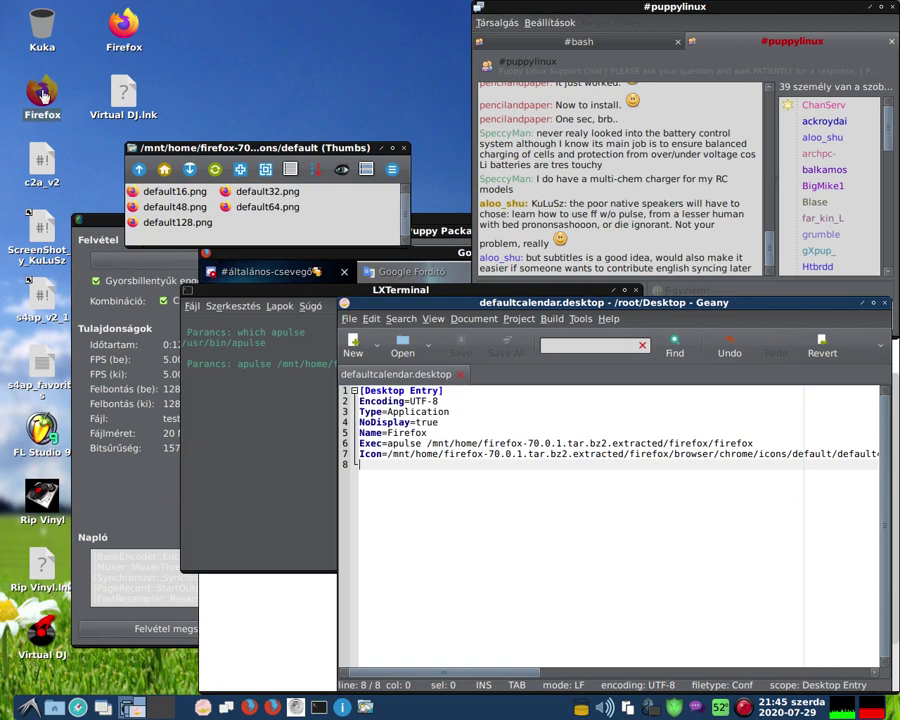
# - Highlight the apulse prefix in the Exec line to review it, and clear the selection
pyautogui.moveTo(387, 443); pyautogui.dragTo(428, 443)
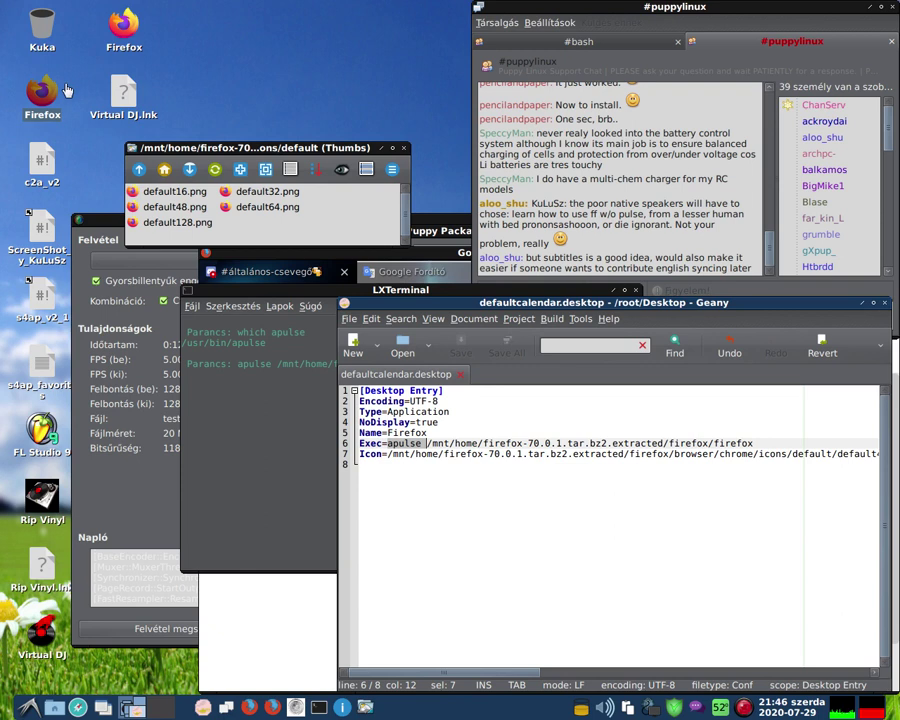
pyautogui.click(415, 498)
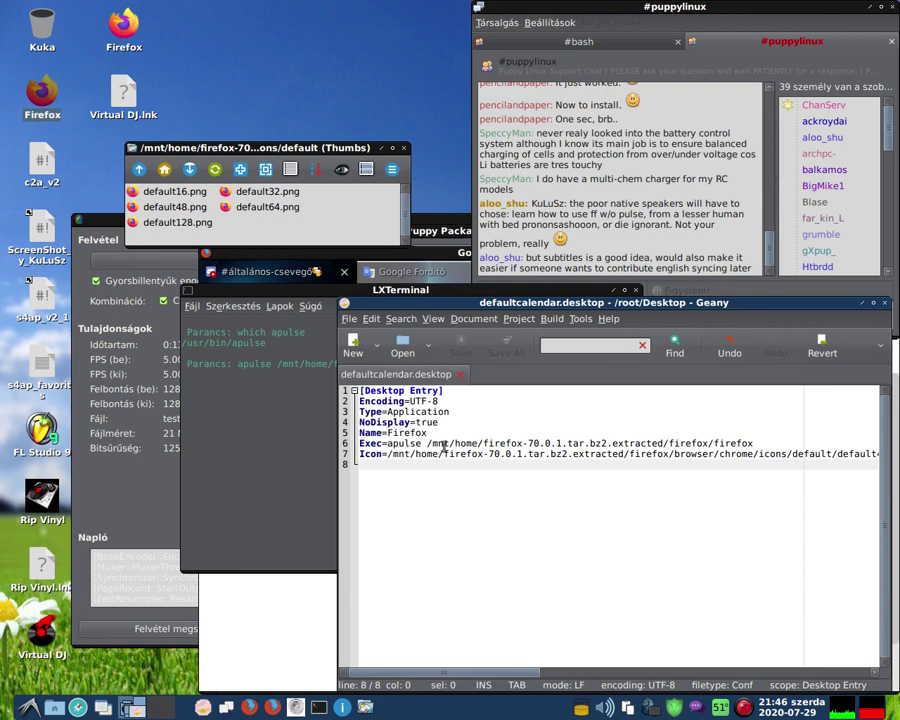
pyautogui.moveTo(388, 443); pyautogui.dragTo(420, 443)
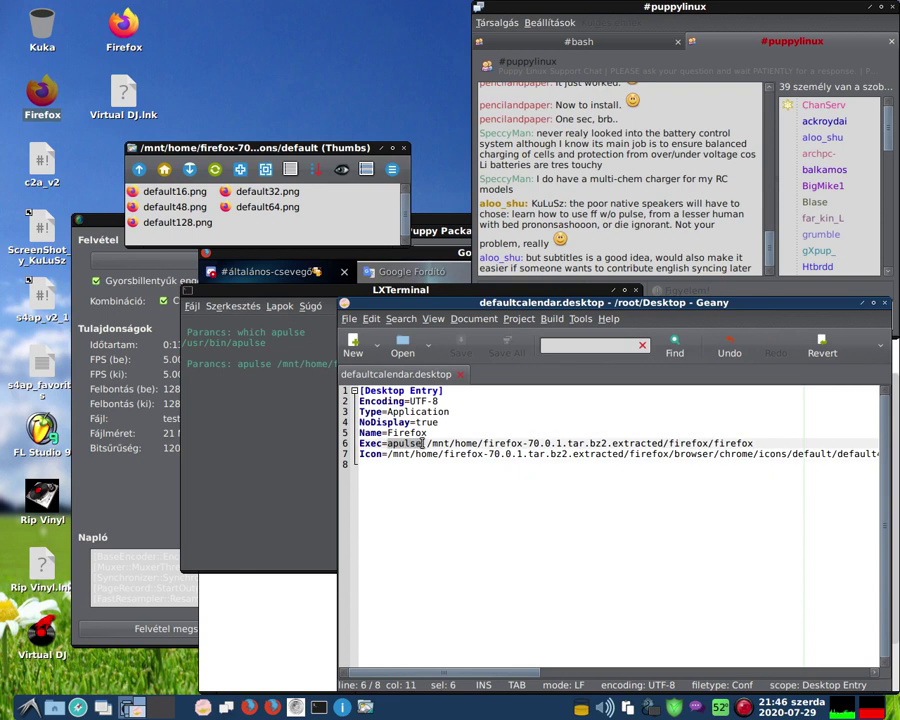
pyautogui.click(428, 475)
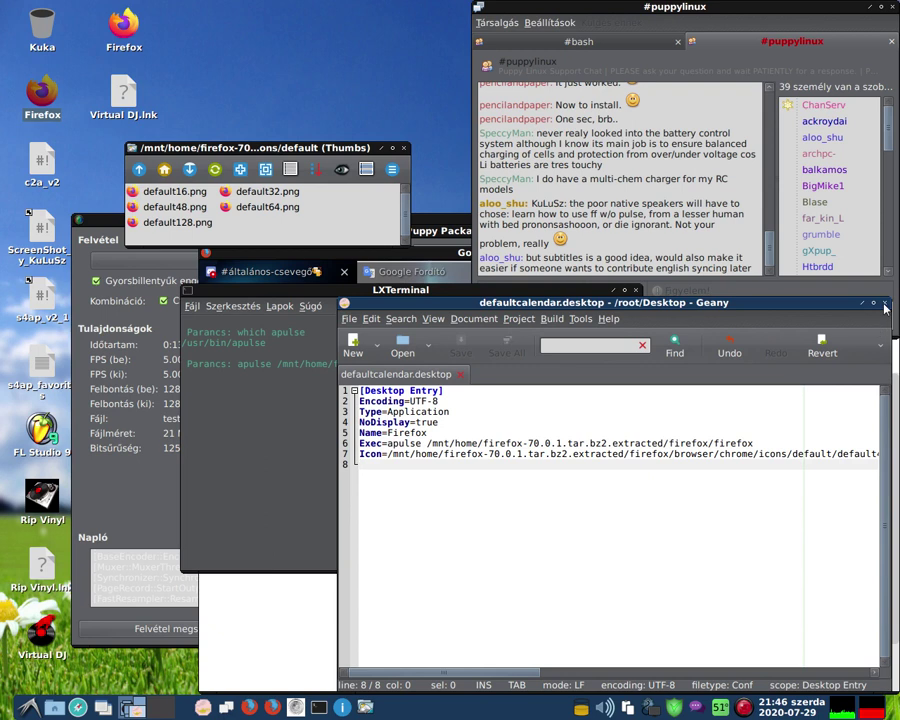
# - Close the text editor, terminal and file manager windows, and bring SimpleScreenRecorder to the front
pyautogui.moveTo(580, 304); pyautogui.dragTo(521, 304)
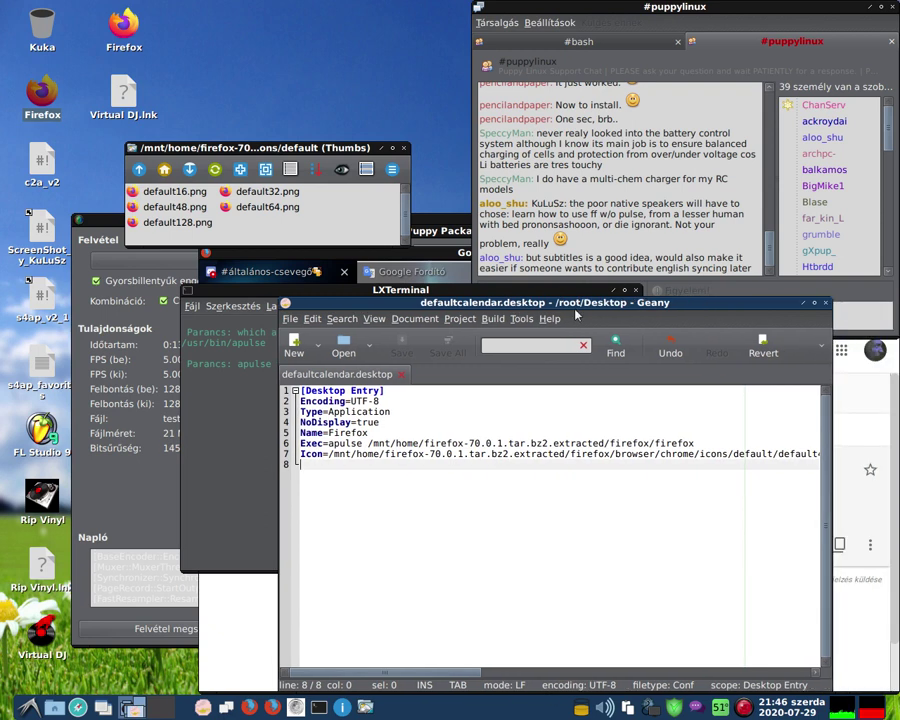
pyautogui.click(827, 304)
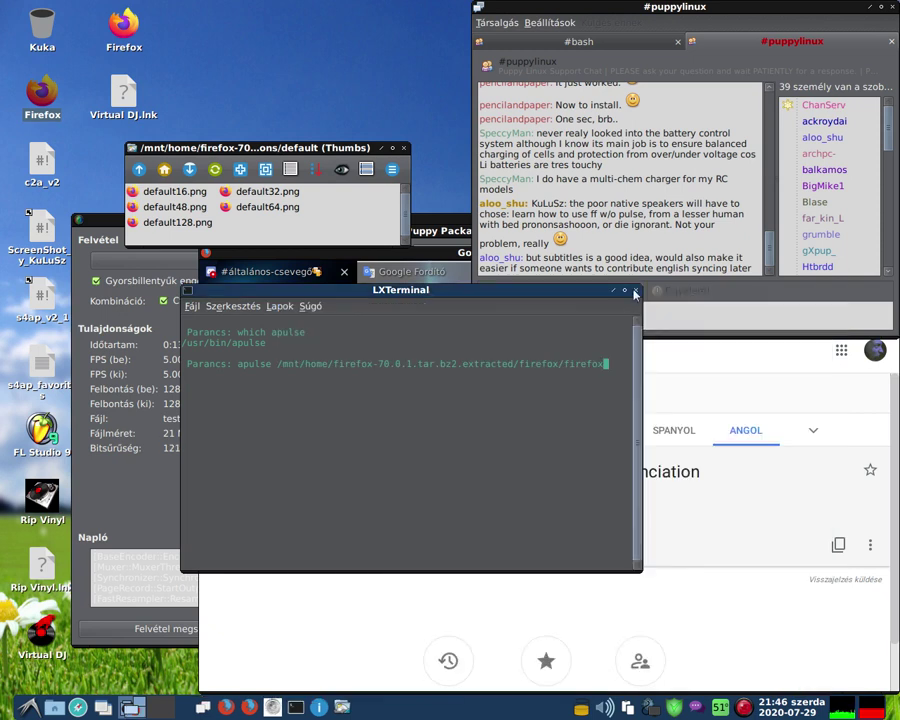
pyautogui.click(635, 290)
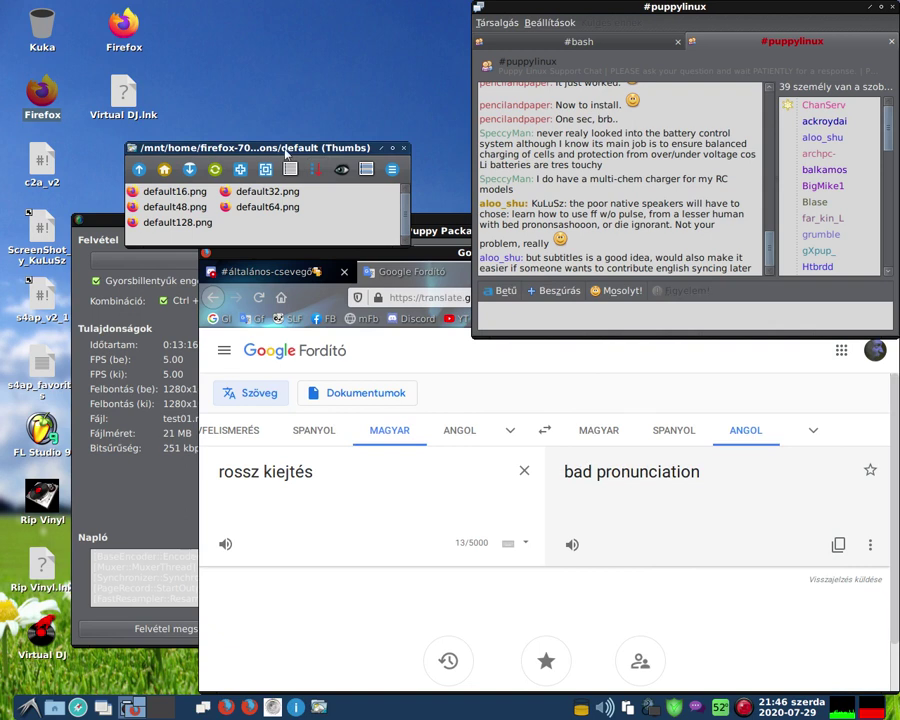
pyautogui.moveTo(288, 150); pyautogui.dragTo(323, 69)
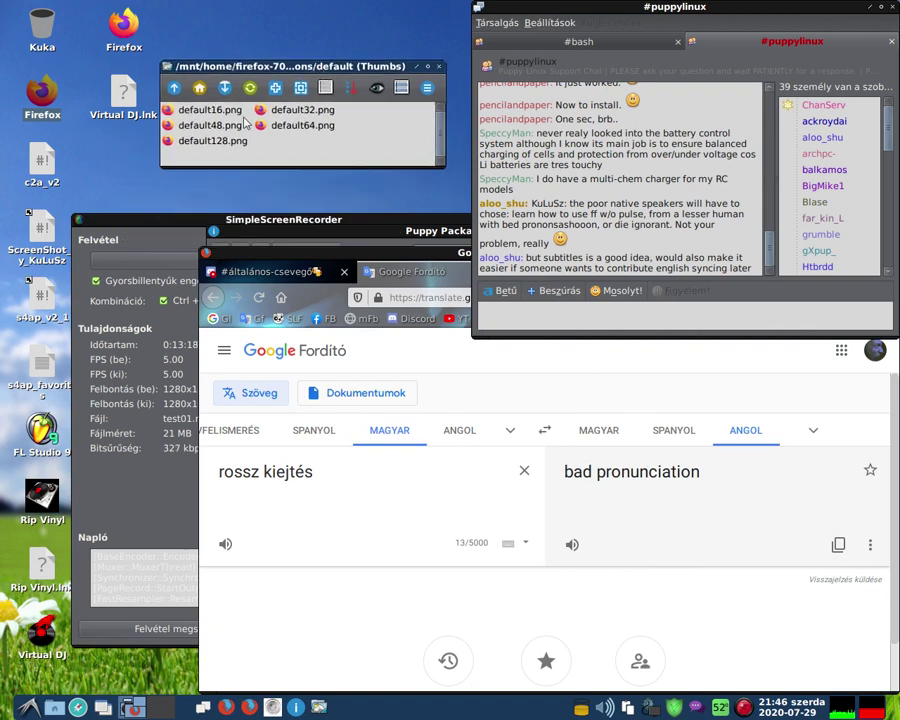
pyautogui.click(440, 68)
pyautogui.click(154, 344)
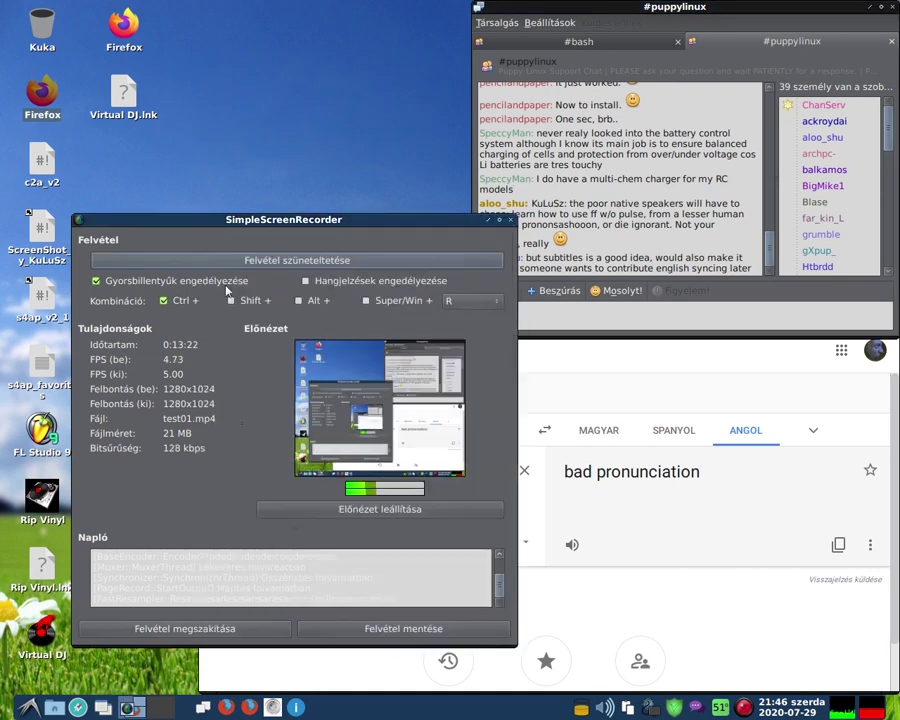